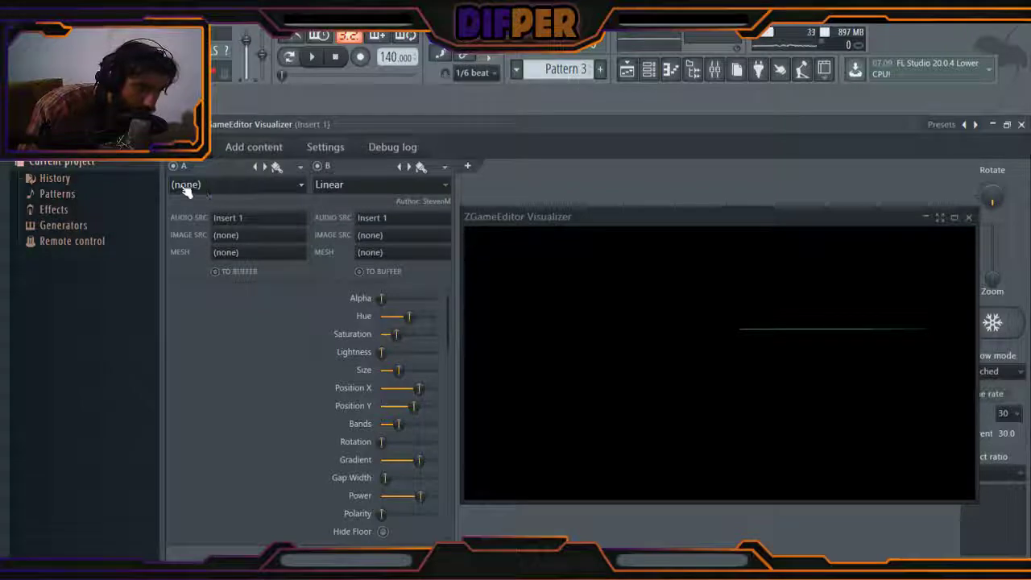
Add the picture muslum1.jpg from the quick-access recent files to the visualizer's image content
left_click(182, 186)
left_click(465, 165)
left_click(270, 150)
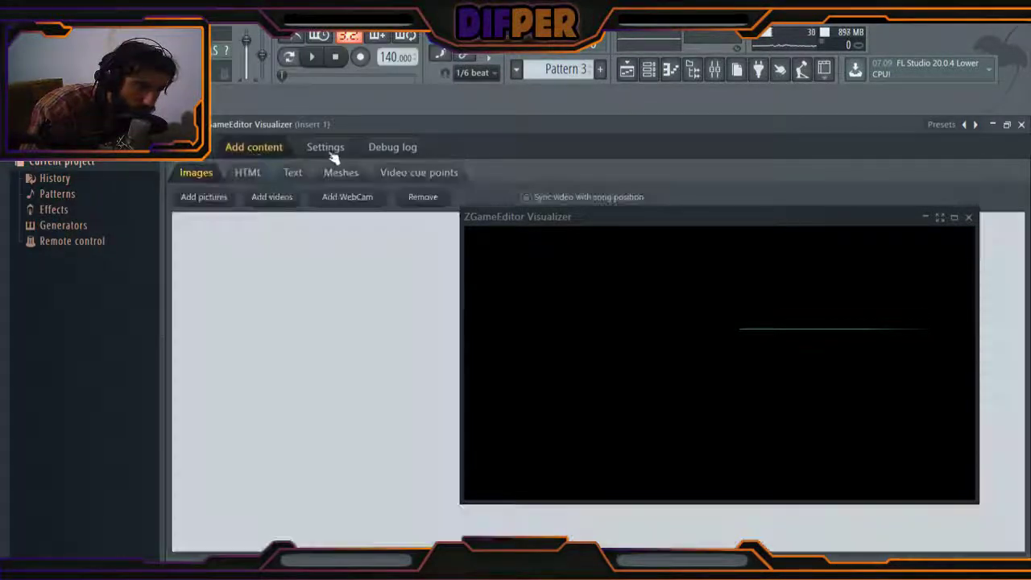
left_click(211, 199)
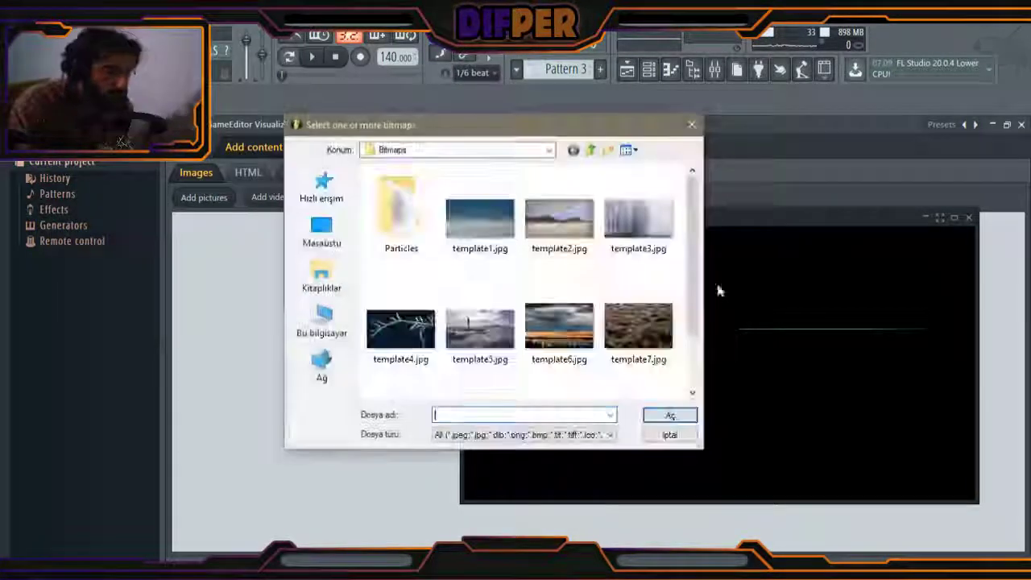
left_click(324, 201)
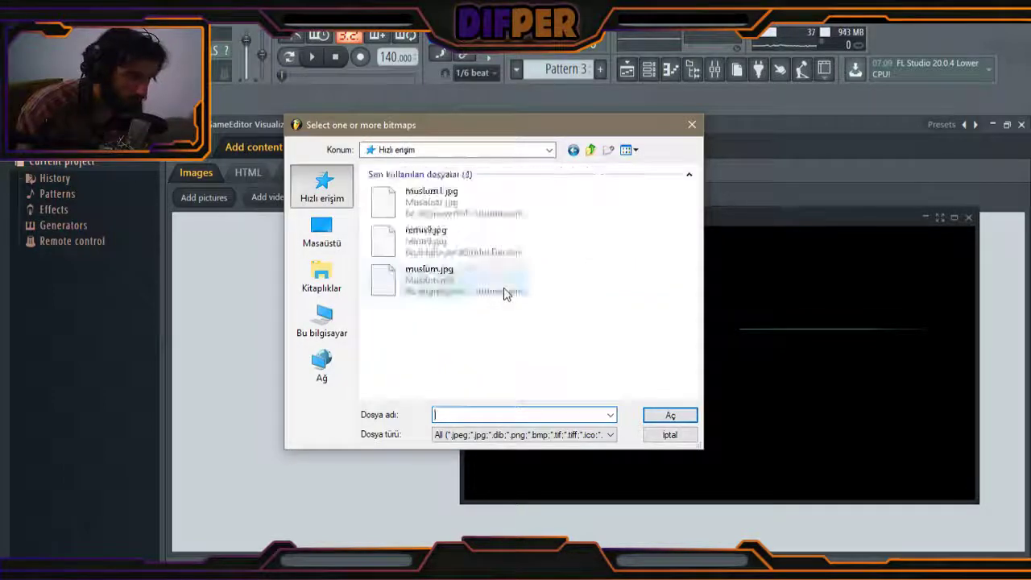
scroll(481, 306, "down", 8)
scroll(463, 302, "up", 1)
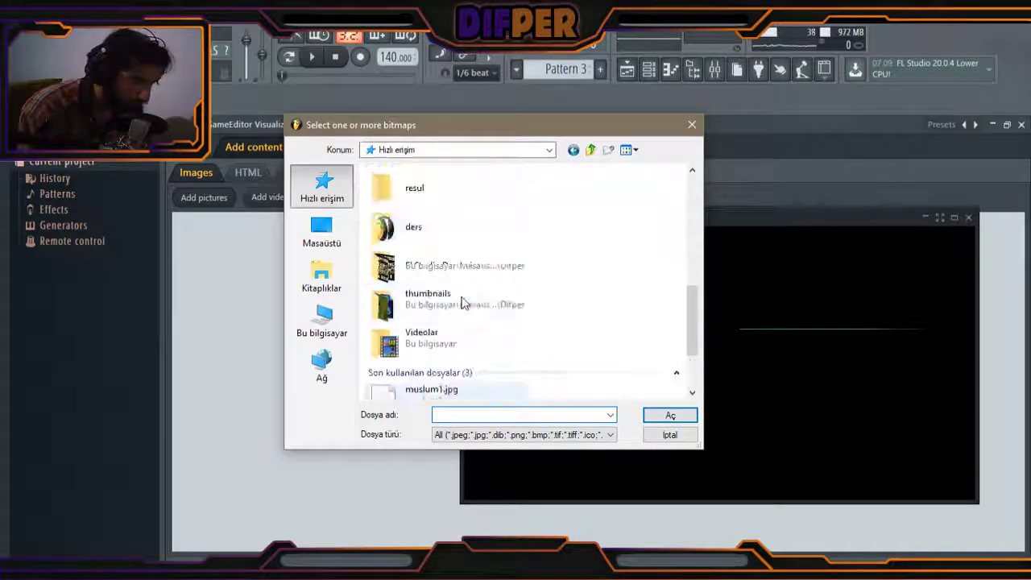
scroll(462, 306, "down", 1)
double_click(448, 302)
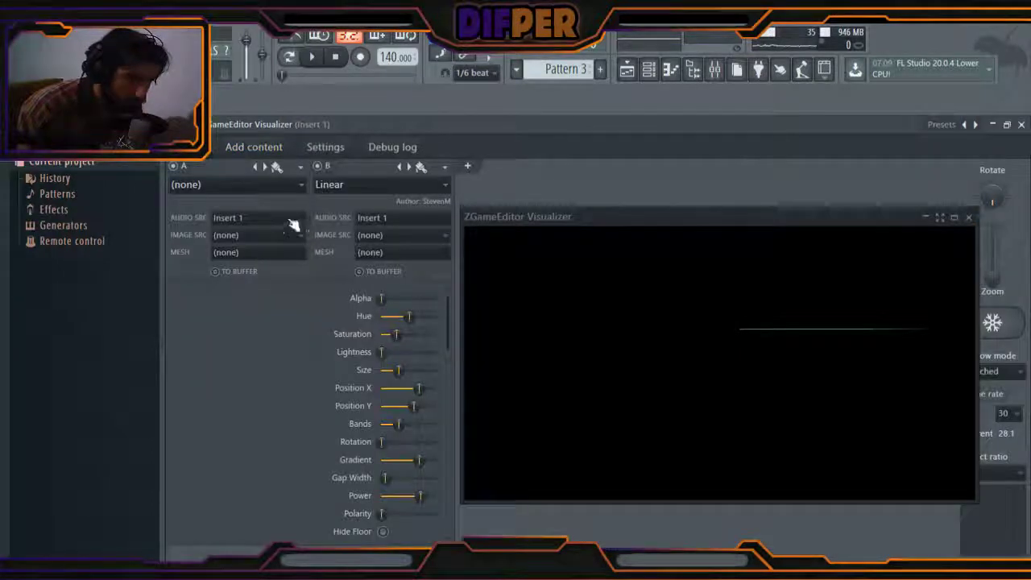
Set layer A to the ImageWall effect with muslum1 as its image source
left_click(227, 185)
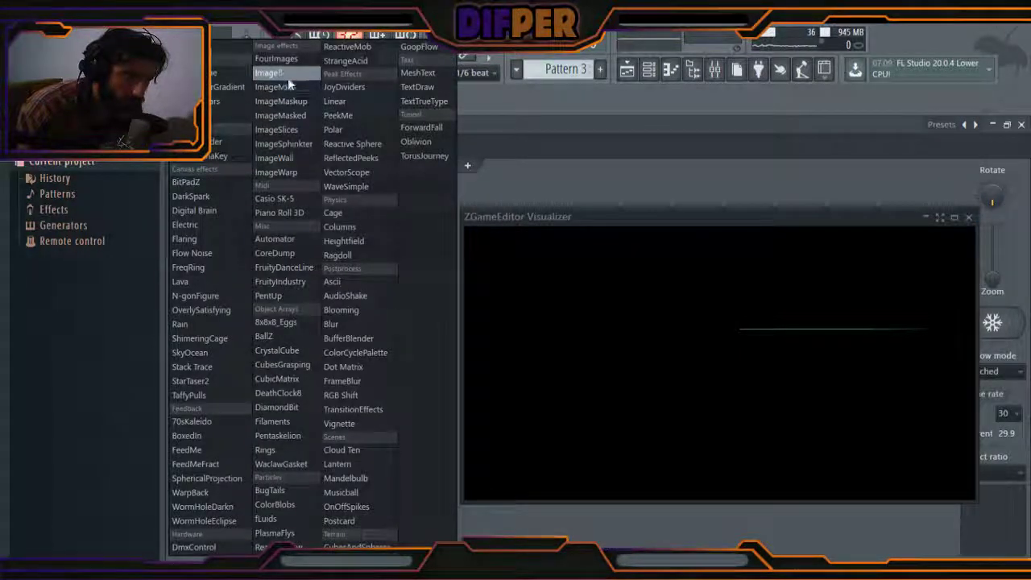
left_click(274, 158)
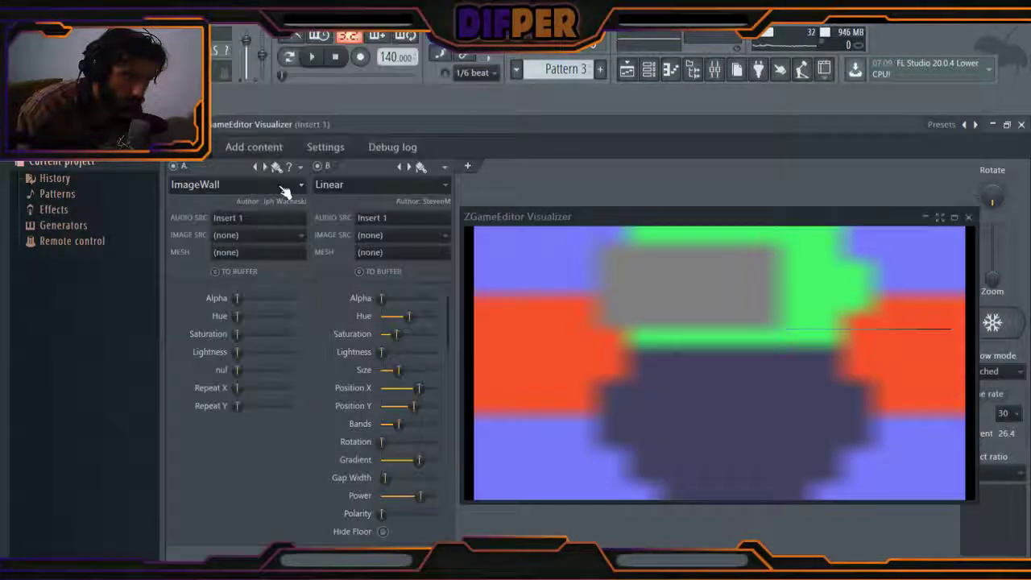
left_click(264, 234)
left_click(269, 249)
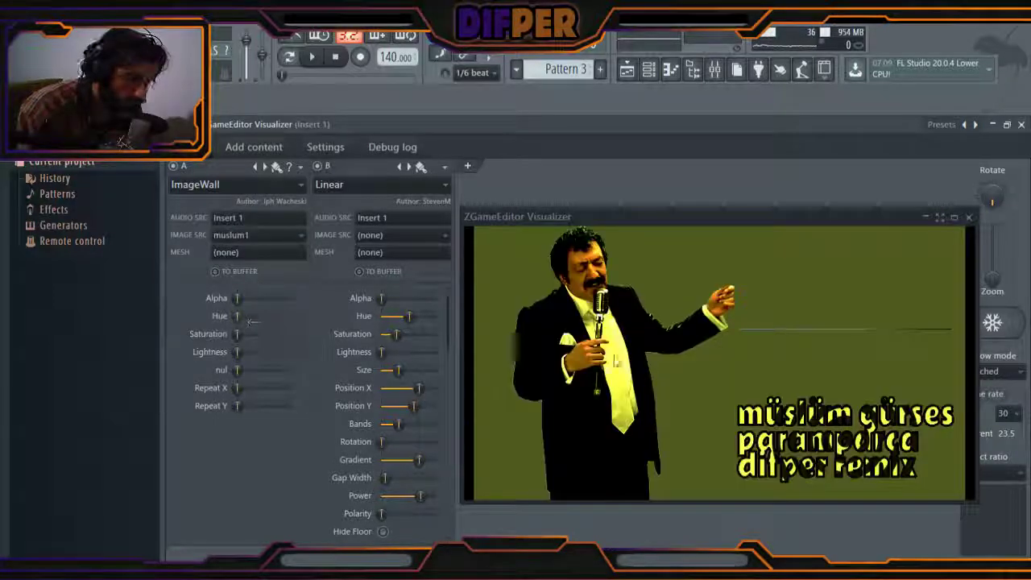
Move the preview window clear of the layer controls and shift layer B's Linear spectrum slightly upward with Position Y
left_click_drag(617, 216, 581, 210)
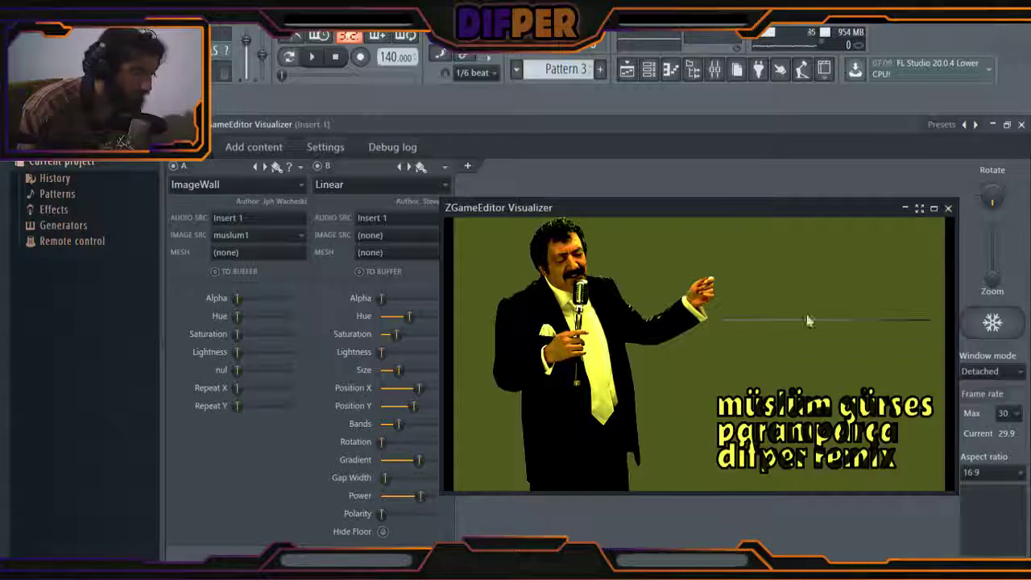
left_click_drag(533, 208, 568, 187)
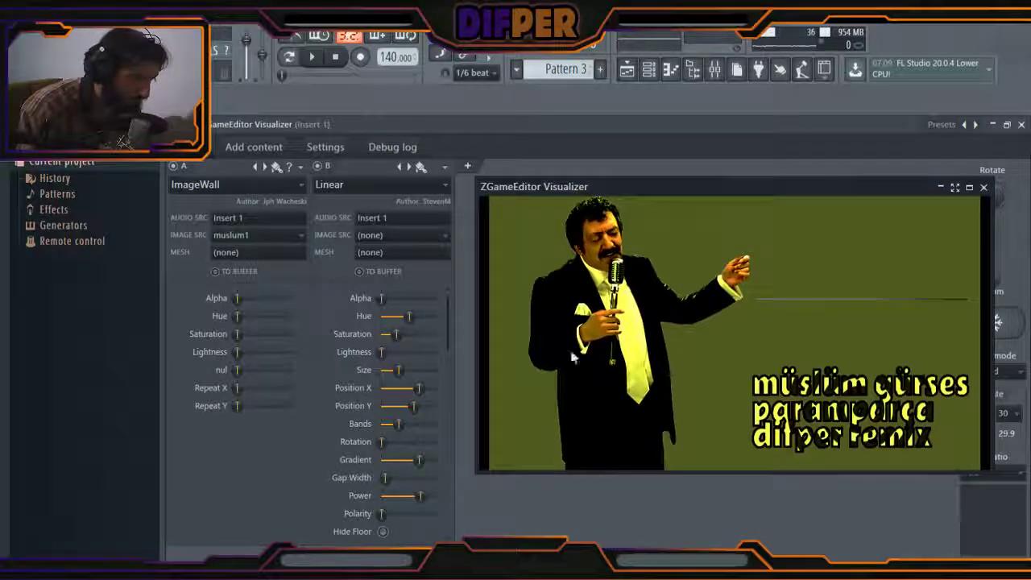
left_click_drag(418, 388, 419, 407)
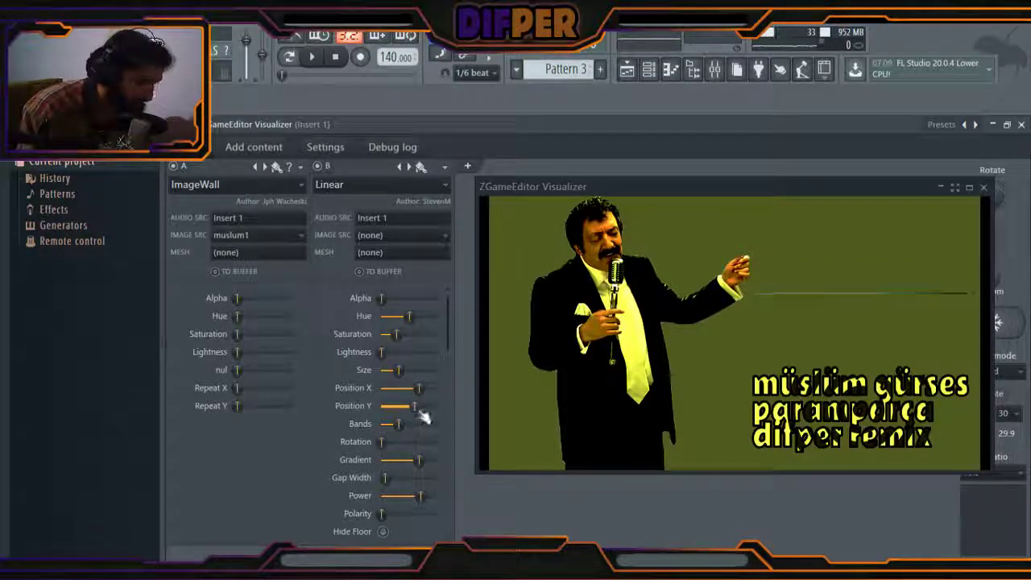
left_click_drag(448, 337, 446, 310)
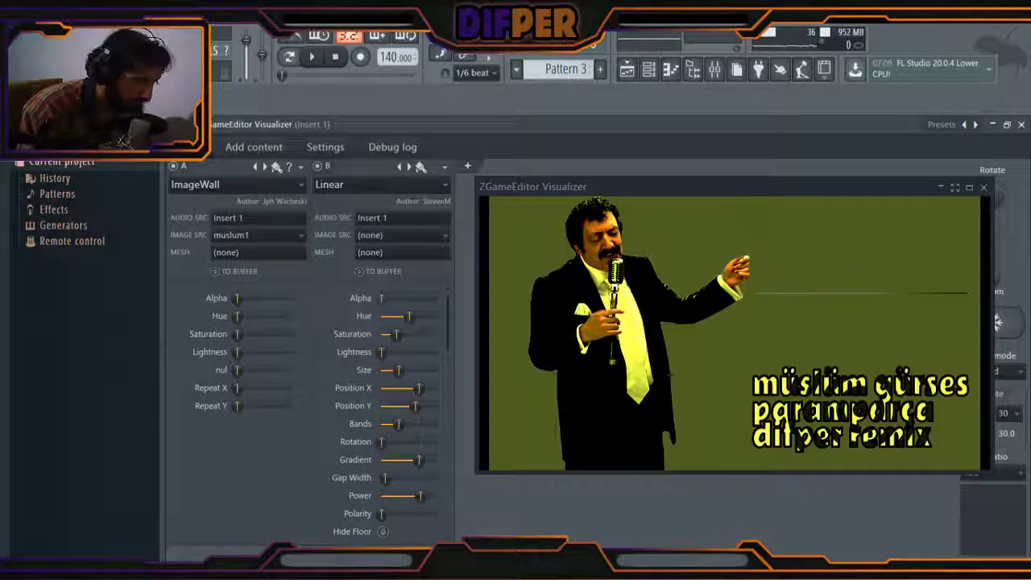
Slightly lower the Linear layer's hue and size and raise its saturation a little
left_click_drag(410, 316, 400, 334)
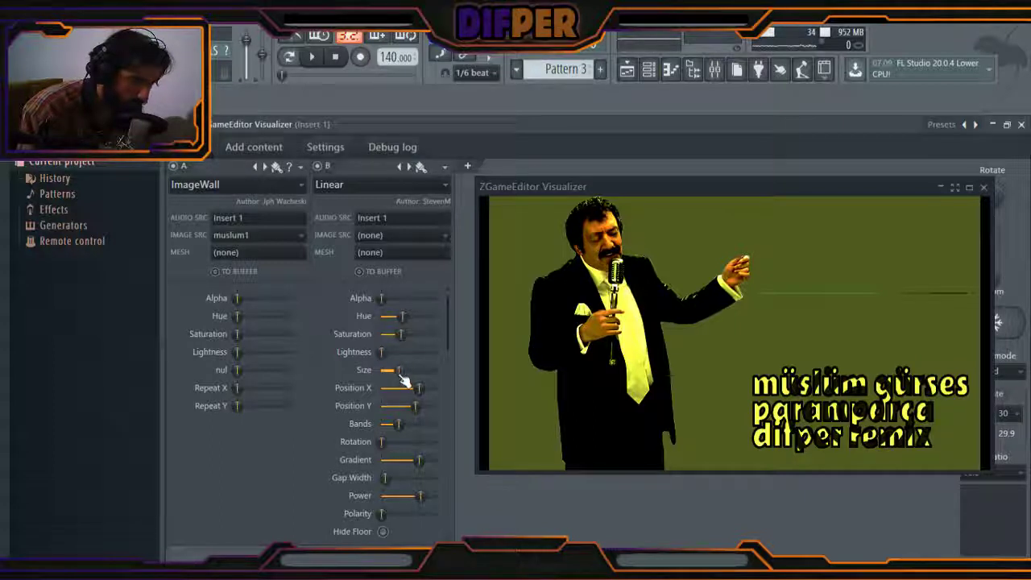
left_click_drag(403, 369, 397, 370)
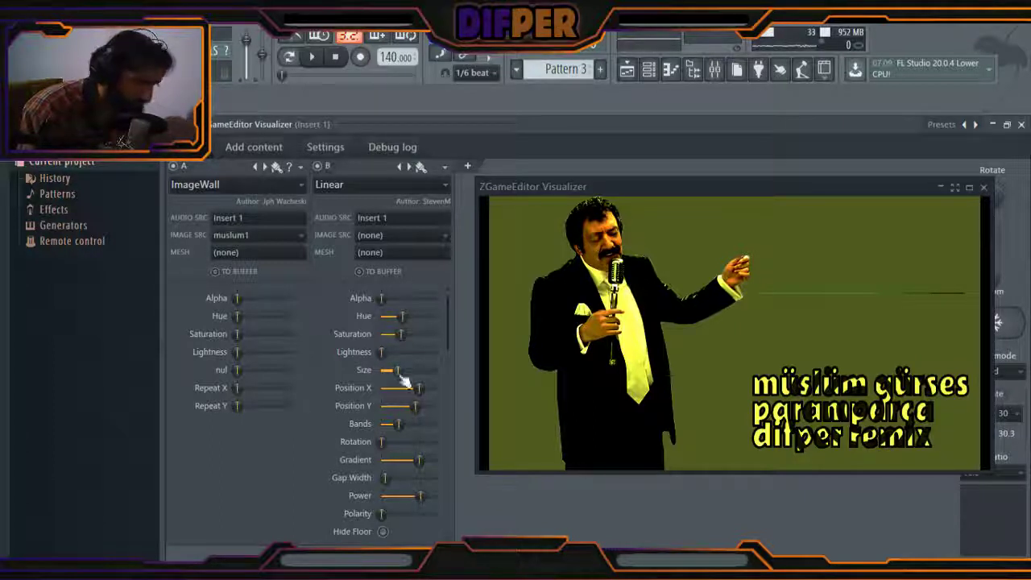
scroll(449, 351, "down", 1)
scroll(448, 351, "down", 2)
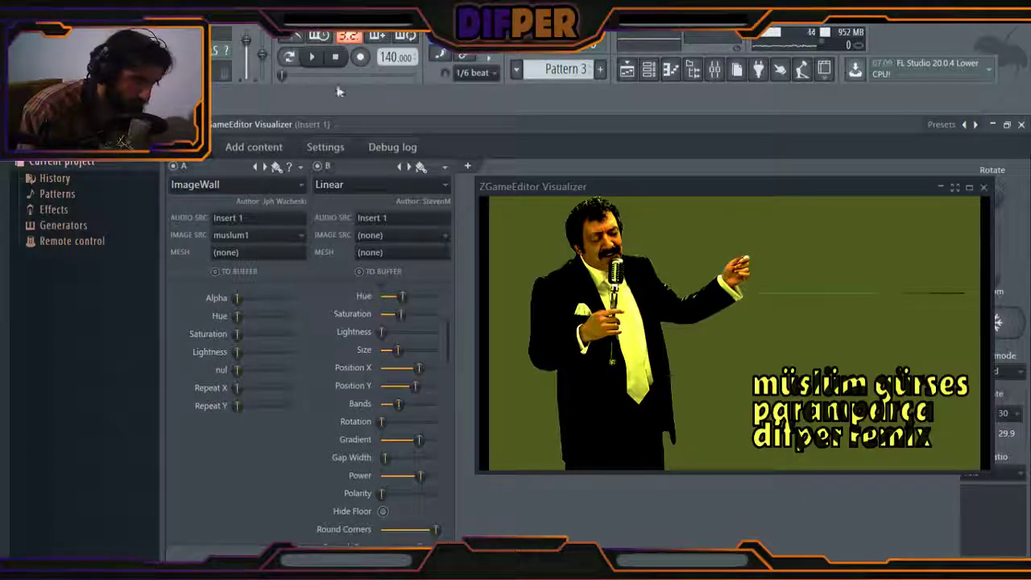
Play the remix in the playlist up to about bar 6 to check how the spectrum reacts, with the preview moved below the clip header
left_click(627, 69)
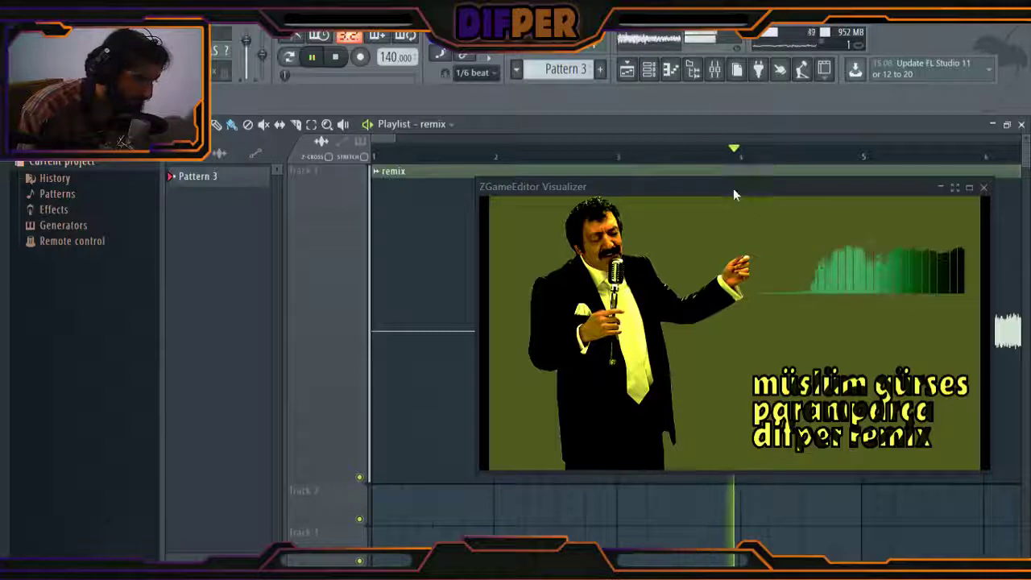
left_click_drag(733, 188, 685, 251)
scroll(846, 207, "down", 2)
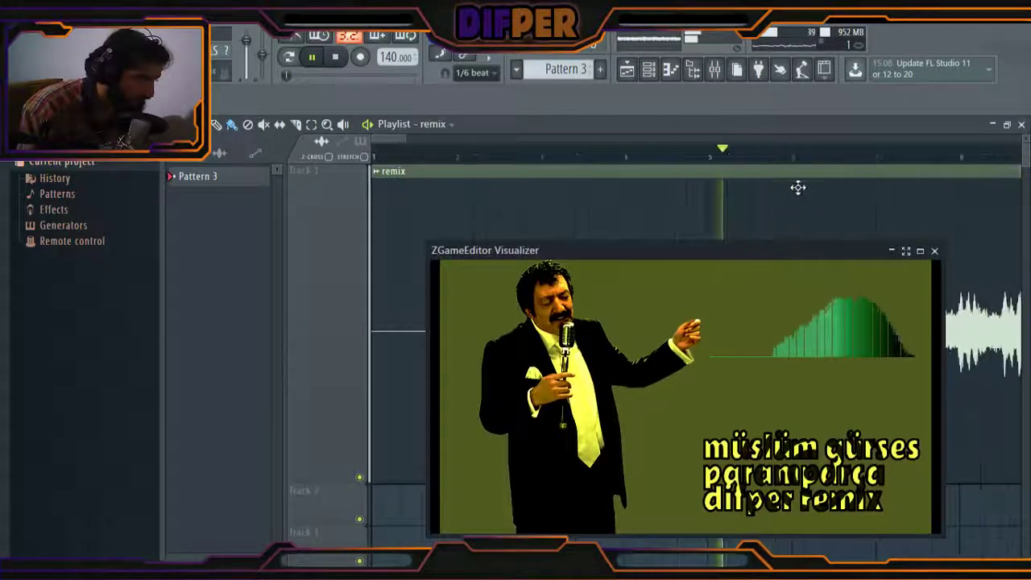
left_click(785, 156)
key("space")
key("space")
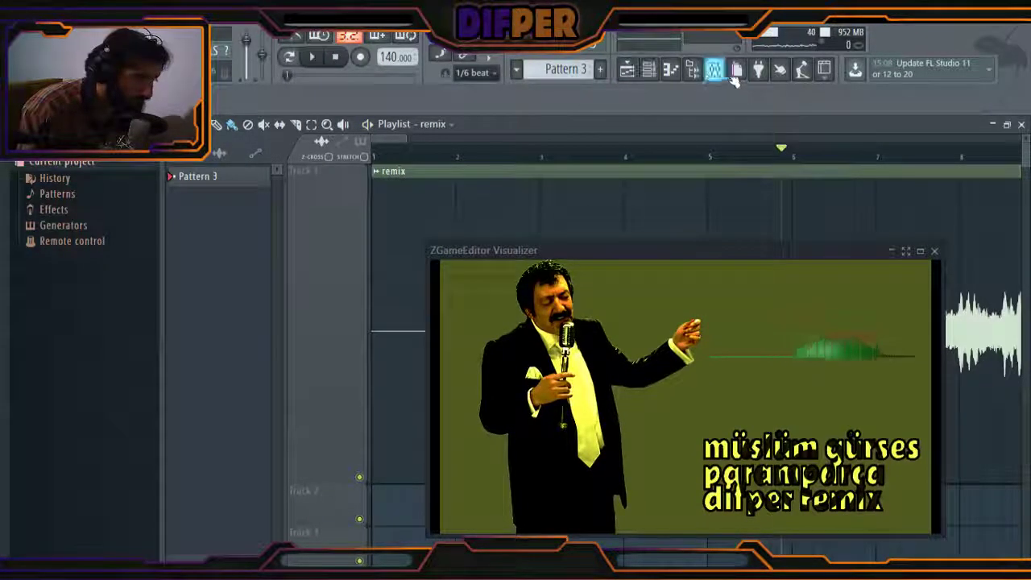
Resume the remix in the playlist and jump to about bar 12 to check the spectrum on a louder passage, then stop
left_click(715, 69)
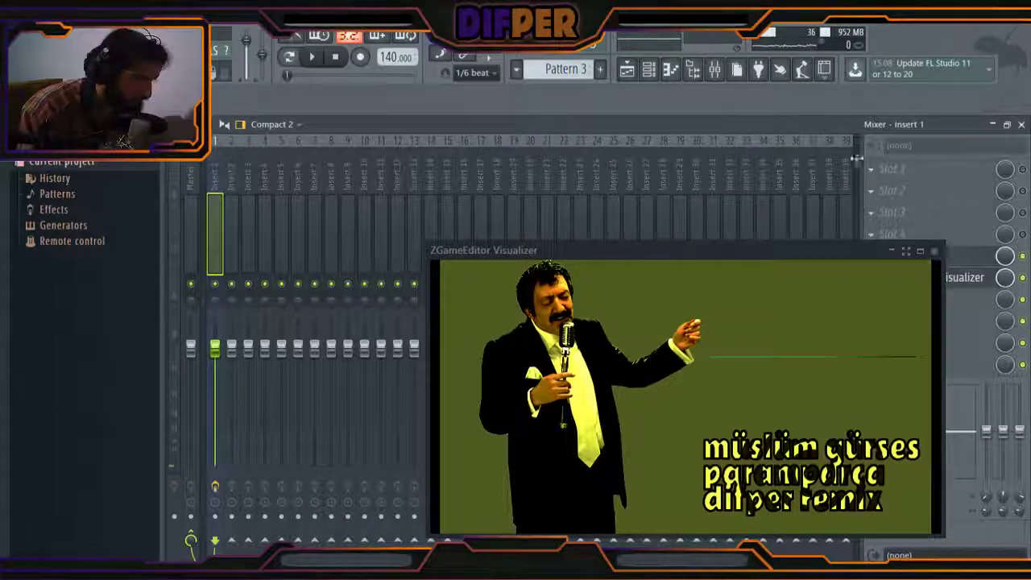
left_click(626, 70)
key("space")
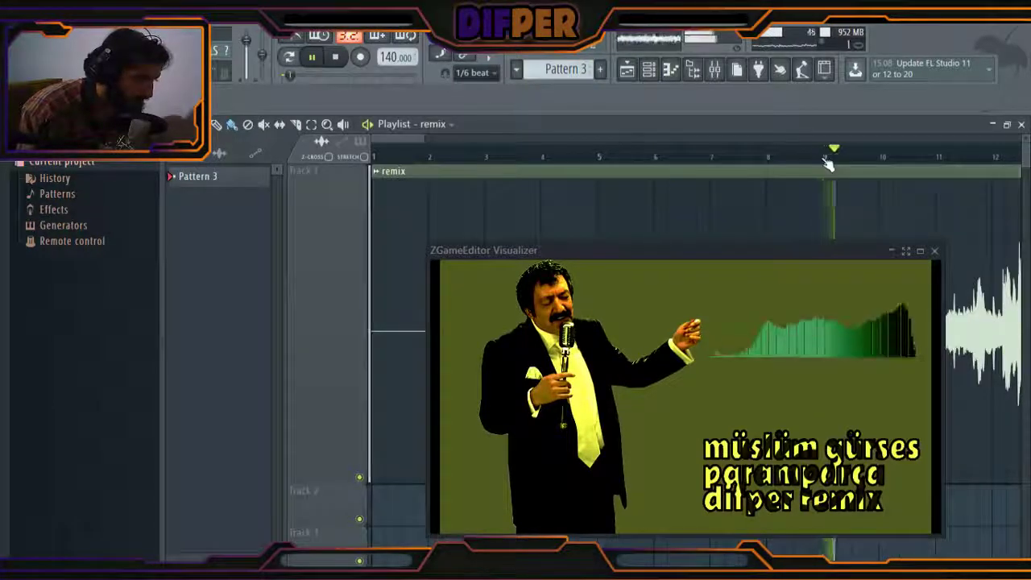
scroll(835, 164, "down", 1)
left_click(949, 158)
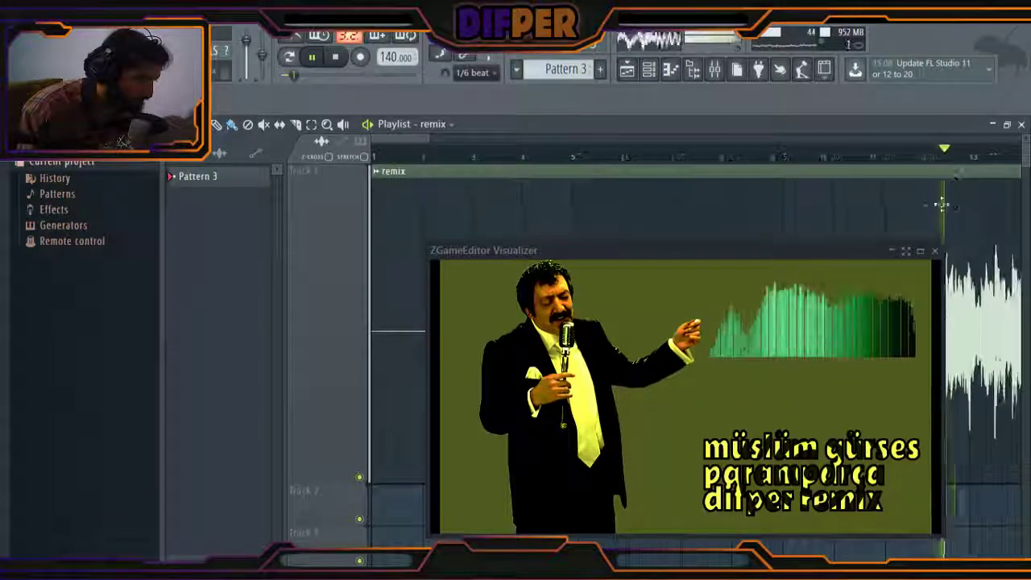
key("space")
Reopen the ZGameEditor Visualizer settings from mixer Insert 1 and reduce the Linear layer's saturation to minimum, checking it in playback
left_click(693, 69)
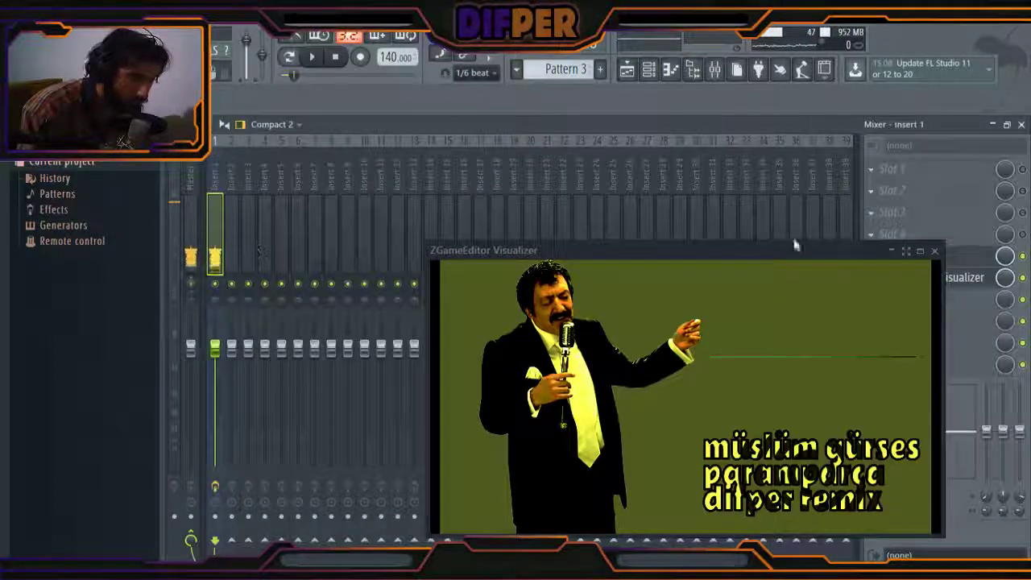
left_click(964, 277)
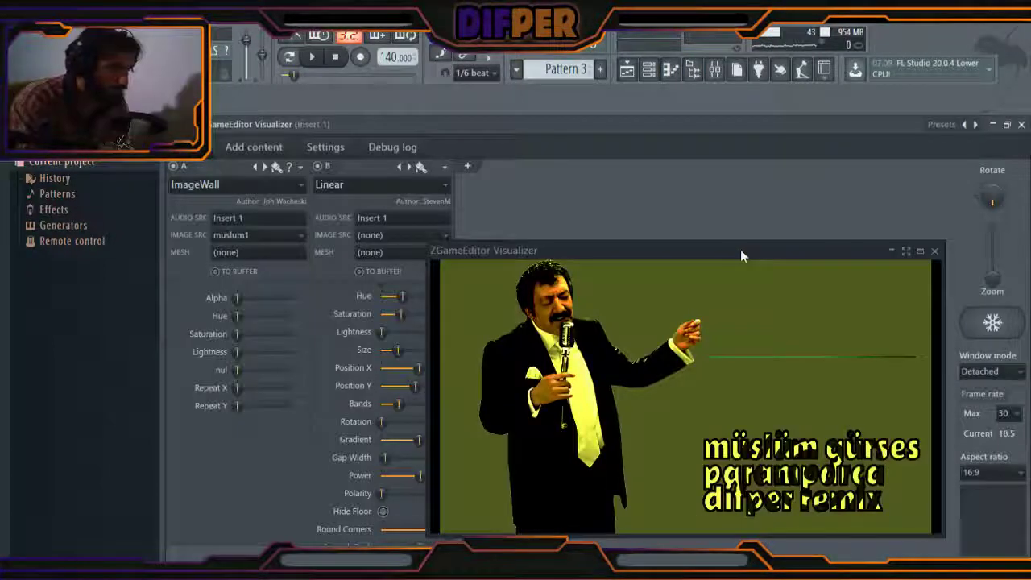
left_click_drag(740, 250, 816, 214)
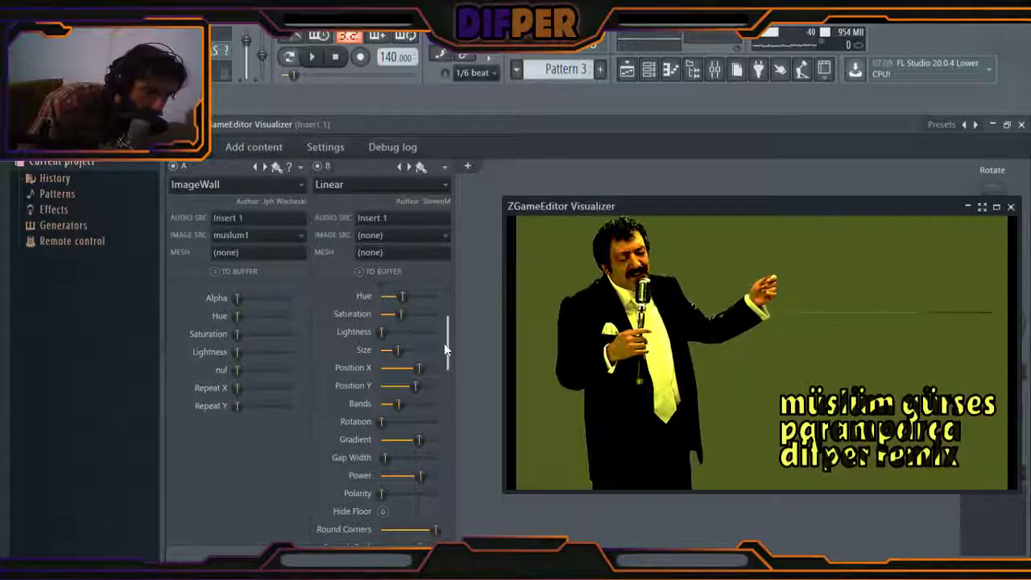
left_click_drag(444, 343, 445, 308)
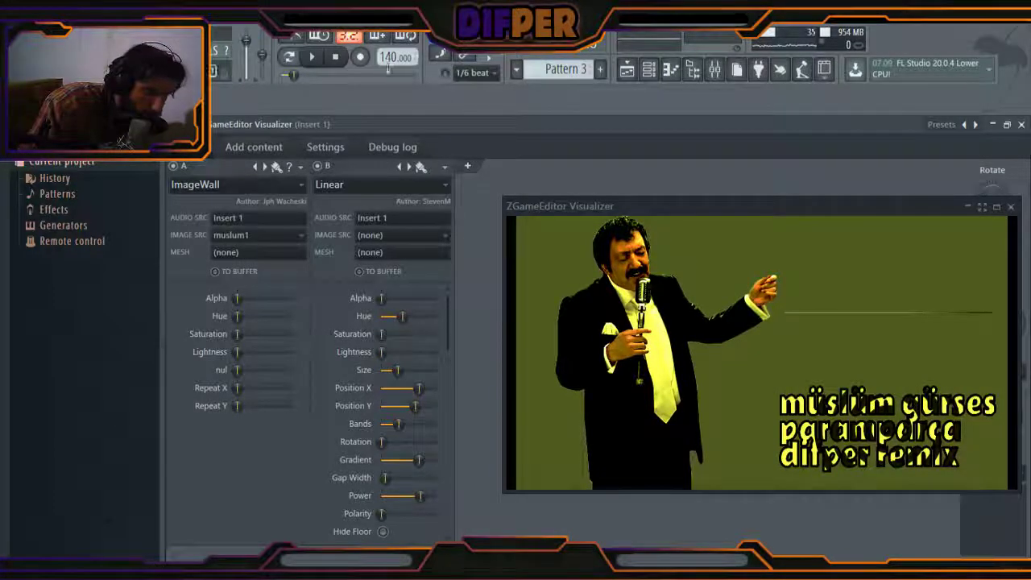
left_click(312, 58)
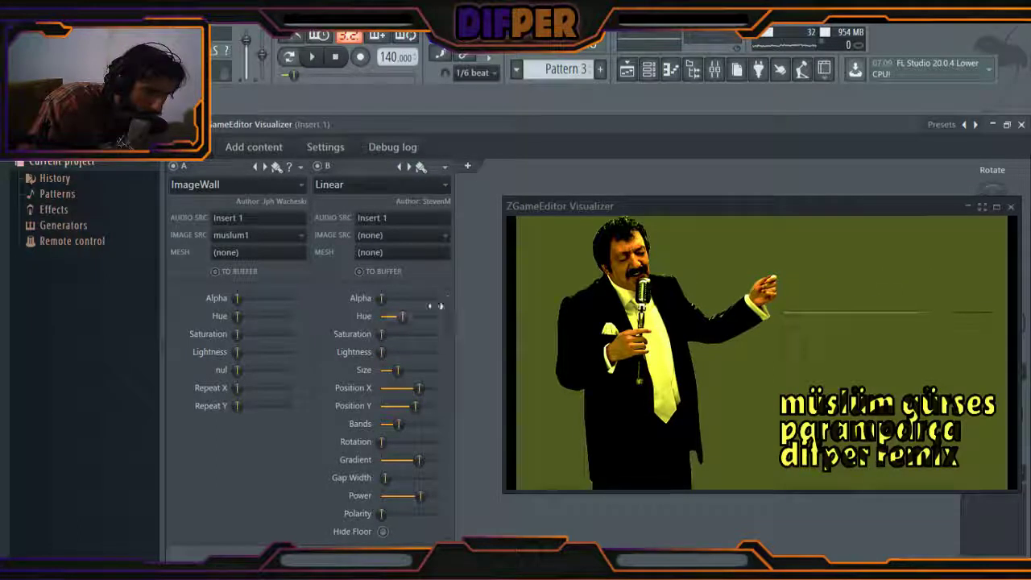
Set the Linear layer's image source to muslum1 and play the song to check the spectrum
left_click(399, 237)
left_click(401, 254)
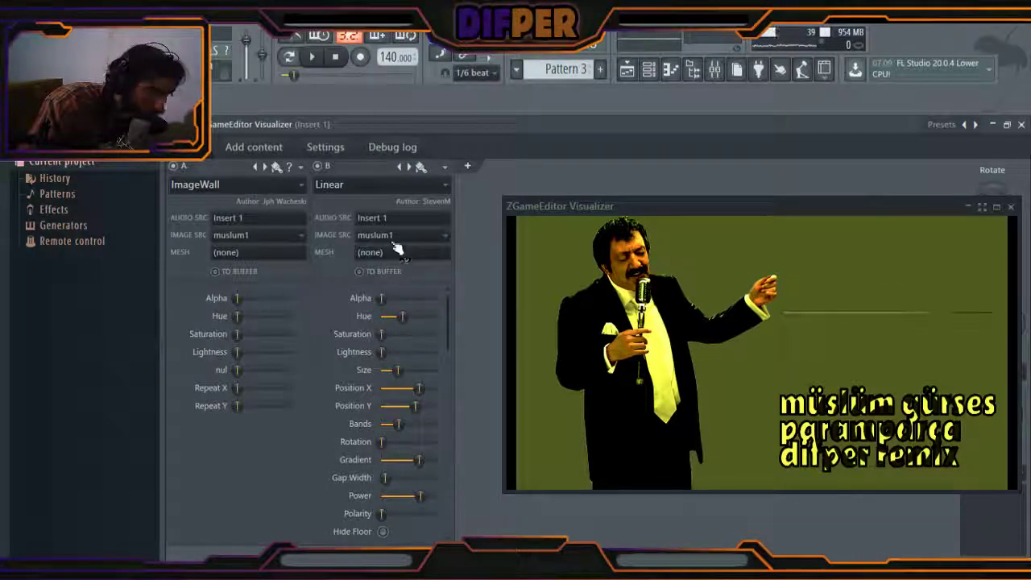
left_click(312, 57)
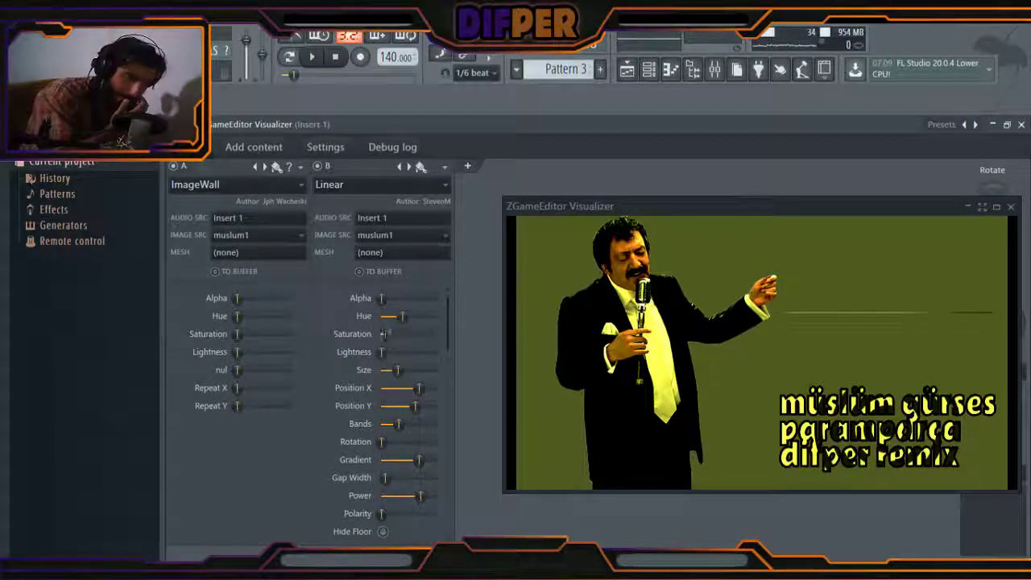
Set the Linear layer's hue to minimum, raise its saturation, lightness and gradient, and play the song briefly to check the bars
mouse_move(423, 333)
left_mouse_down()
mouse_move(411, 333)
mouse_move(430, 334)
left_mouse_up()
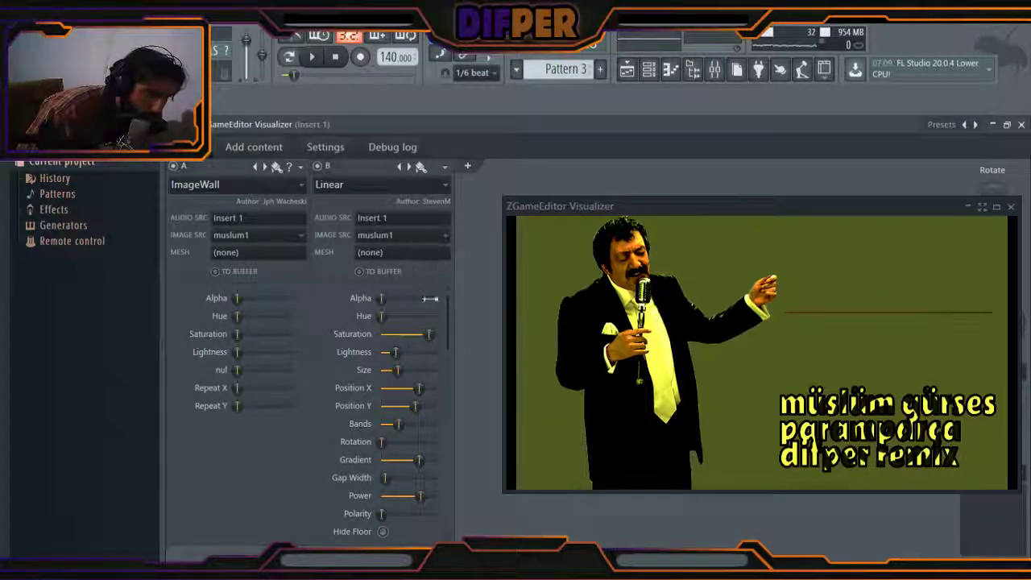
left_click_drag(448, 322, 430, 399)
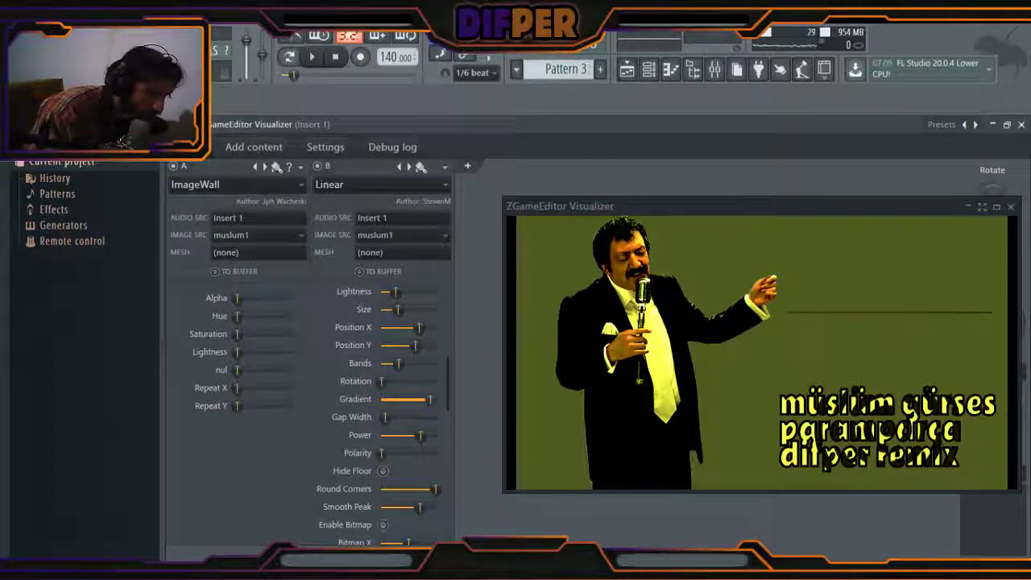
left_click_drag(431, 400, 423, 399)
key("space")
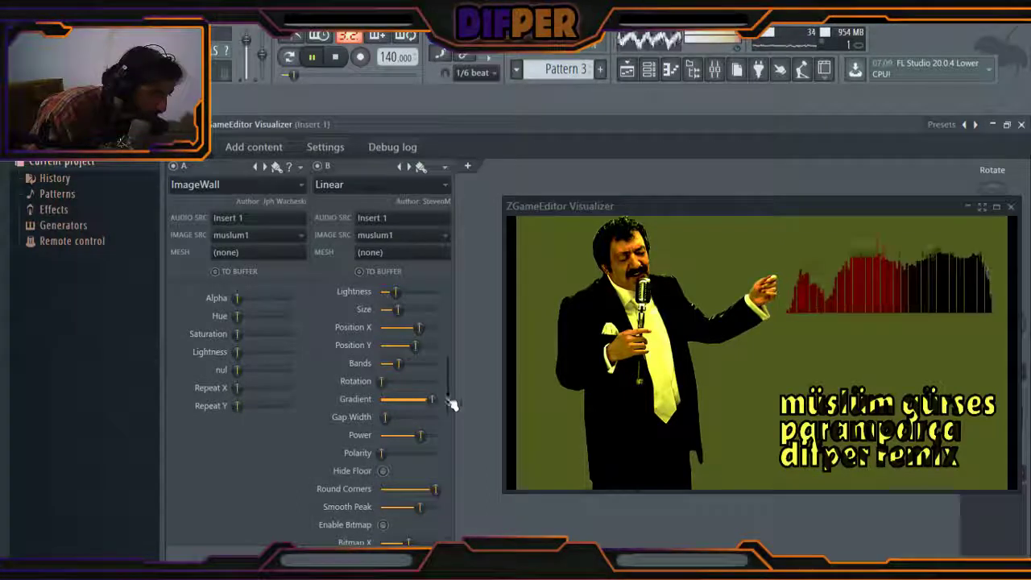
key("space")
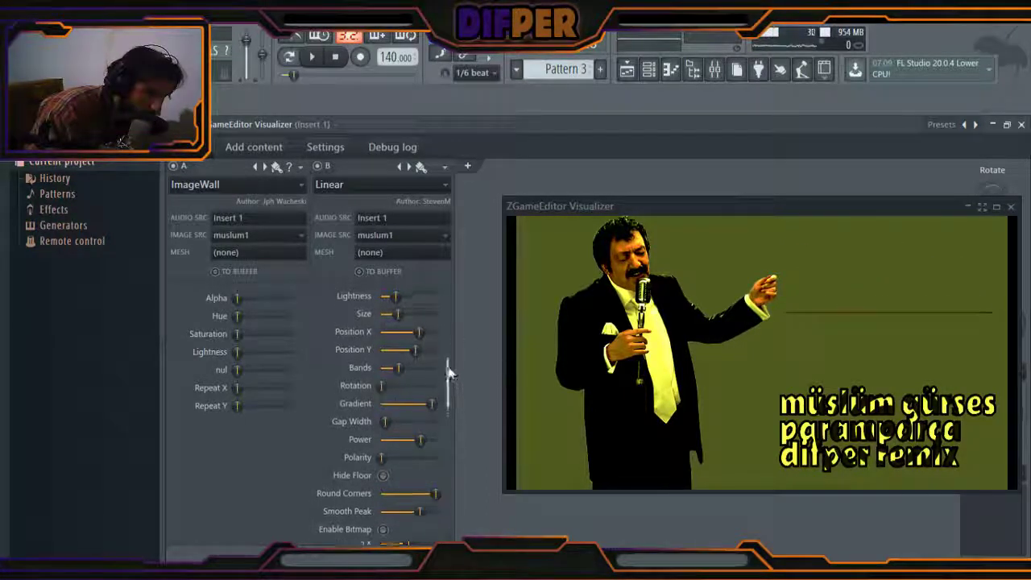
Raise the Linear layer's hue to turn the spectrum bars yellow-orange while the song plays
scroll(402, 333, "up", 1)
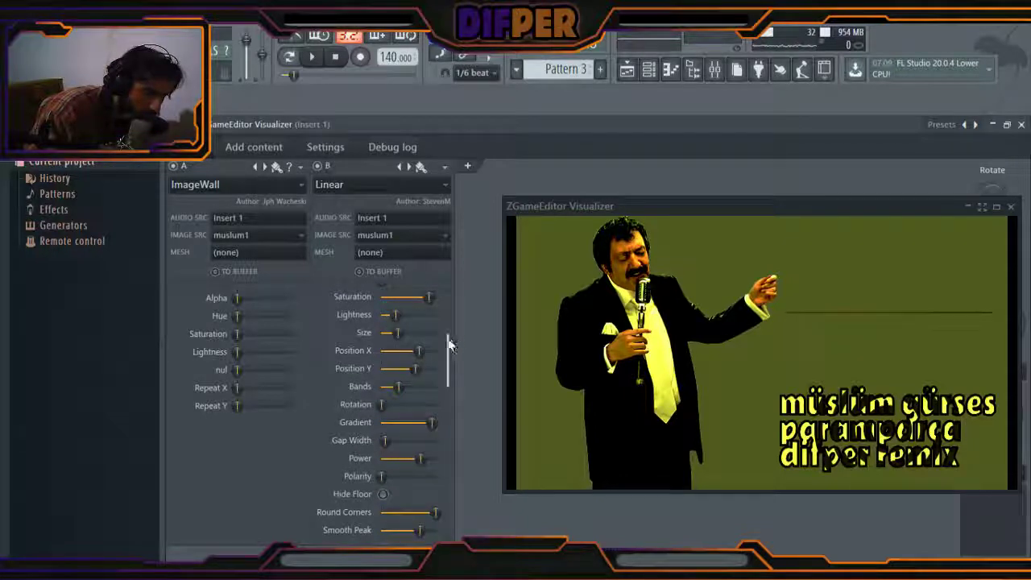
left_click_drag(449, 344, 446, 305)
left_click_drag(384, 311, 408, 329)
scroll(419, 310, "down", 5)
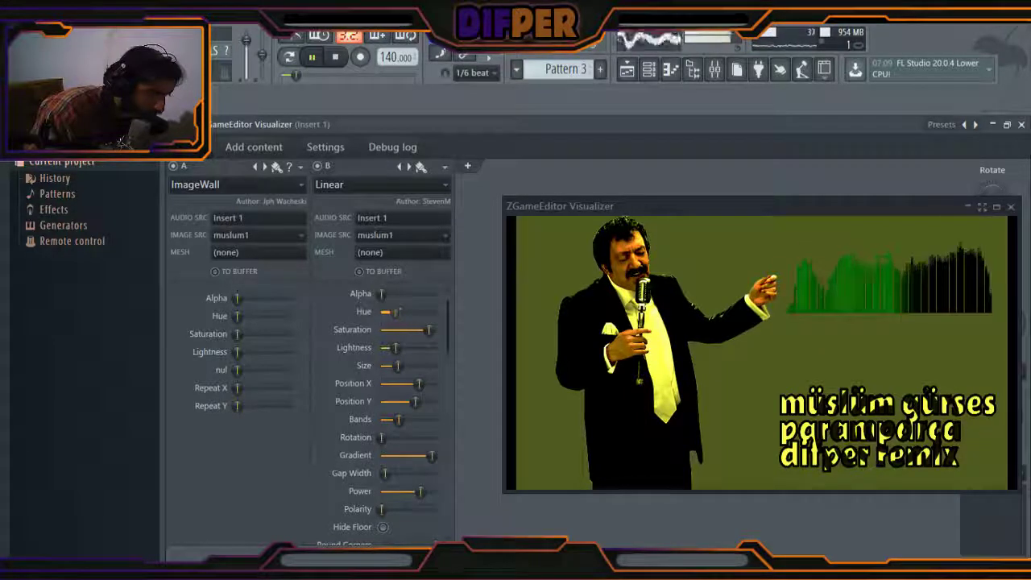
scroll(419, 310, "up", 1)
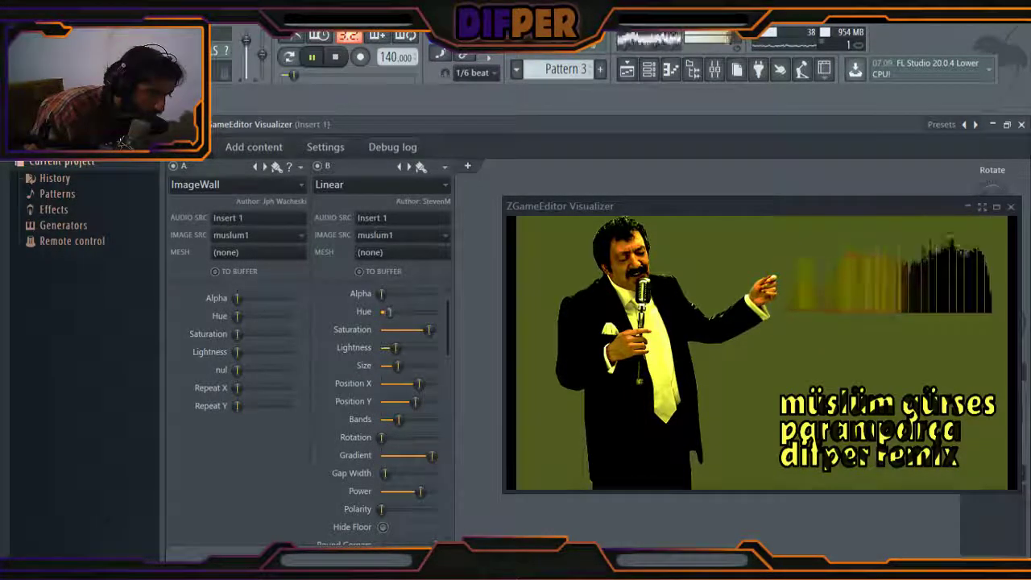
Fine-tune the Linear layer's hue and raise its polarity to about the middle, playing the song to check the spectrum
left_click_drag(391, 312, 390, 312)
key("space")
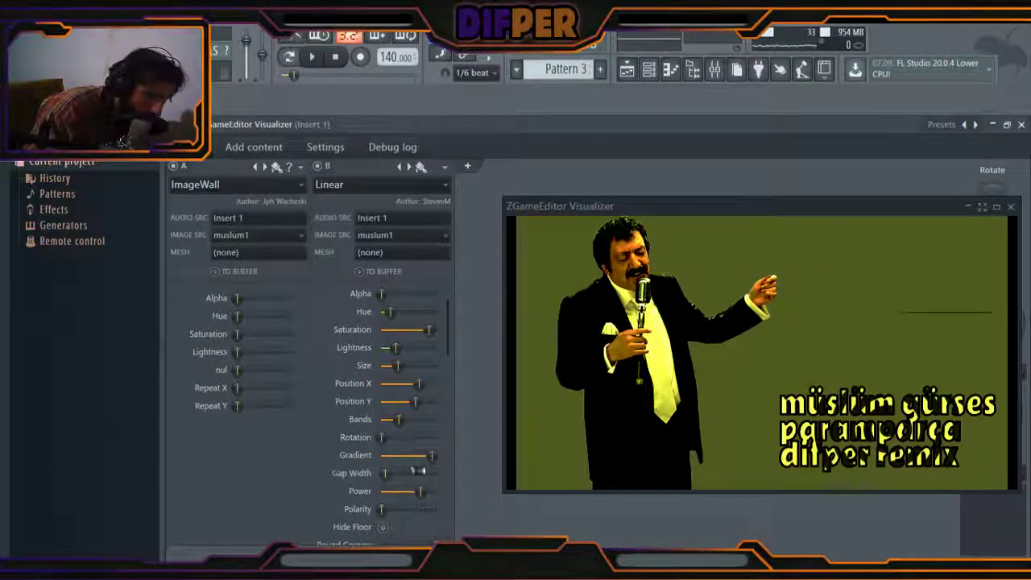
left_click_drag(454, 338, 410, 416)
key("space")
key("space")
key("space")
key("space")
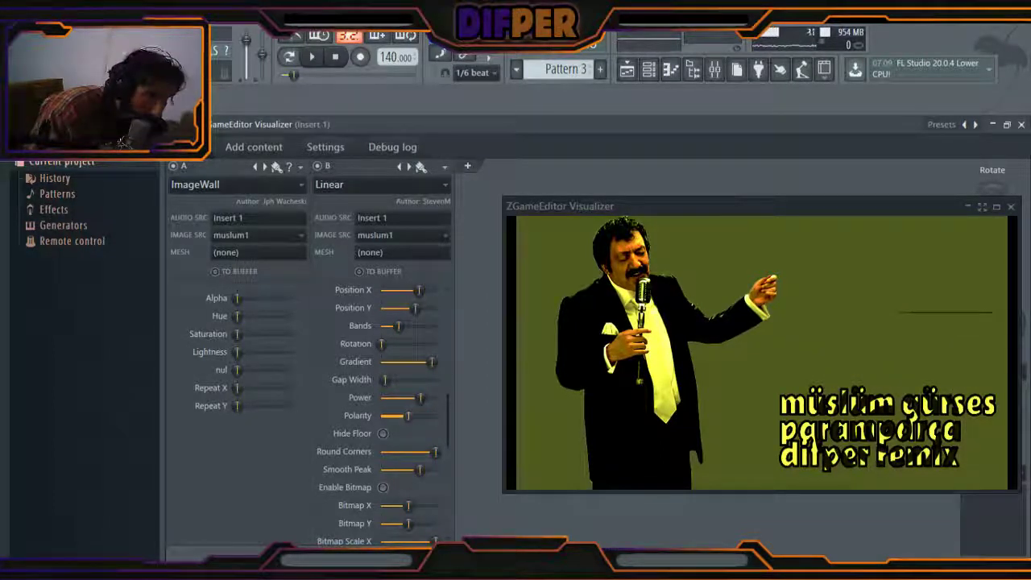
Set the Linear layer's polarity to exactly 50.0 and play the song briefly to check the mirrored bars
right_click(407, 416)
left_click(443, 531)
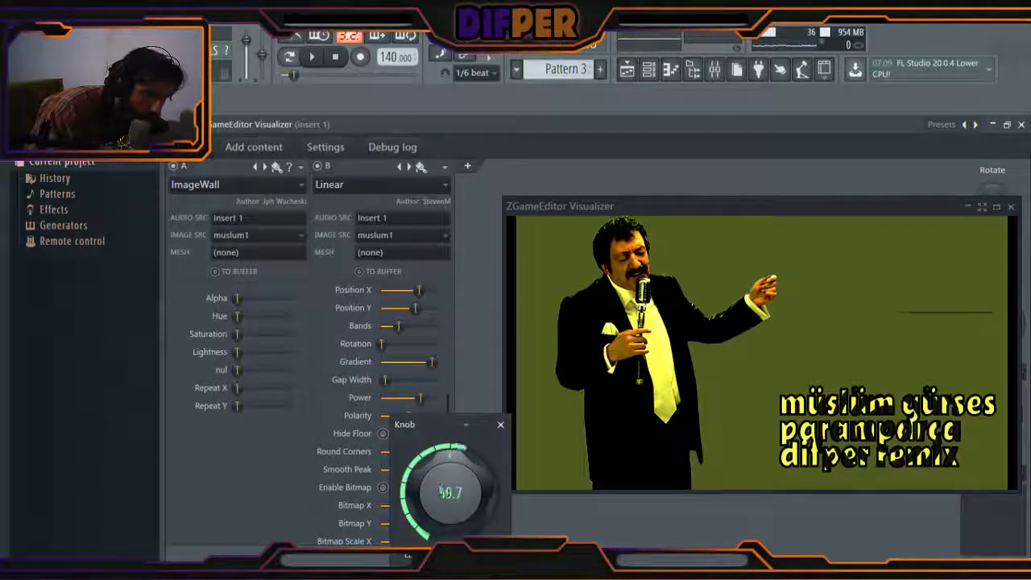
left_click_drag(453, 509, 453, 515)
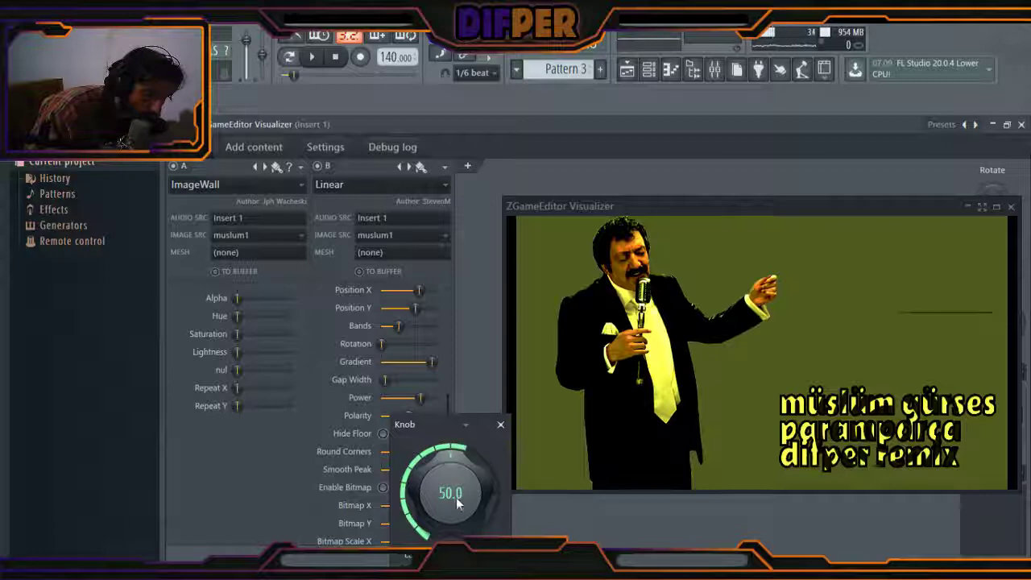
left_click(501, 425)
key("space")
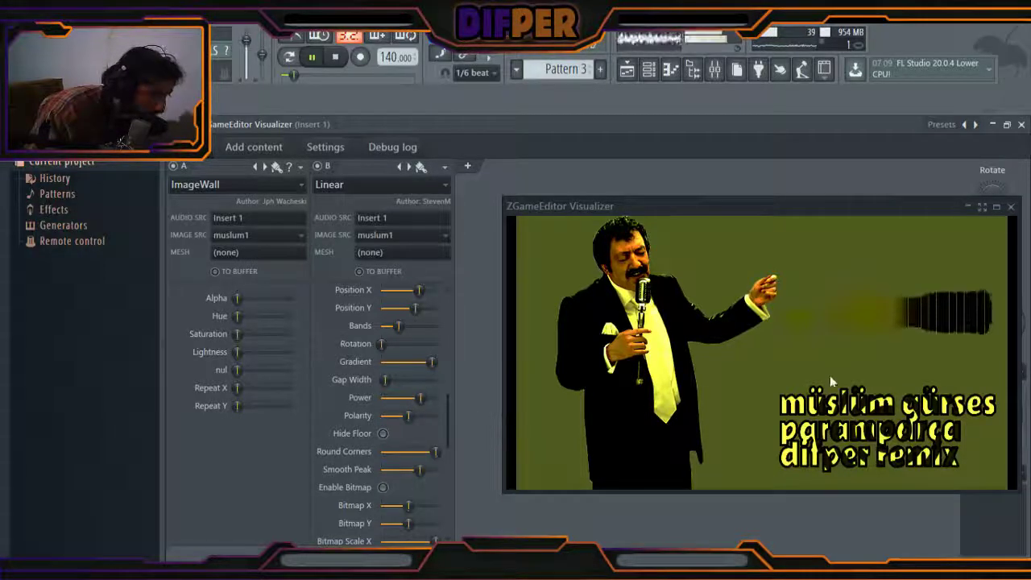
key("space")
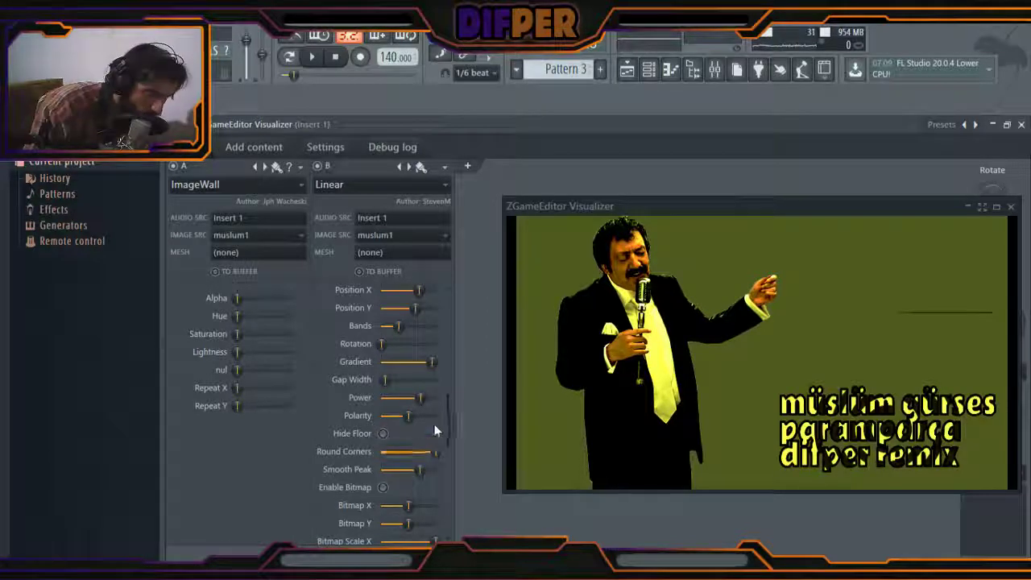
Enable the bitmap on the Linear layer and play the song to check how the picture fills the bars
scroll(450, 451, "down", 2)
scroll(452, 466, "down", 3)
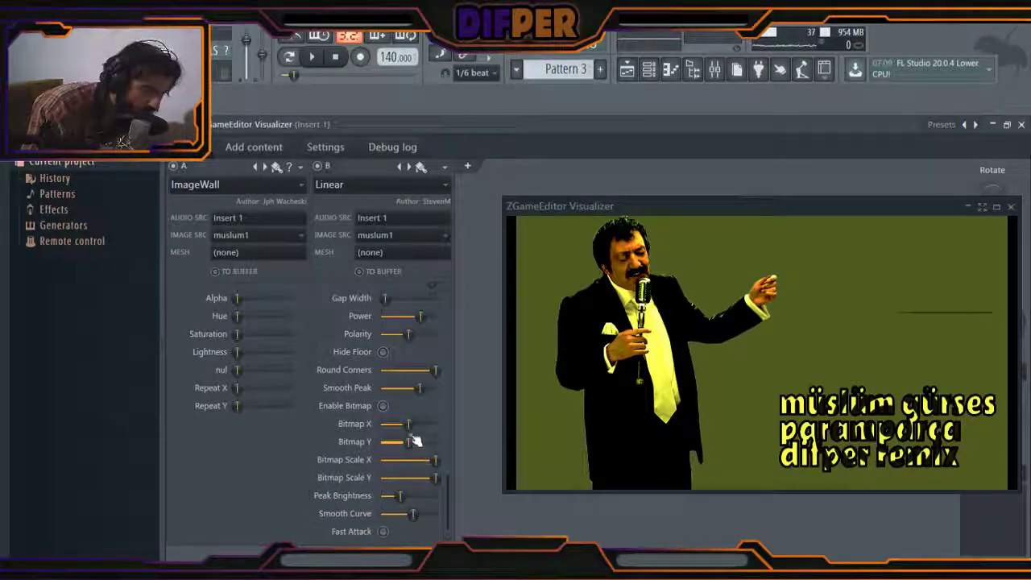
key("space")
mouse_move(409, 427)
left_mouse_down()
mouse_move(424, 427)
mouse_move(398, 427)
mouse_move(410, 423)
left_mouse_up()
key("space")
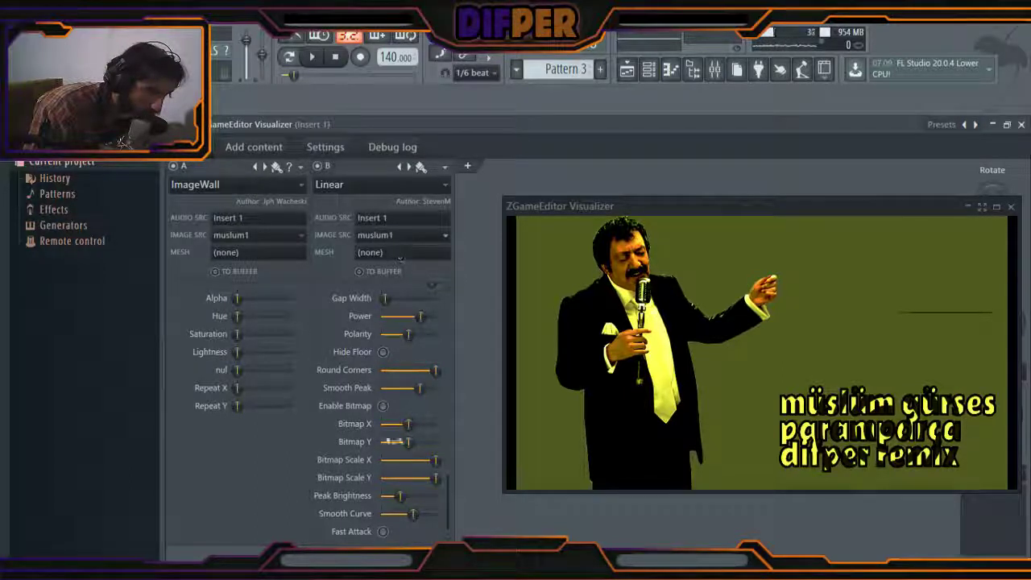
left_click(383, 406)
key("space")
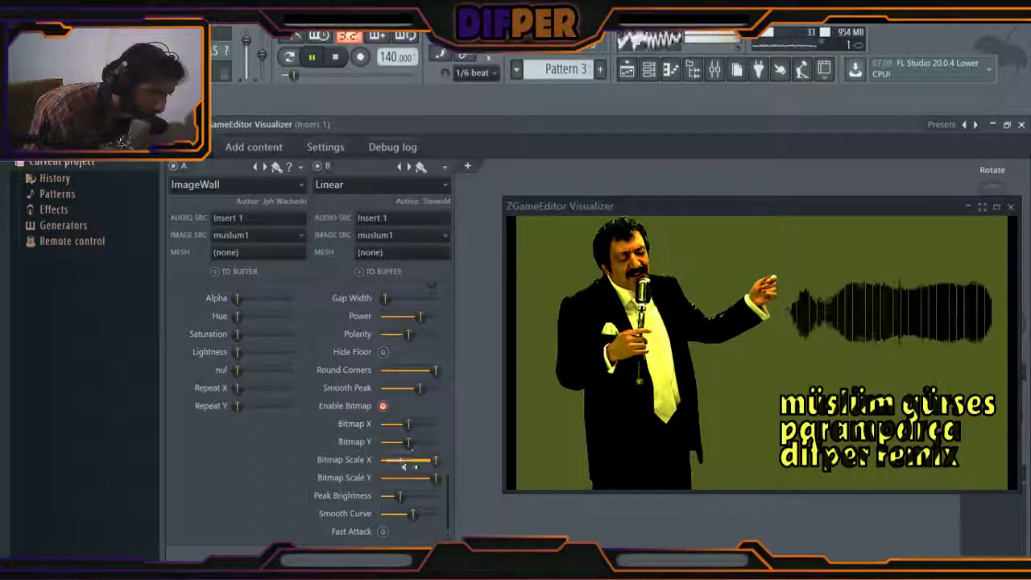
Set the Linear layer's Bitmap X to minimum and lower Bitmap Y slightly to place the singer's face in the spectrum
left_click_drag(408, 424, 384, 424)
key("space")
key("space")
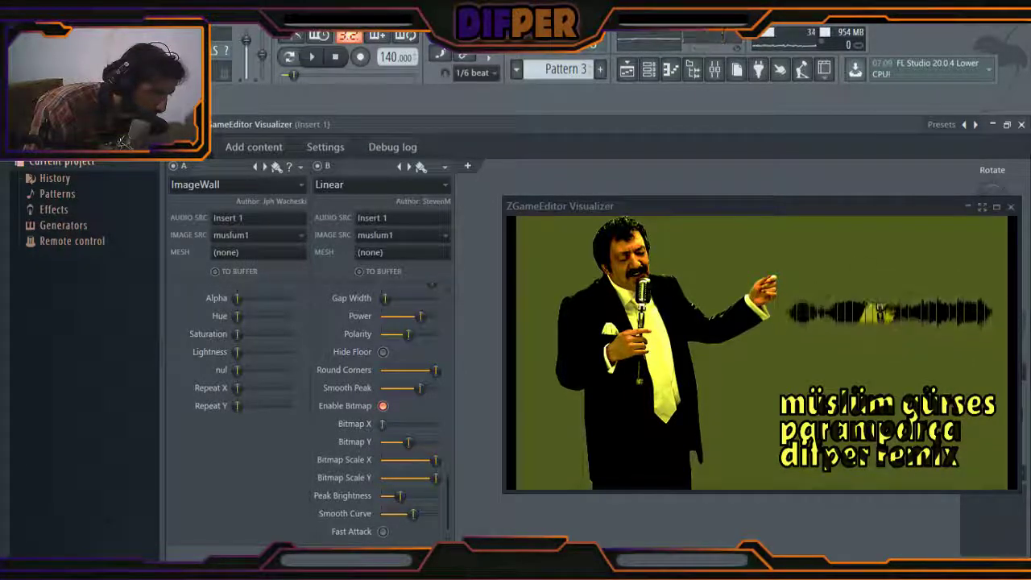
key("space")
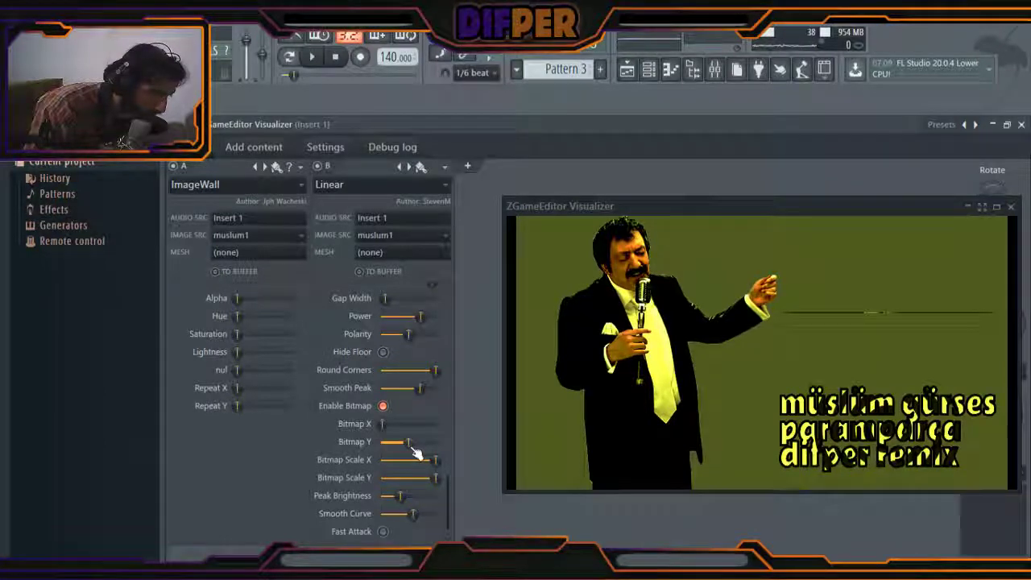
key("space")
left_click_drag(400, 443, 402, 443)
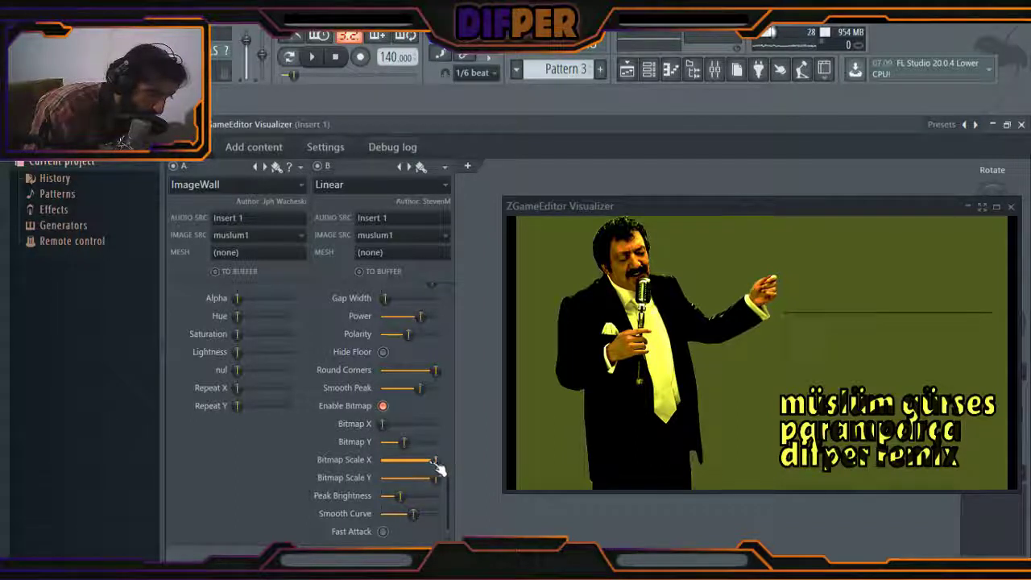
mouse_move(436, 464)
left_mouse_down()
mouse_move(398, 460)
mouse_move(434, 460)
mouse_move(395, 478)
mouse_move(435, 478)
left_mouse_up()
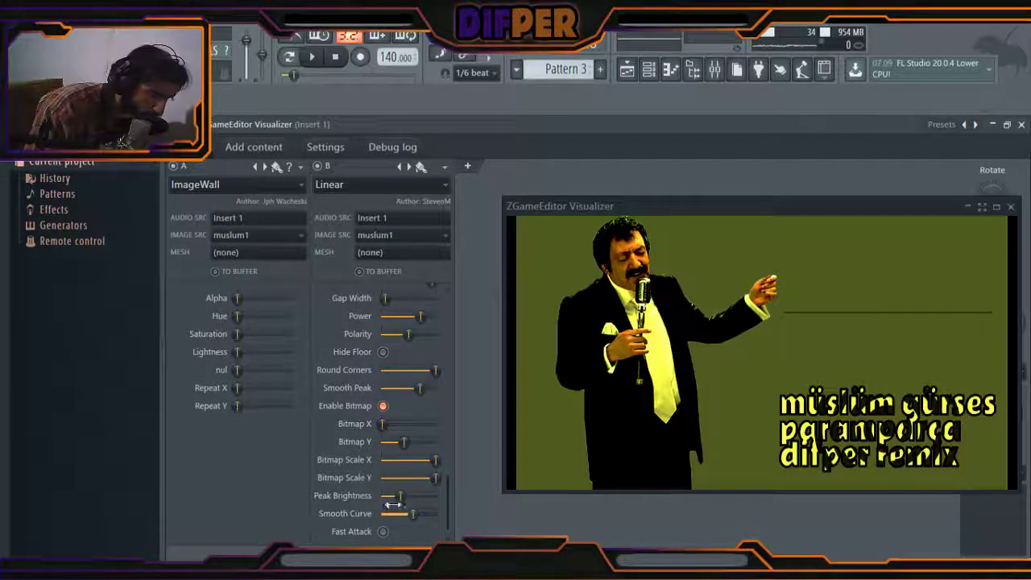
Reduce the Linear layer's Peak Brightness to near minimum, comparing the look of the bars during playback
mouse_move(400, 495)
left_mouse_down()
mouse_move(425, 495)
mouse_move(384, 496)
left_mouse_up()
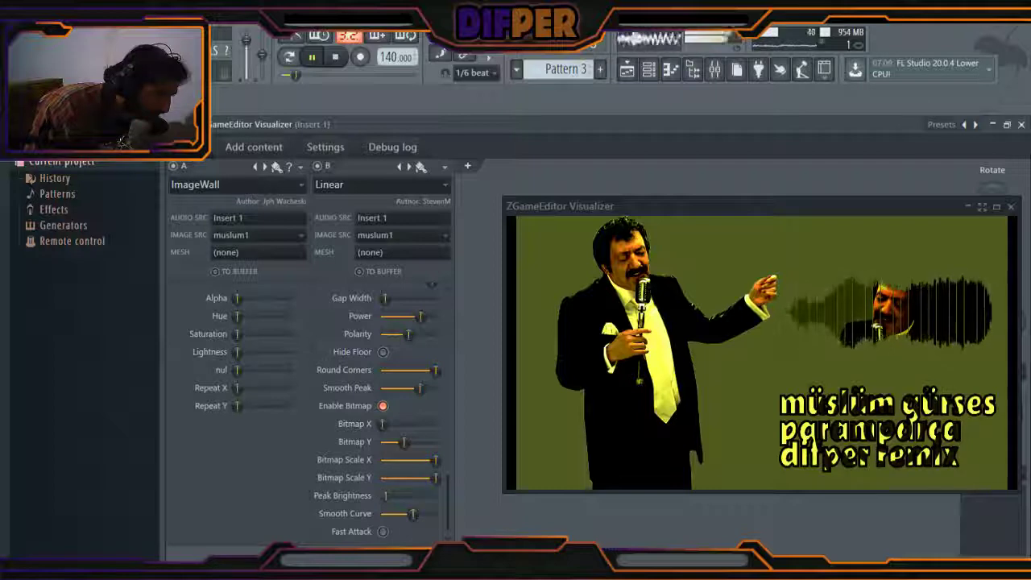
key("space")
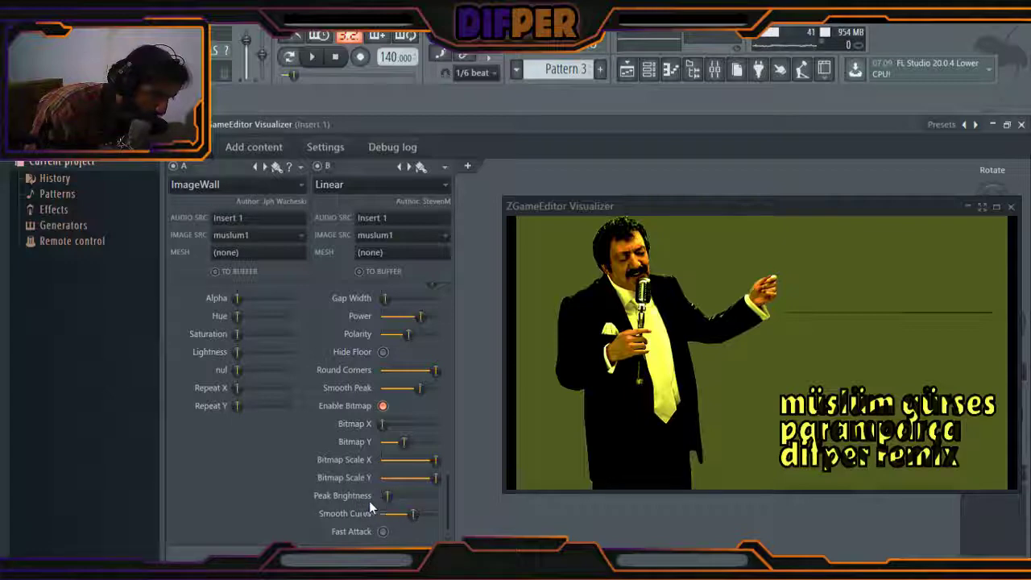
key("space")
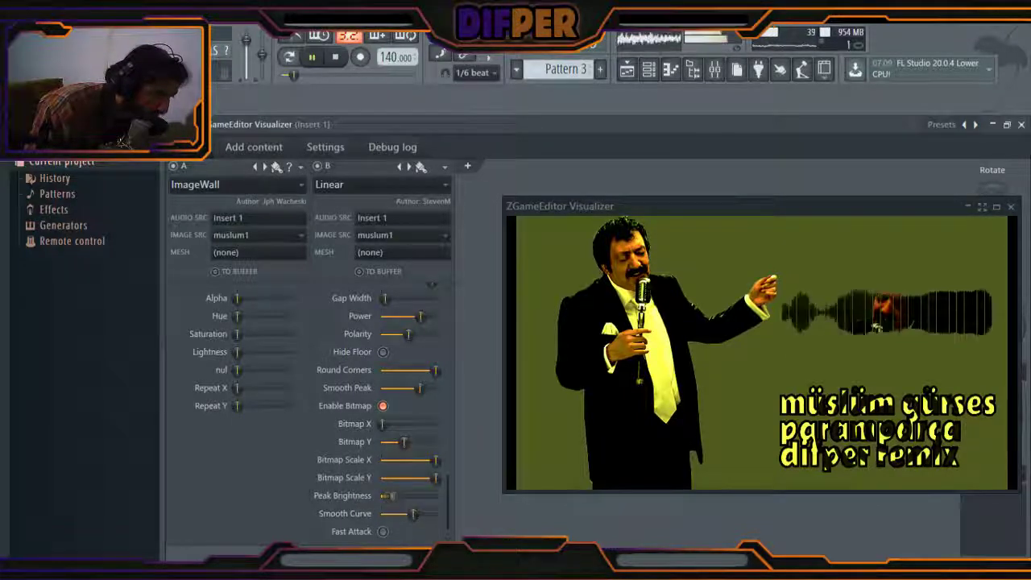
mouse_move(387, 496)
left_mouse_down()
mouse_move(427, 497)
mouse_move(405, 495)
left_mouse_up()
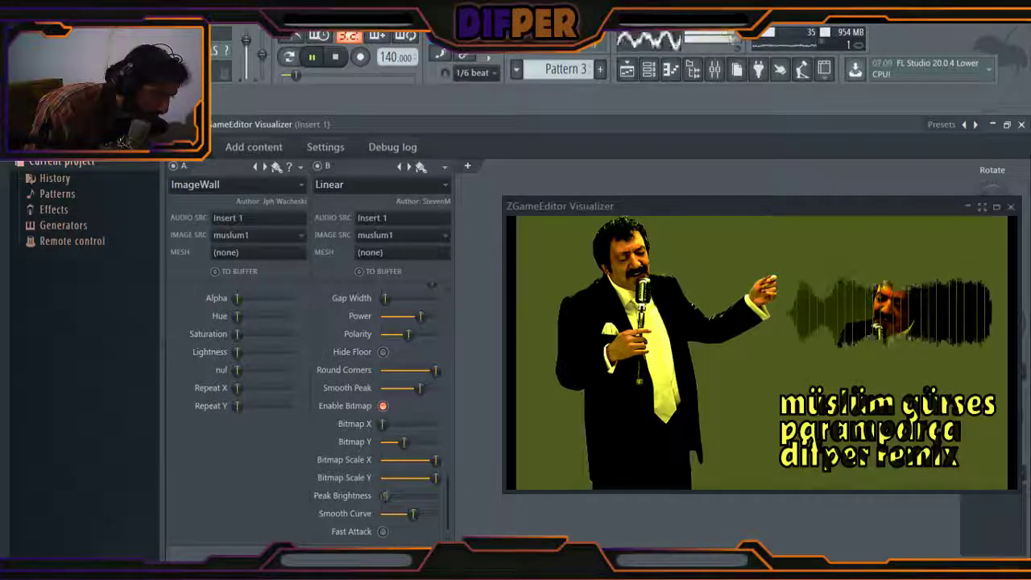
key("space")
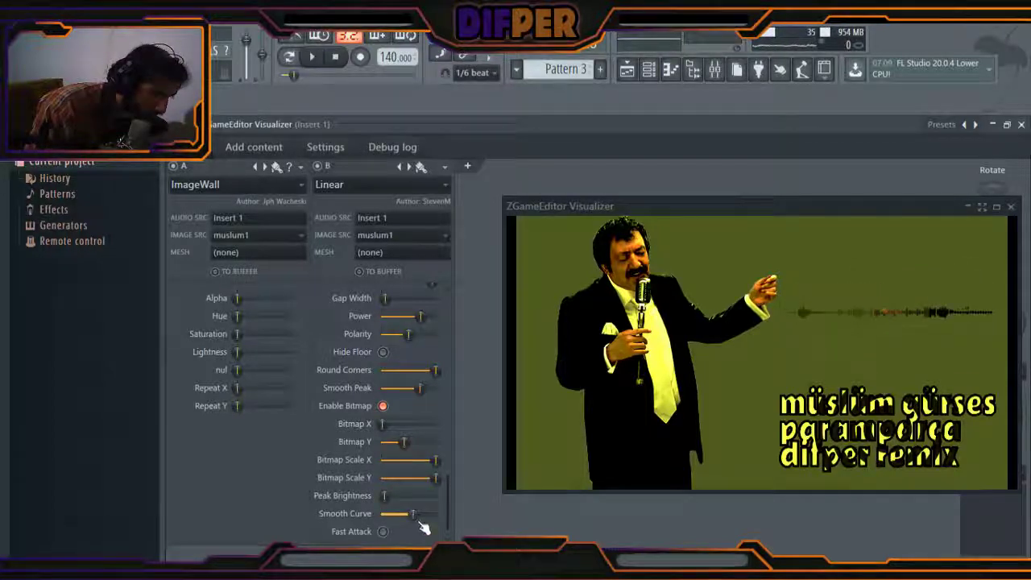
Try raising the Linear layer's Smooth Curve to maximum while playing the song
scroll(450, 506, "down", 1)
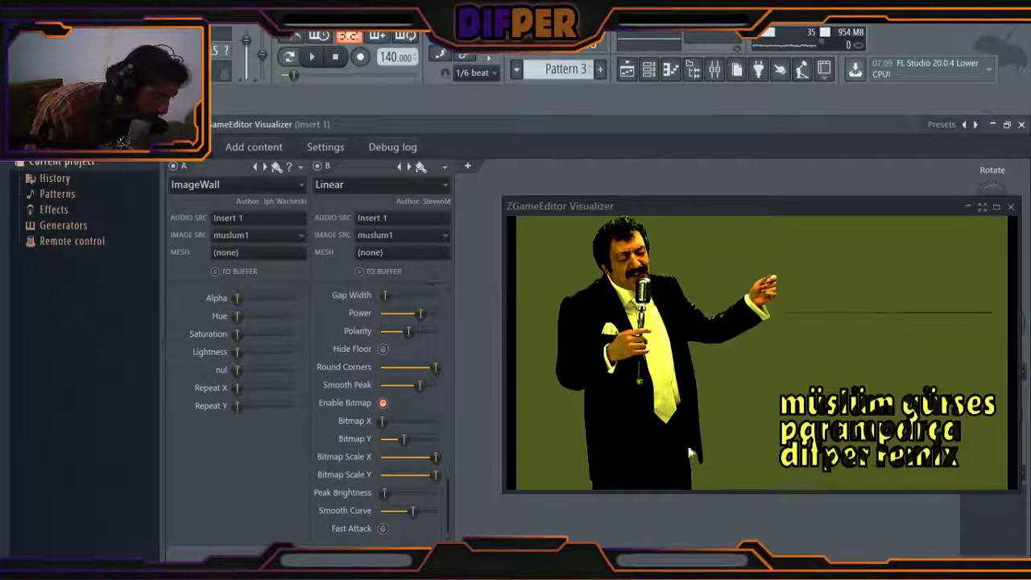
key("space")
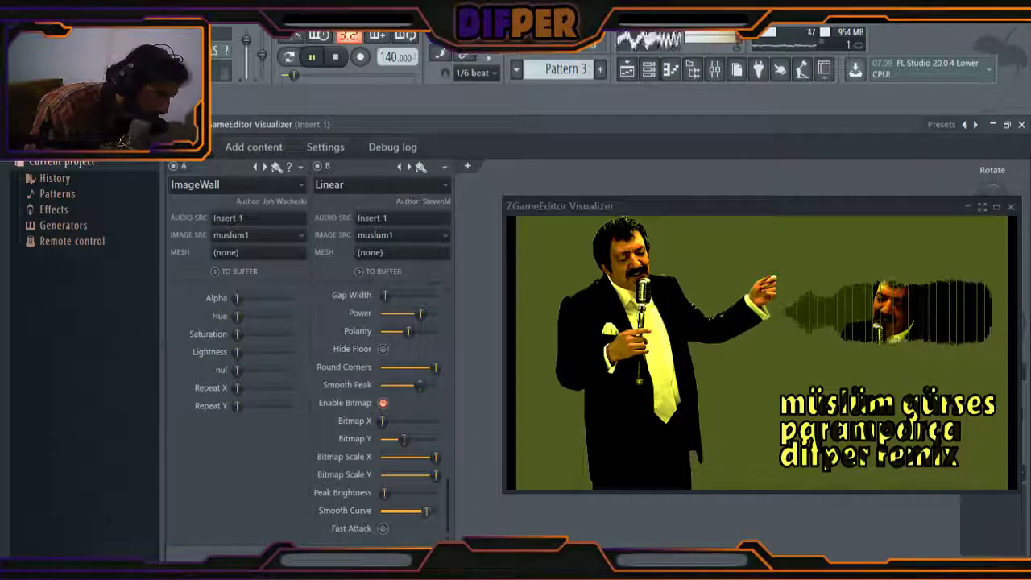
left_click_drag(427, 511, 429, 510)
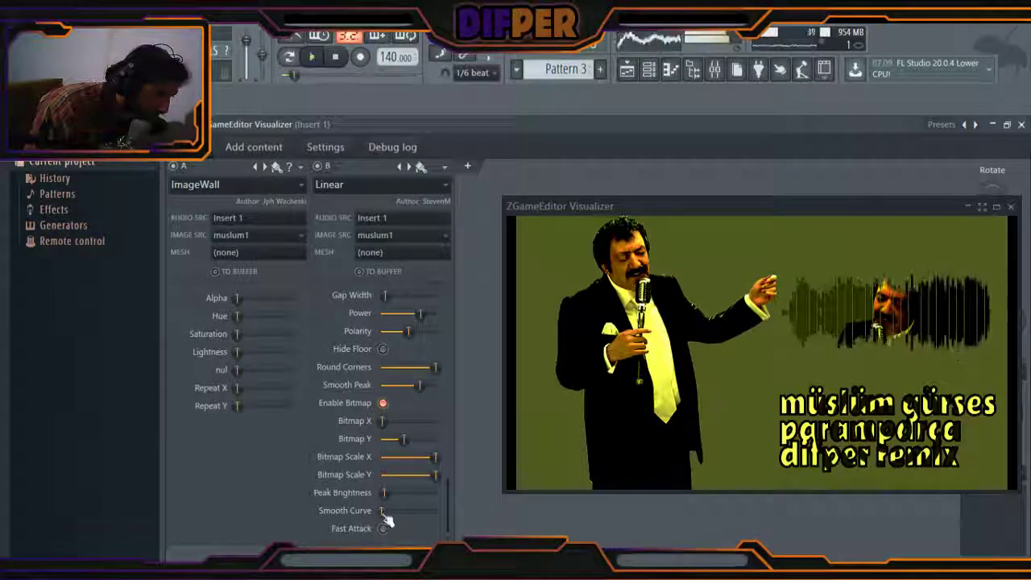
key("space")
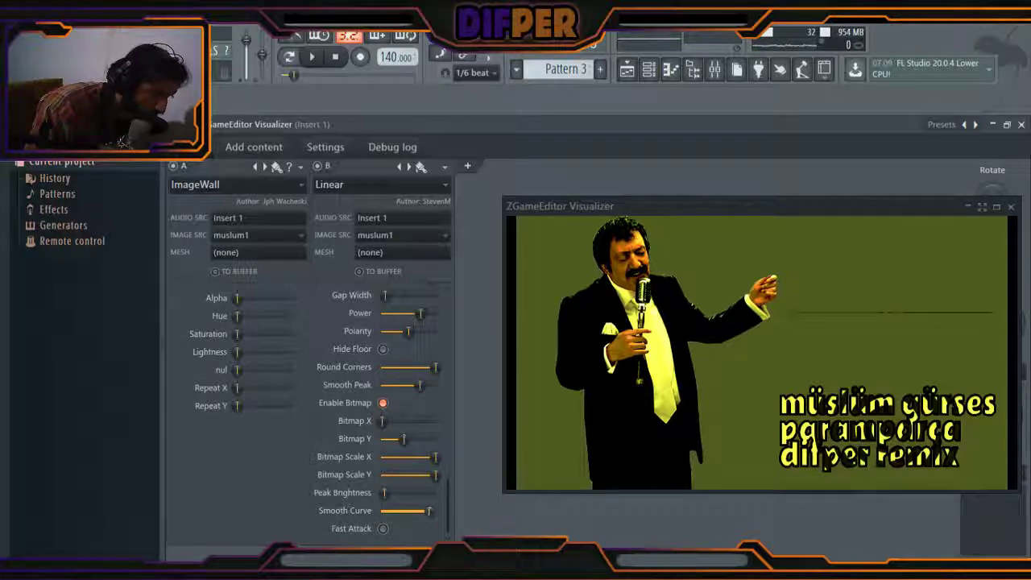
left_click_drag(433, 510, 436, 511)
key("space")
Try Fast Attack on the Linear layer during playback, then switch it back off
left_click(383, 528)
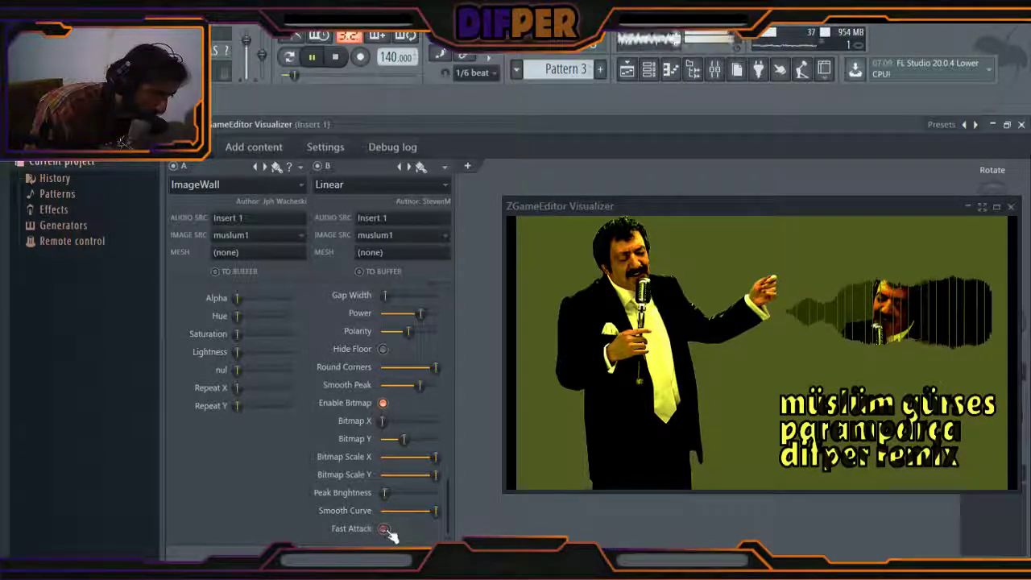
key("space")
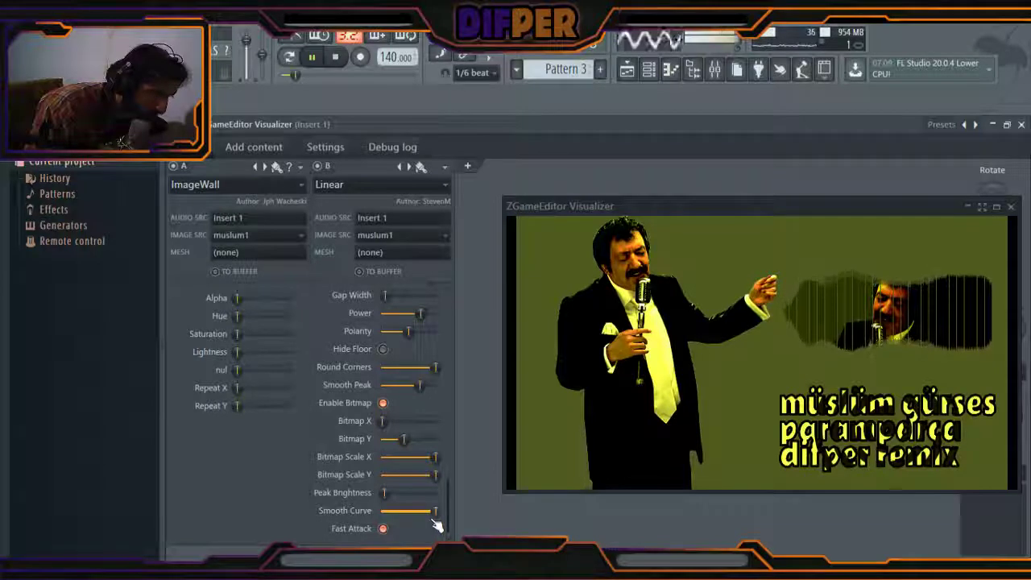
left_click(382, 528)
Lower the Linear layer's Smooth Curve to a small value and check the bars in playback
left_click_drag(435, 510, 389, 510)
key("space")
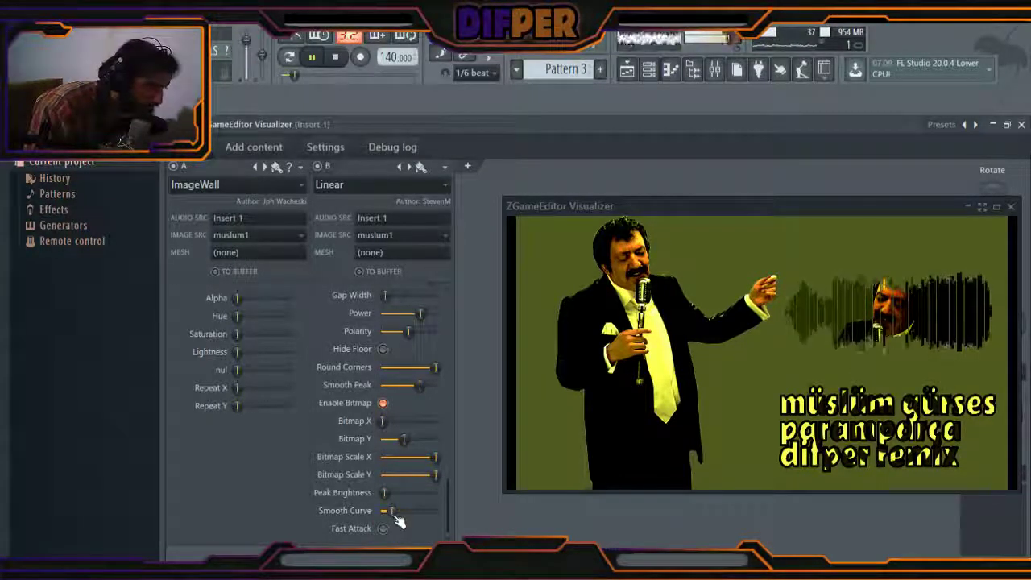
key("space")
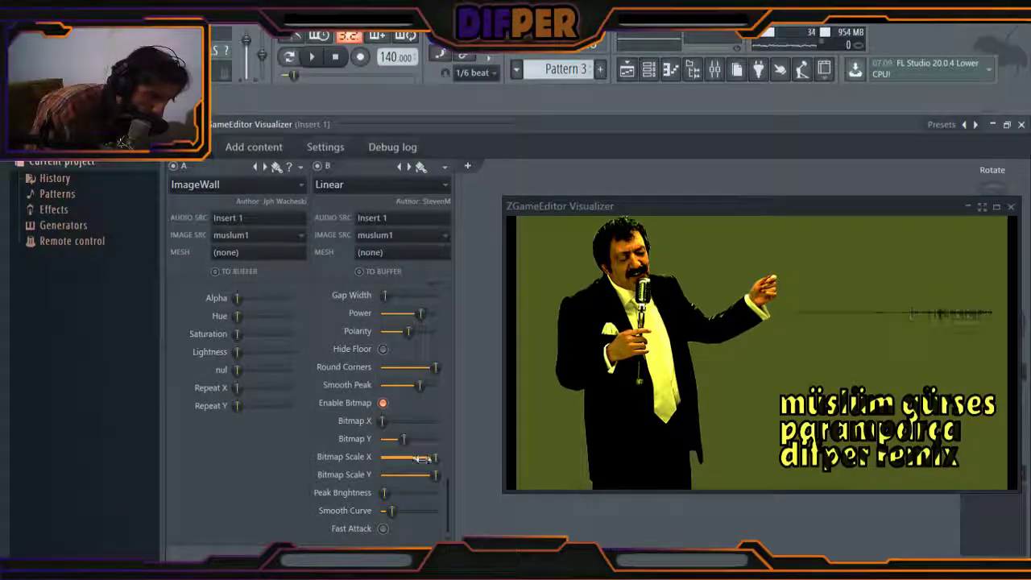
Raise the Linear layer's Gap Width slightly while the song plays to separate the spectrum bars
left_click_drag(443, 500, 450, 415)
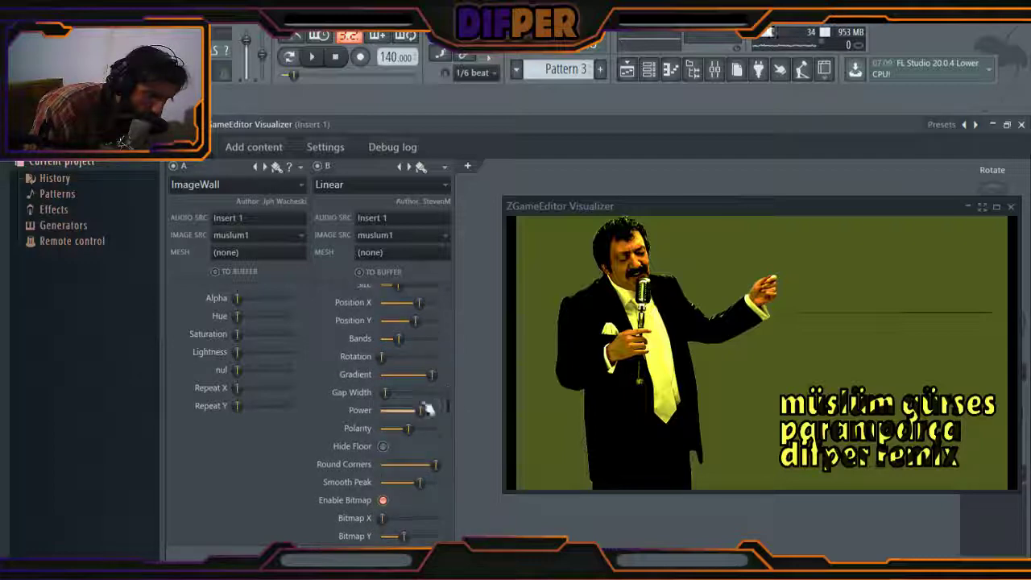
key("space")
mouse_move(387, 393)
left_mouse_down()
mouse_move(410, 392)
mouse_move(382, 392)
left_mouse_up()
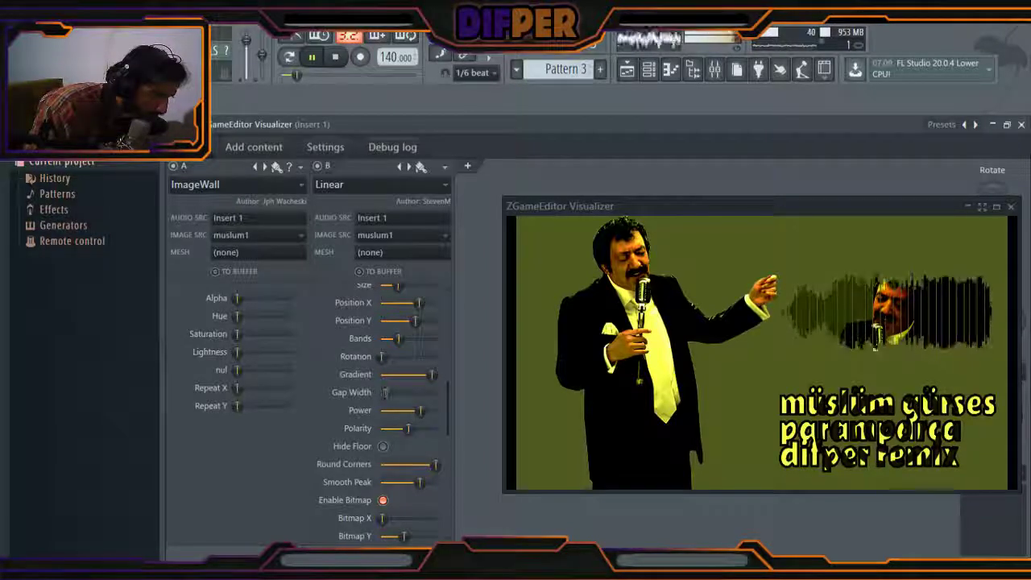
left_click_drag(388, 392, 388, 392)
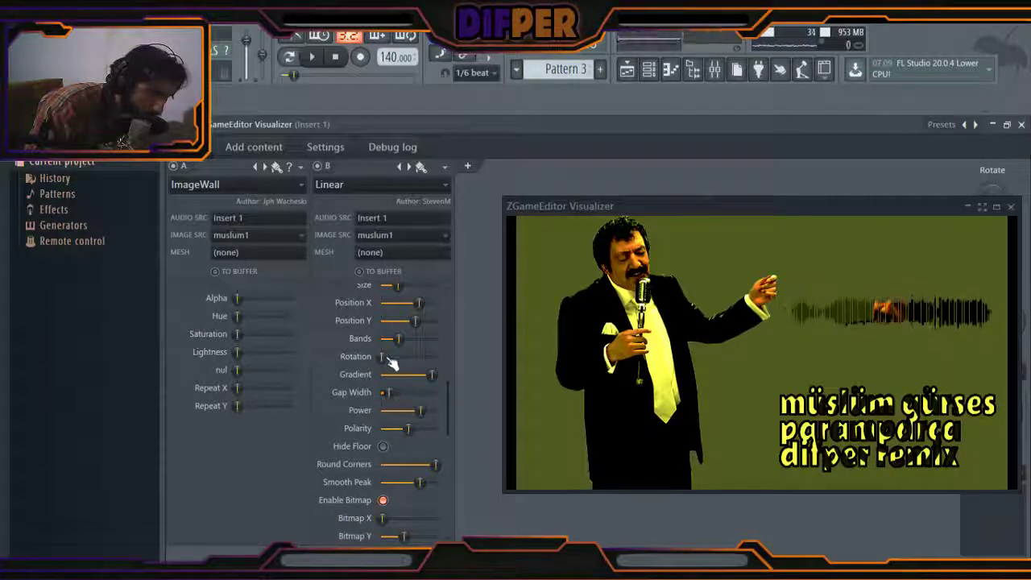
Adjust the Linear layer's Bands to slightly below the middle, comparing the bar spacing during playback
key("space")
mouse_move(400, 338)
left_mouse_down()
mouse_move(435, 338)
mouse_move(410, 338)
left_mouse_up()
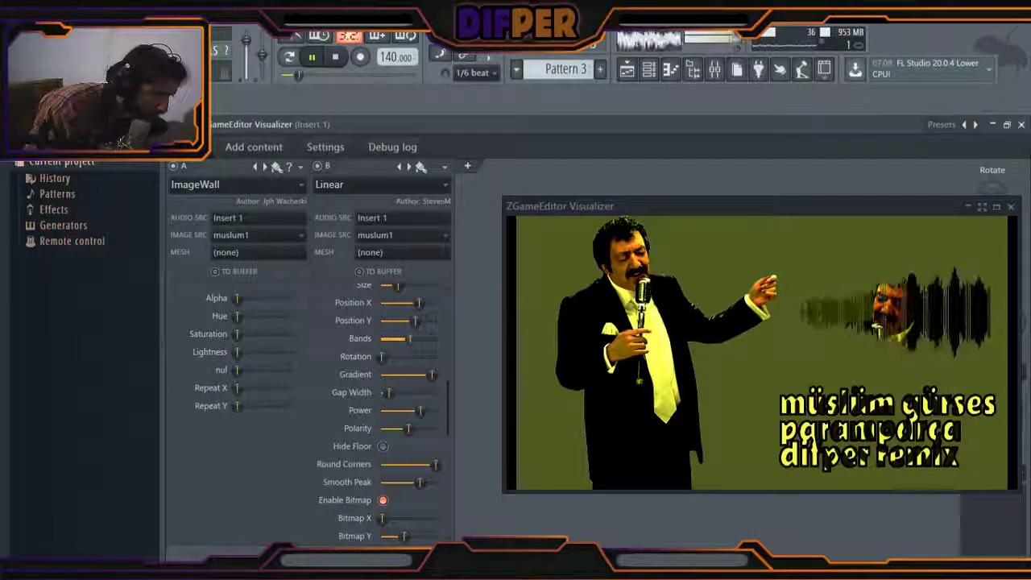
key("space")
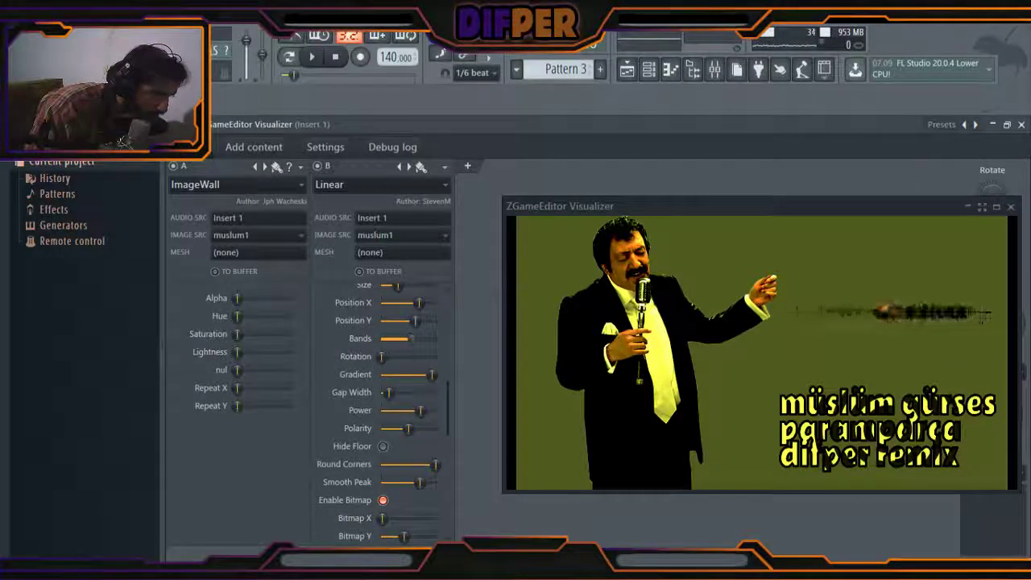
key("space")
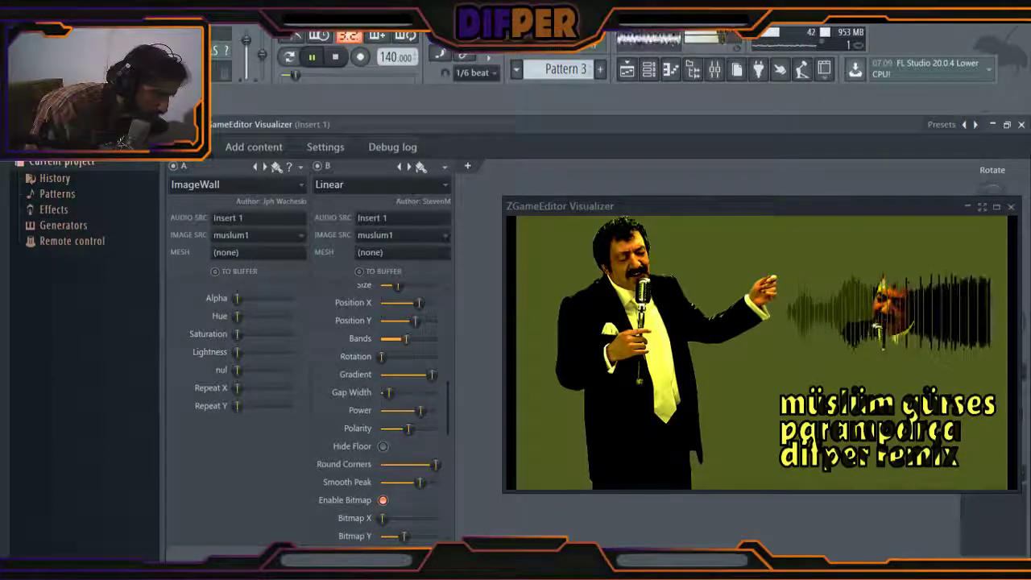
left_click_drag(409, 339, 405, 340)
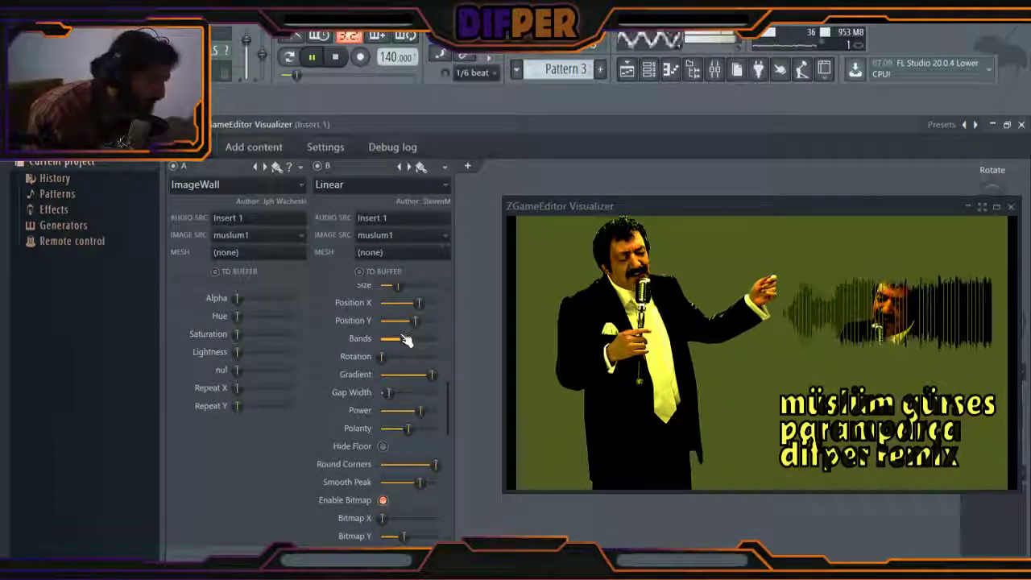
key("space")
Lower the Linear layer's Gradient to about 60 percent during playback, check the spectrum in full screen, and stop the song
scroll(444, 347, "up", 5)
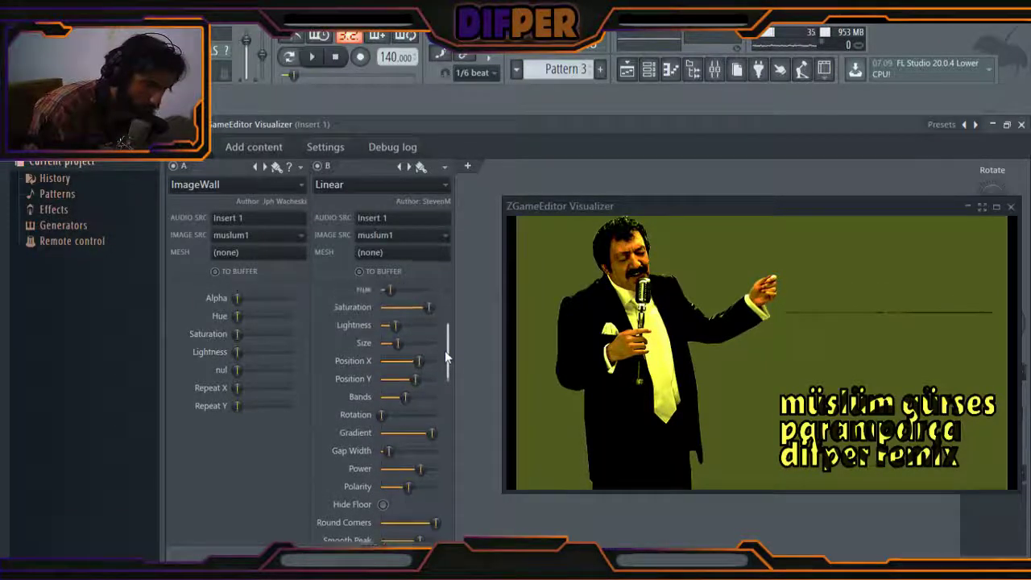
mouse_move(443, 328)
left_mouse_down()
mouse_move(444, 319)
mouse_move(444, 333)
left_mouse_up()
key("space")
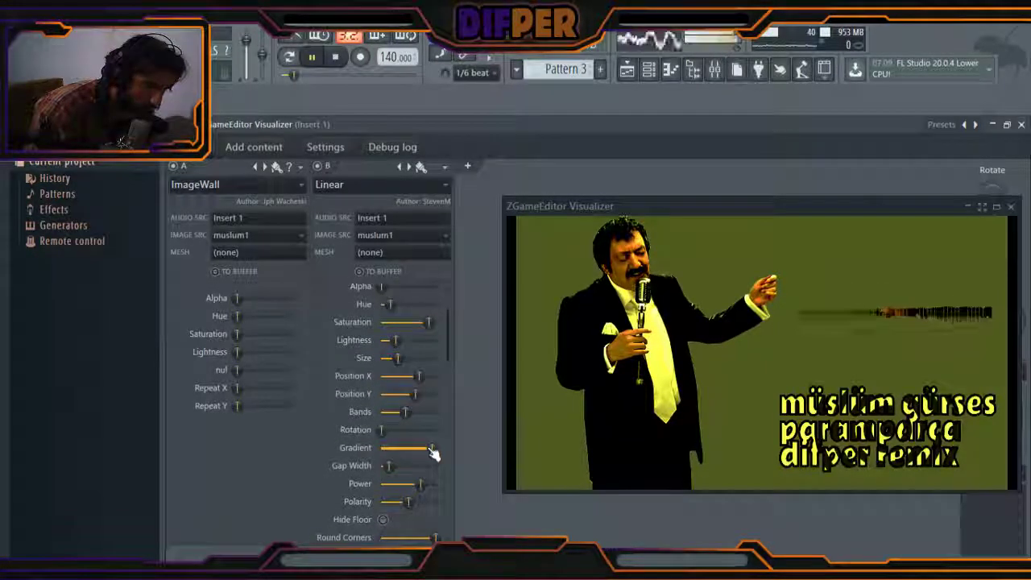
left_click_drag(433, 450, 415, 447)
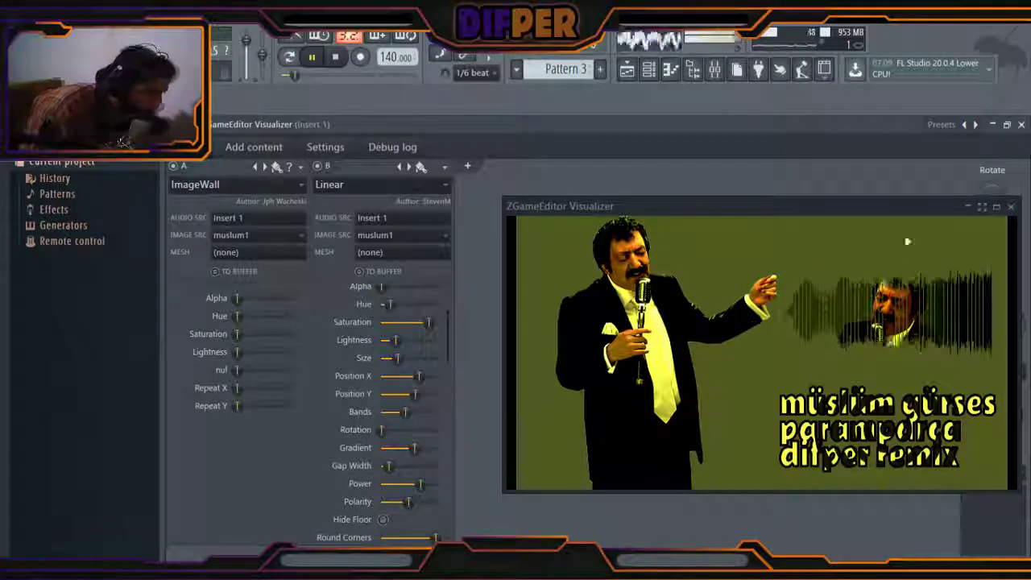
left_click(984, 207)
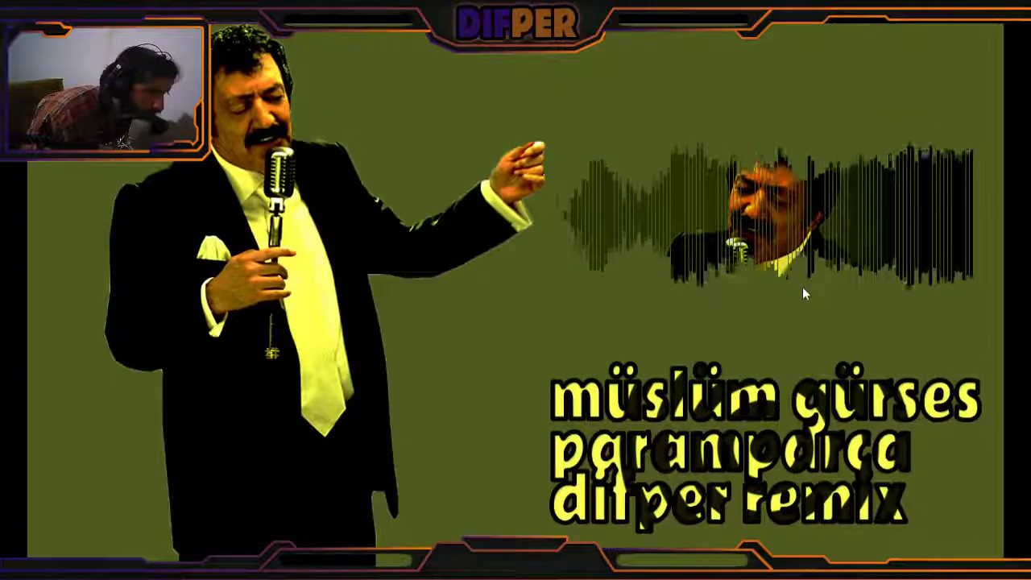
key("Escape")
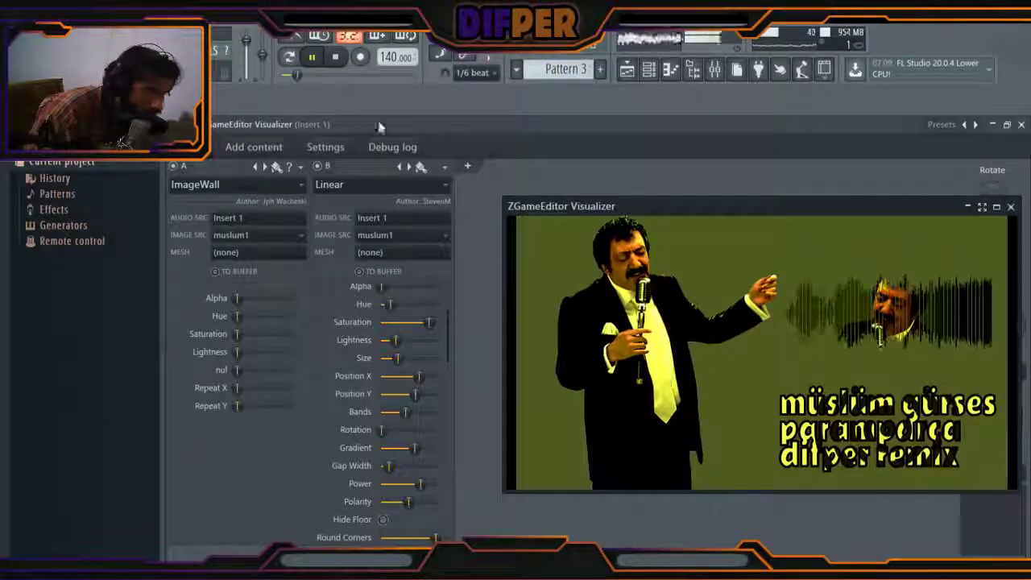
left_click(331, 56)
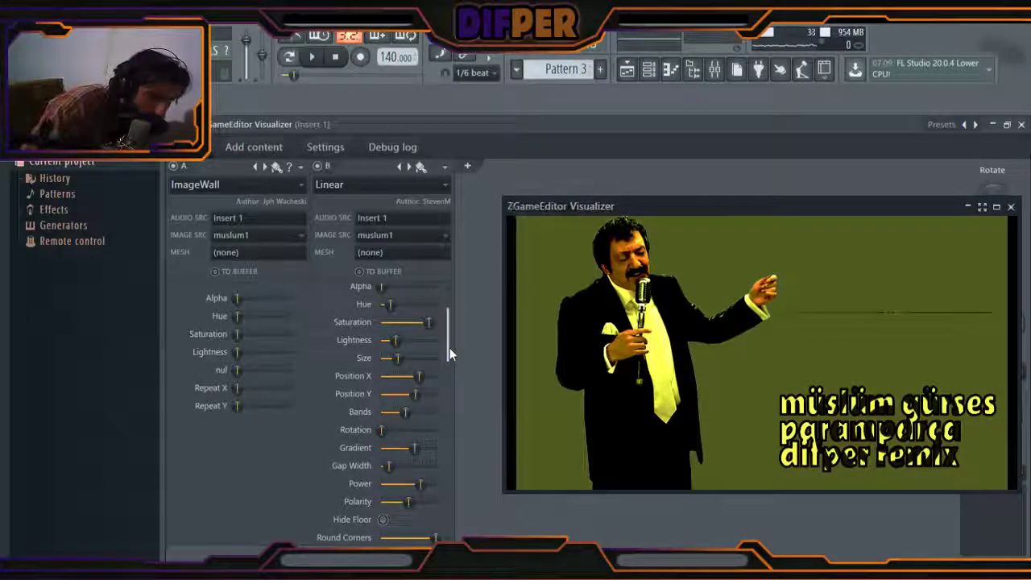
Try darkening the background by raising the ImageWall layer's Alpha to about a third and Lightness to about a quarter, checking in playback
left_click_drag(450, 348, 448, 334)
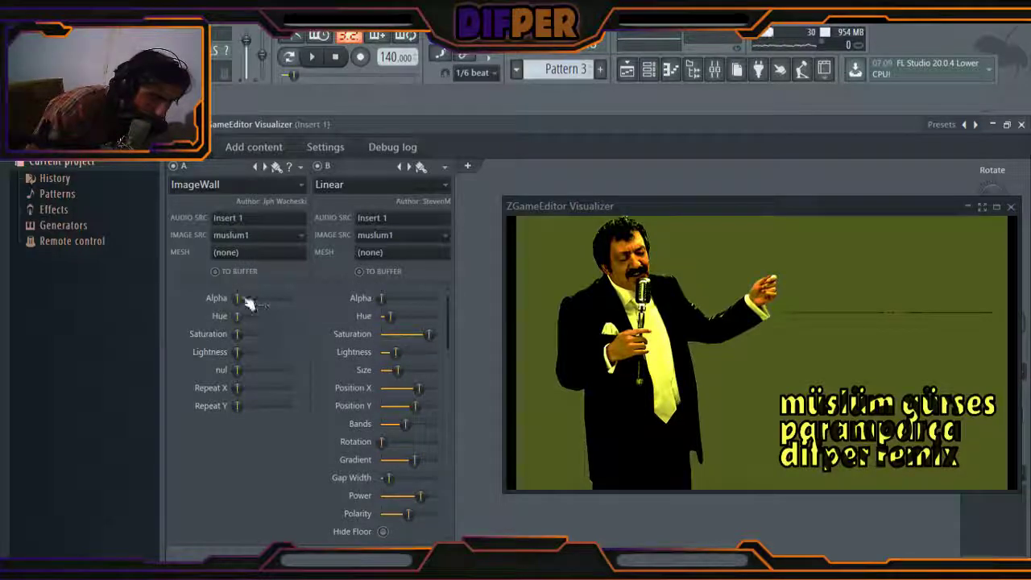
mouse_move(242, 298)
left_mouse_down()
mouse_move(259, 316)
mouse_move(238, 317)
left_mouse_up()
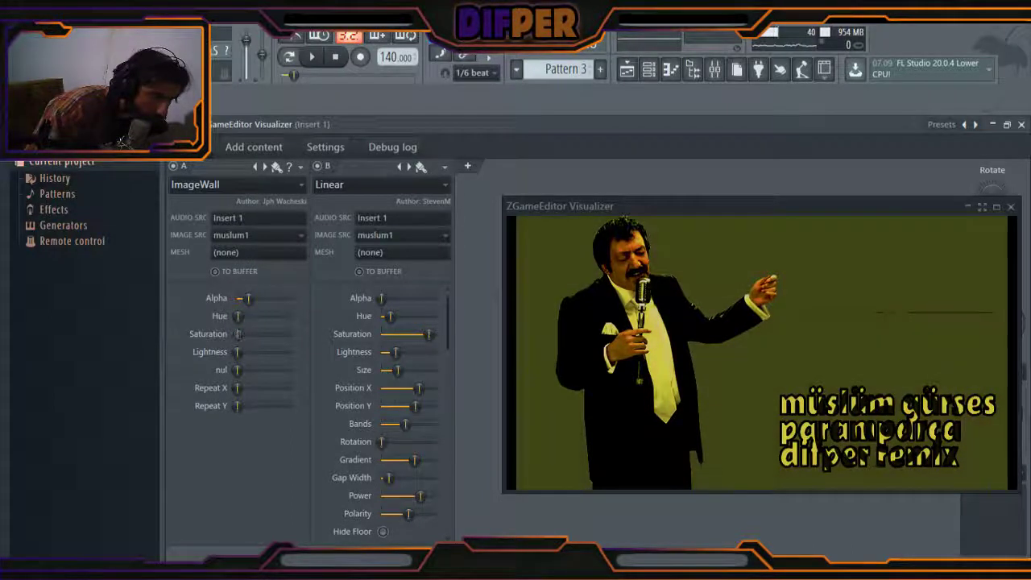
left_click_drag(245, 356, 251, 352)
left_click_drag(247, 298, 257, 298)
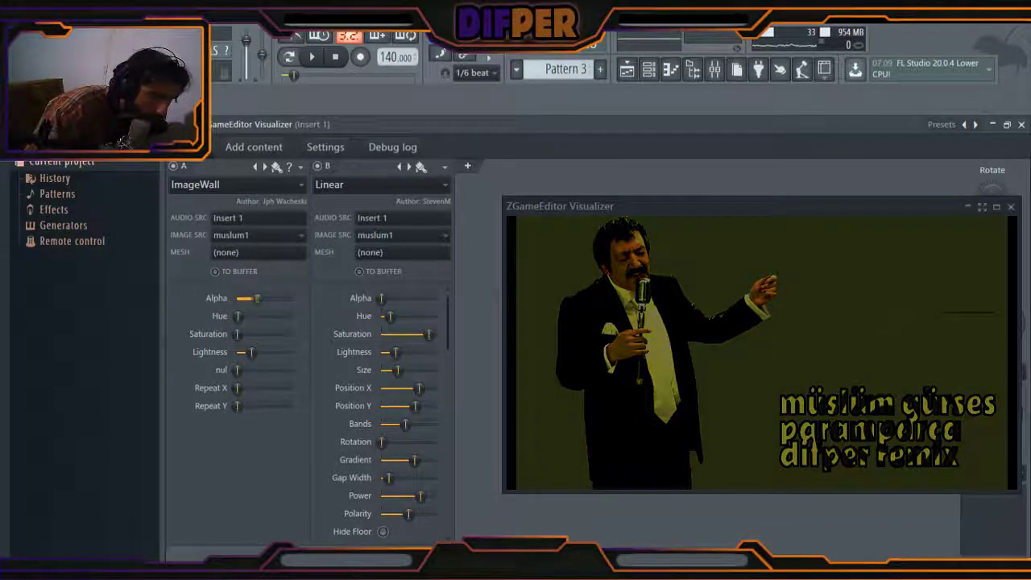
left_click(312, 56)
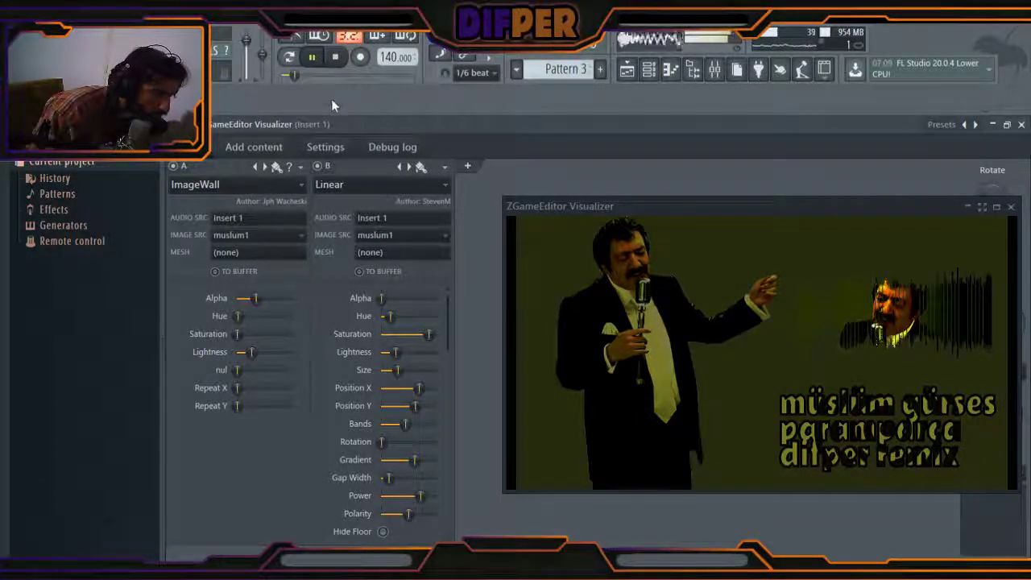
left_click(335, 56)
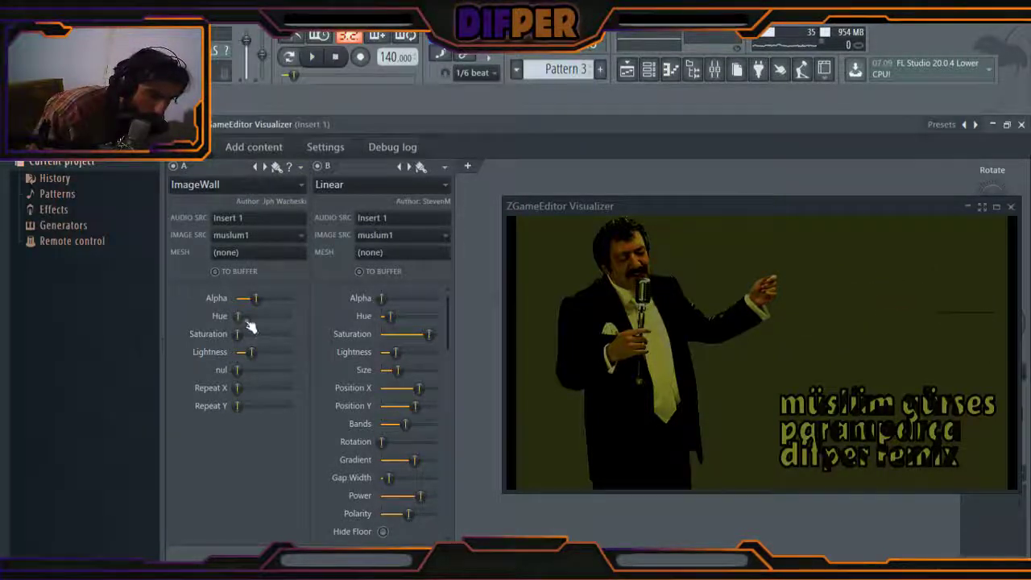
Try a much darker background with the ImageWall layer's Alpha at about three quarters and check it in playback
left_click_drag(255, 298, 278, 298)
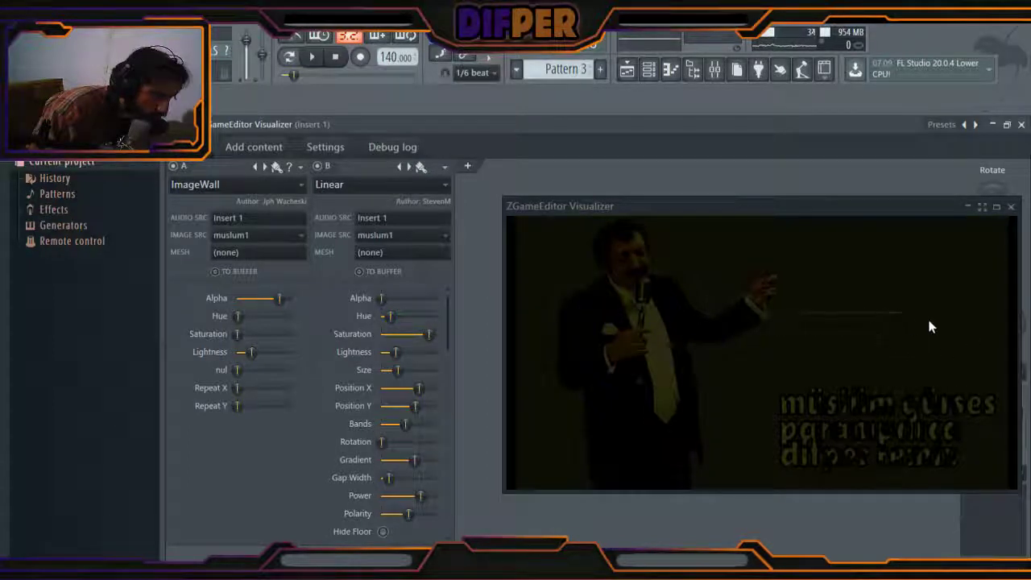
left_click(312, 57)
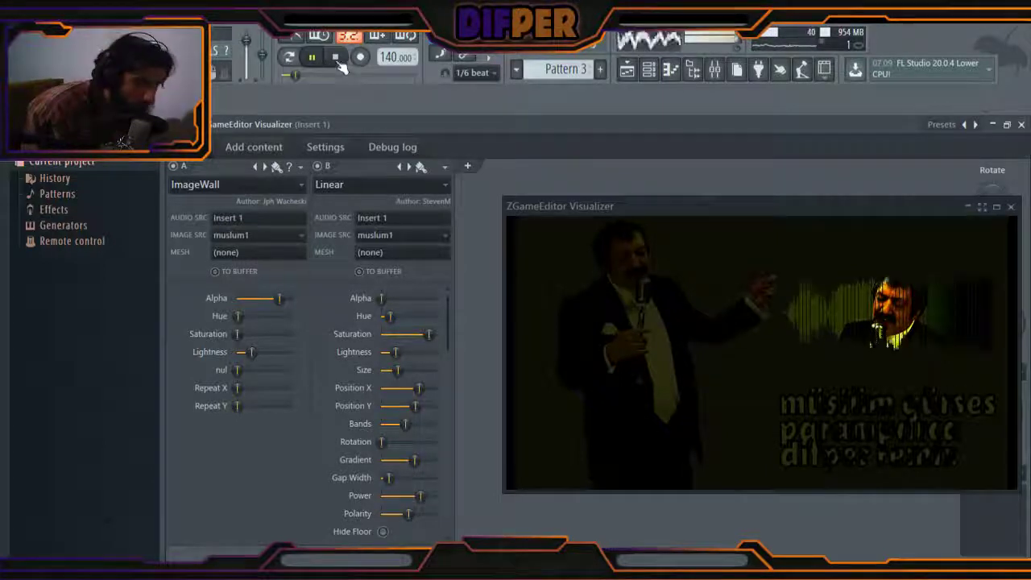
left_click(336, 58)
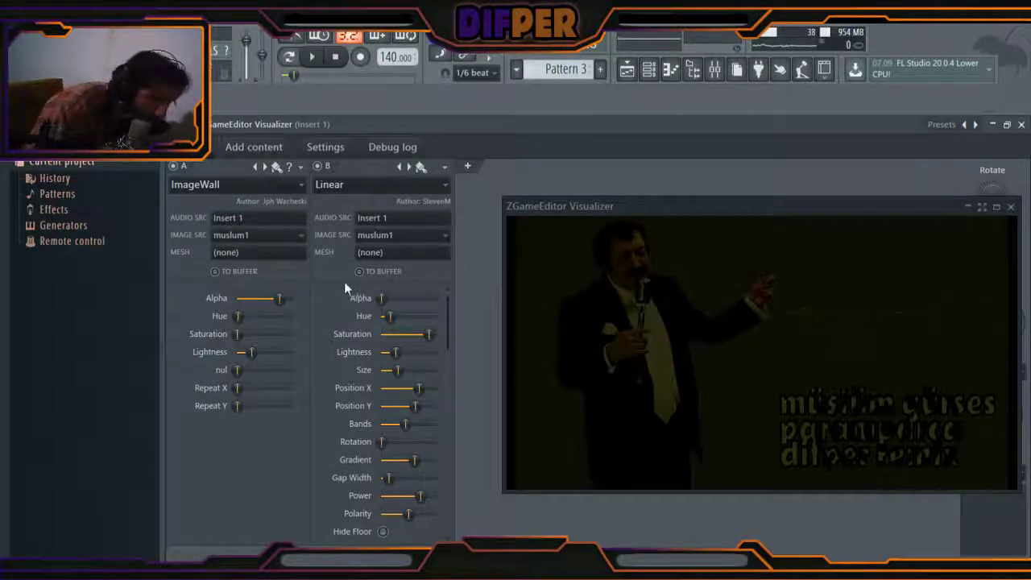
Return the ImageWall layer's Alpha and Lightness to zero
left_click_drag(281, 299, 269, 299)
left_click_drag(252, 352, 237, 352)
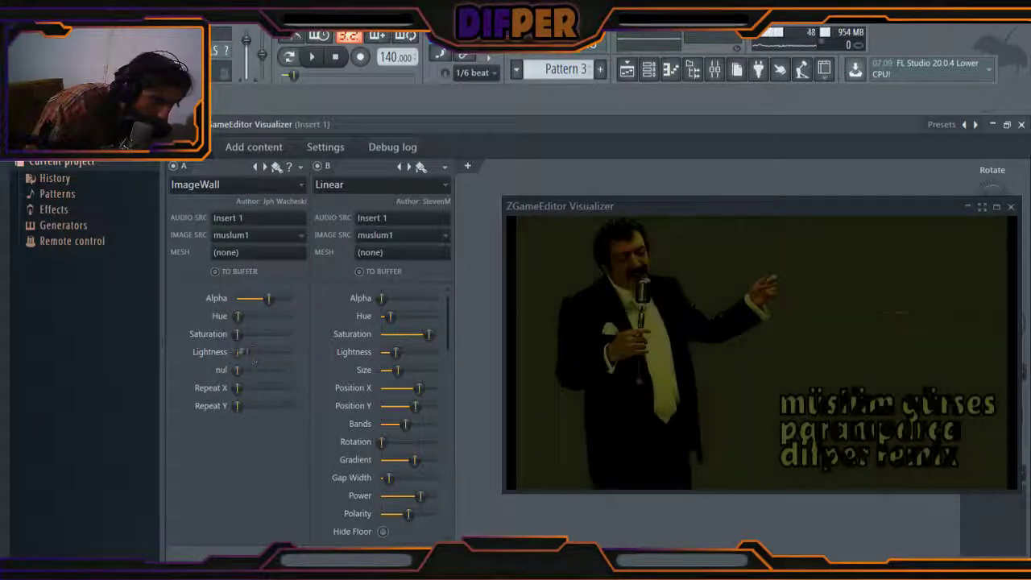
left_click_drag(295, 317, 237, 298)
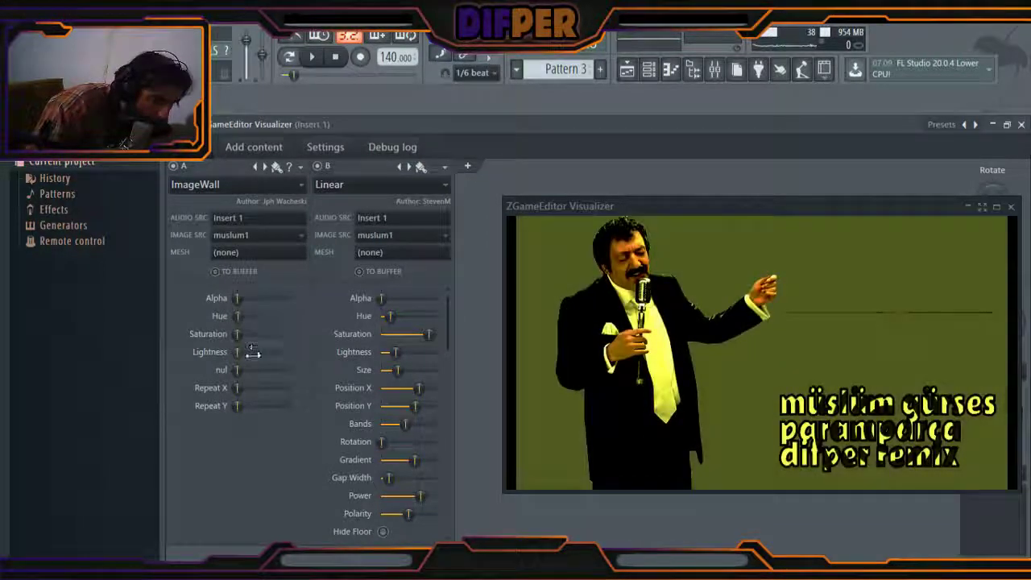
Darken the background by setting the ImageWall layer's Lightness to about 70 percent, trying a higher Alpha in playback before returning it to zero
left_click_drag(238, 353, 284, 355)
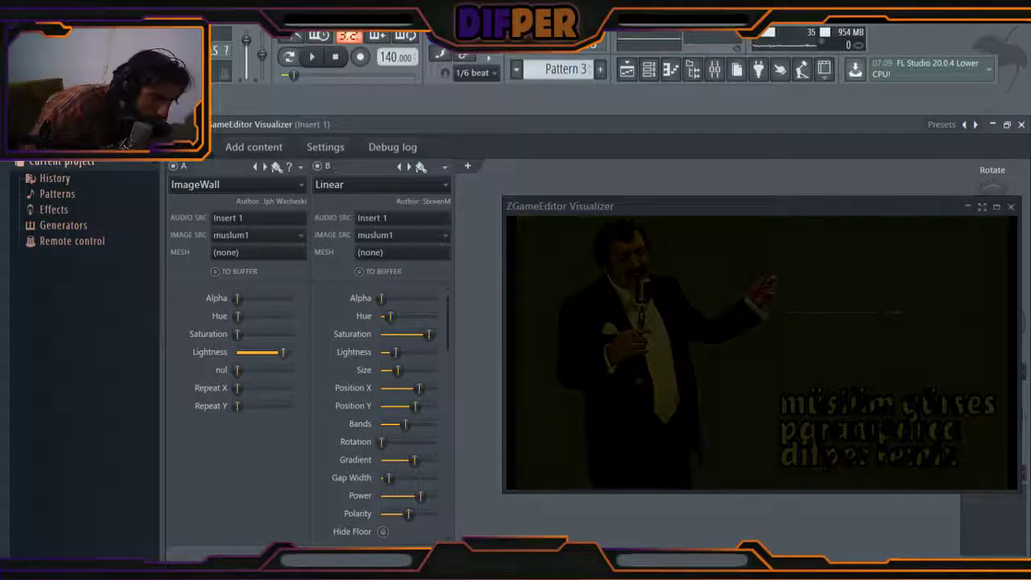
key("space")
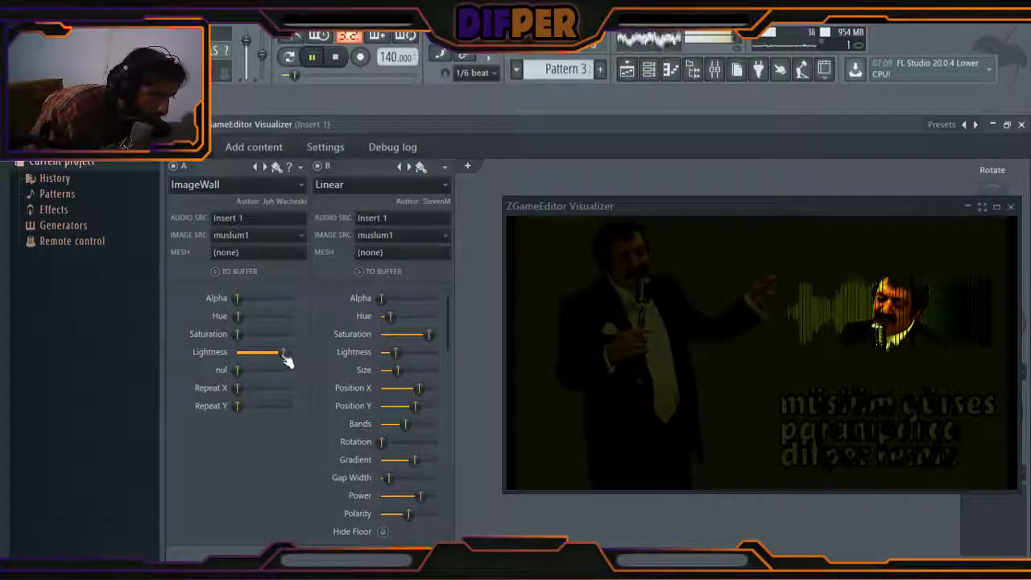
left_click_drag(240, 298, 269, 298)
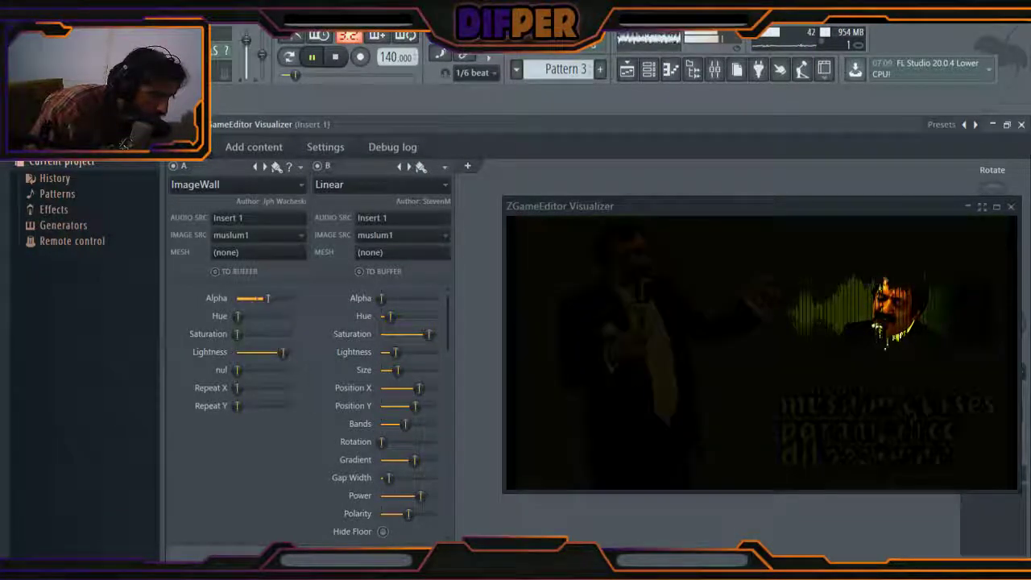
mouse_move(283, 354)
left_mouse_down()
mouse_move(238, 352)
mouse_move(276, 352)
left_mouse_up()
key("space")
left_click_drag(268, 298, 237, 298)
left_click_drag(277, 352, 276, 352)
Enlarge the visualizer preview during playback to examine the spectrum against the darkened background, restore its size, and stop the song
double_click(707, 203)
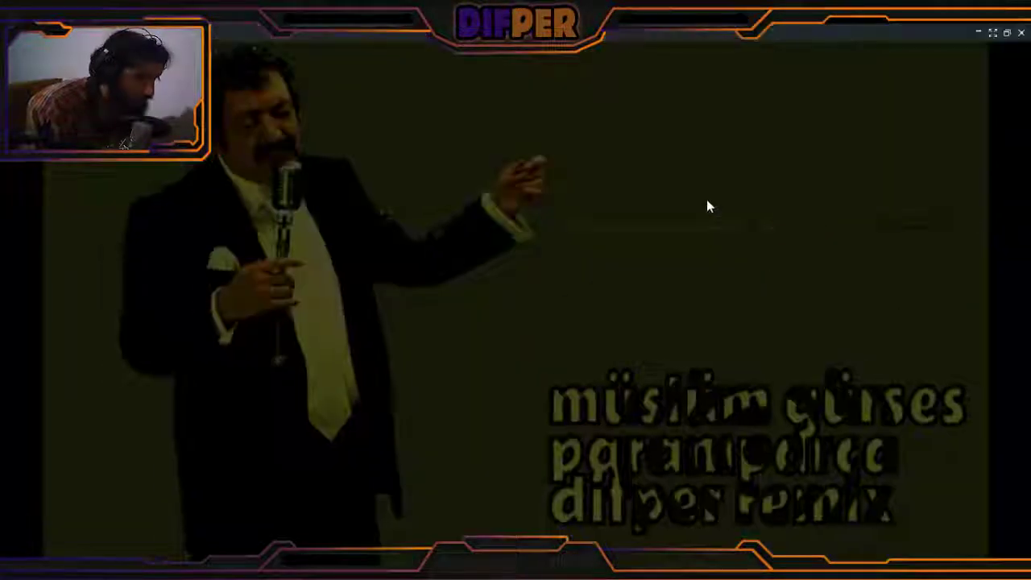
left_click(1007, 33)
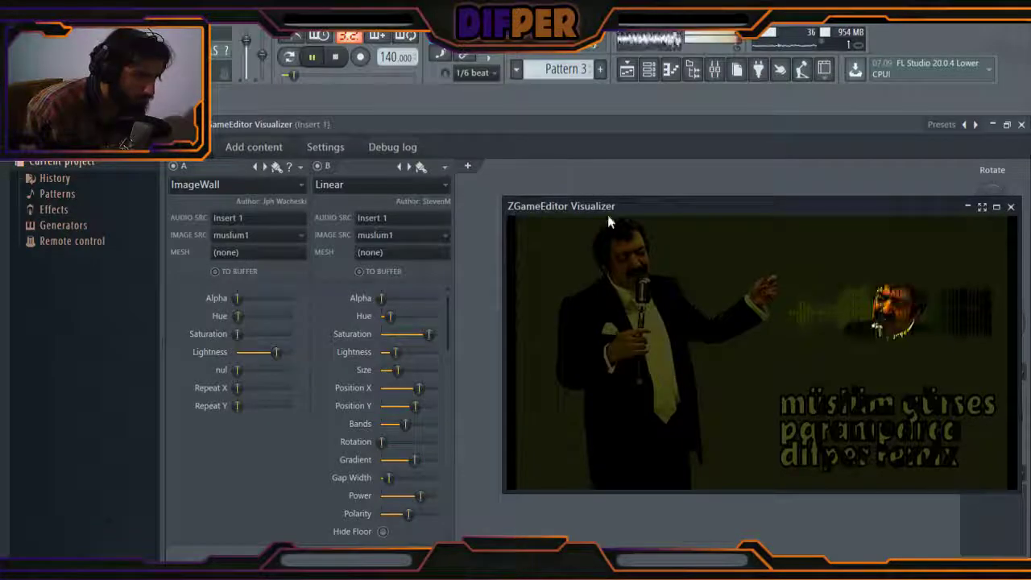
double_click(607, 210)
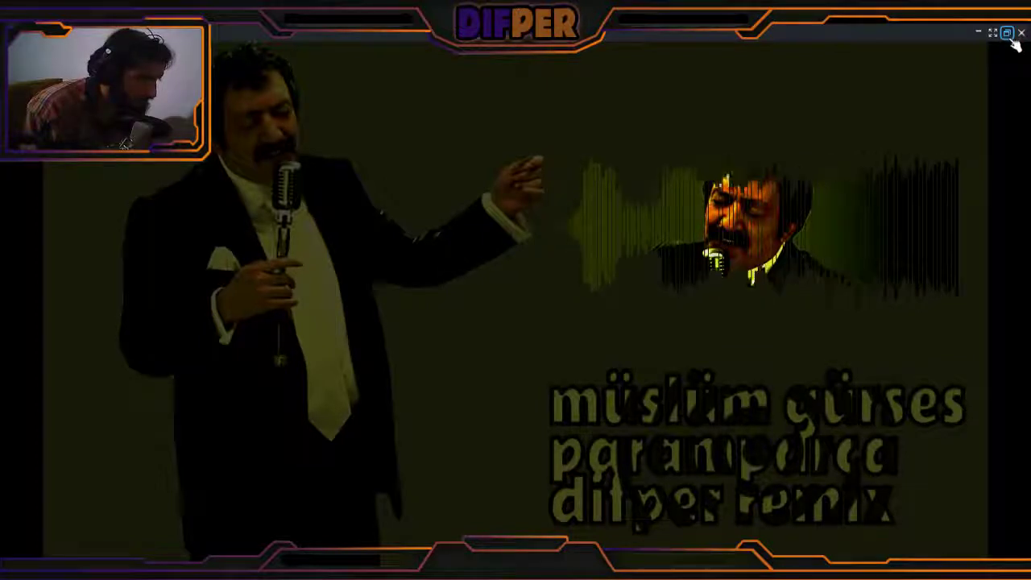
left_click(1007, 33)
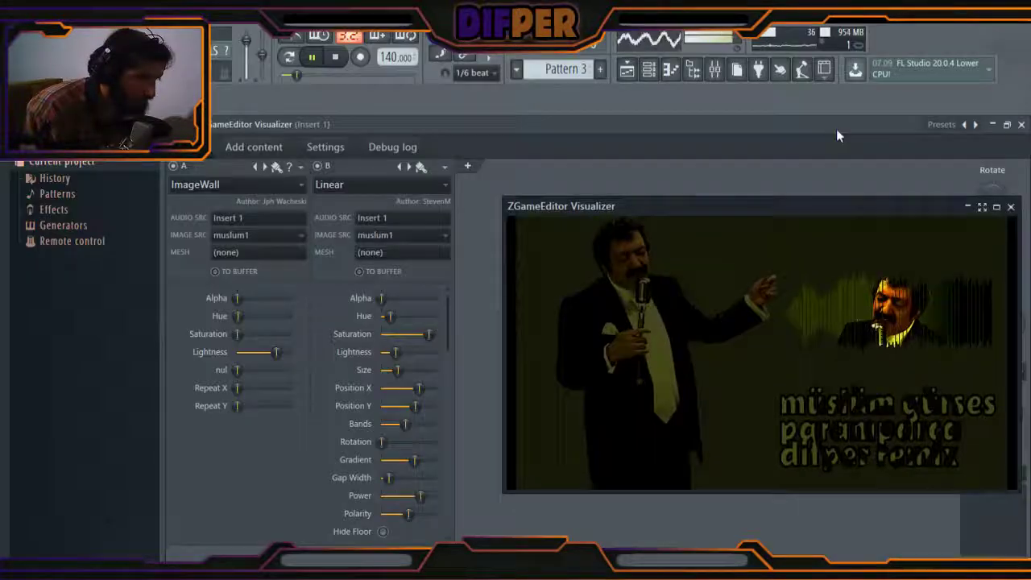
left_click(335, 58)
left_click_drag(752, 211, 713, 208)
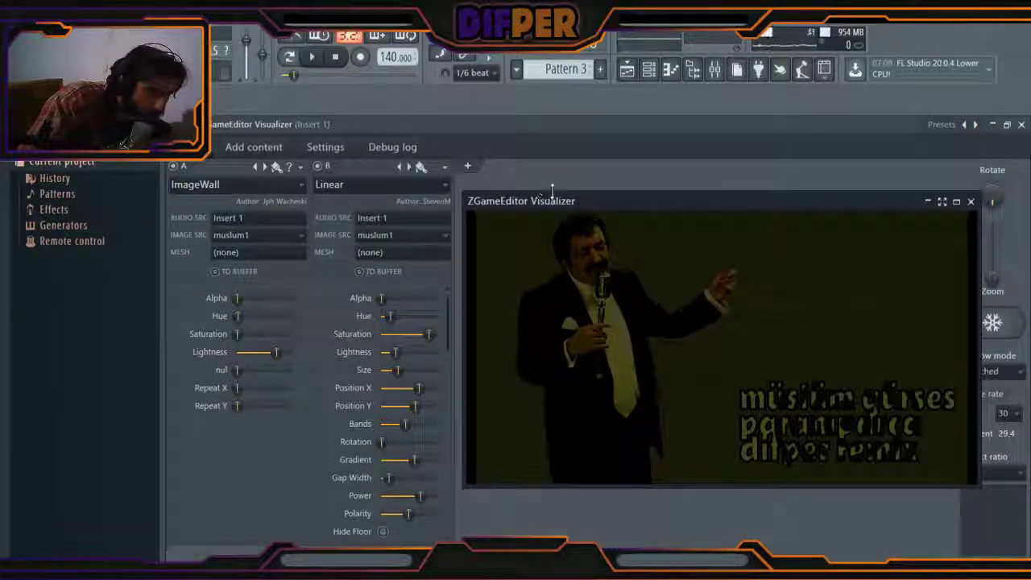
left_click_drag(570, 201, 534, 197)
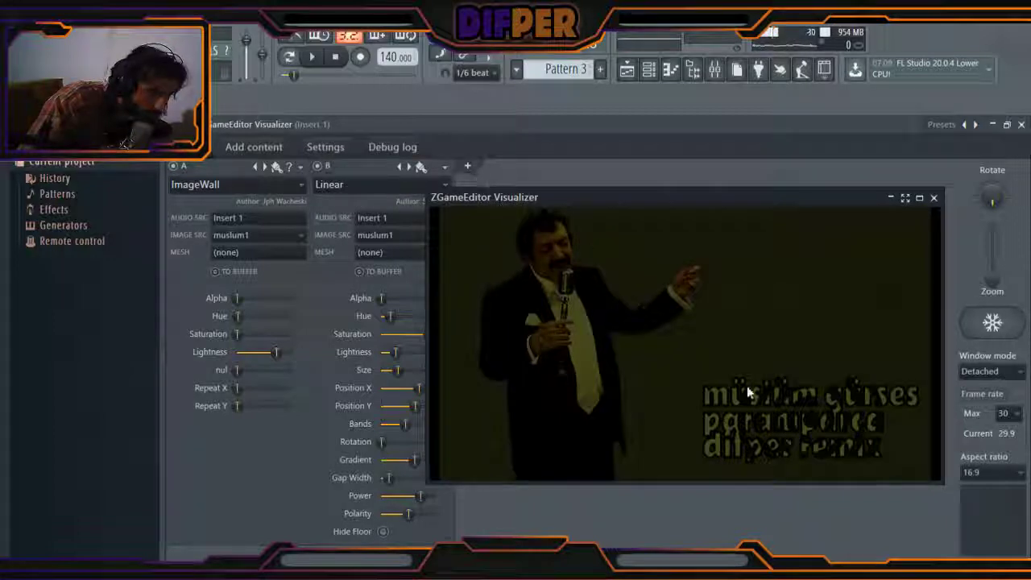
left_click(256, 153)
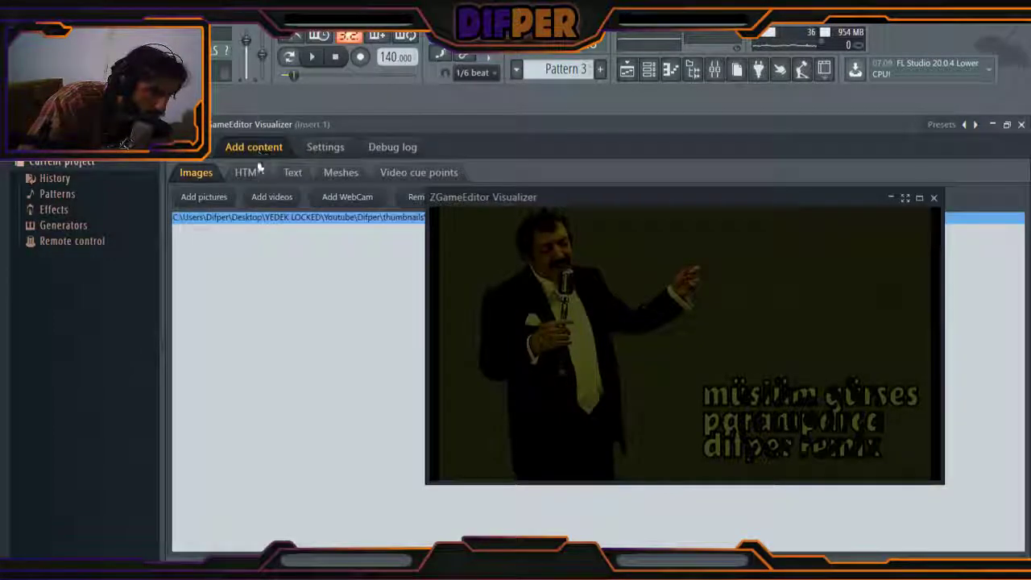
left_click(293, 173)
left_click(195, 149)
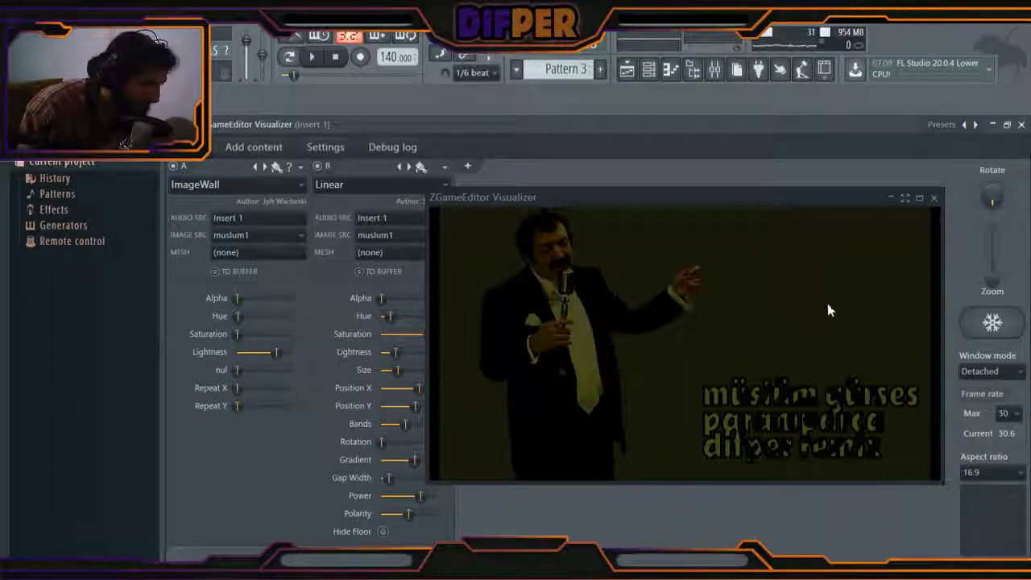
left_click(326, 148)
left_click(266, 150)
left_click(266, 149)
Add a Blur postprocess effect as layer C and position the preview so the layer's settings are accessible
left_click_drag(453, 203, 633, 198)
left_click(472, 167)
left_click(541, 181)
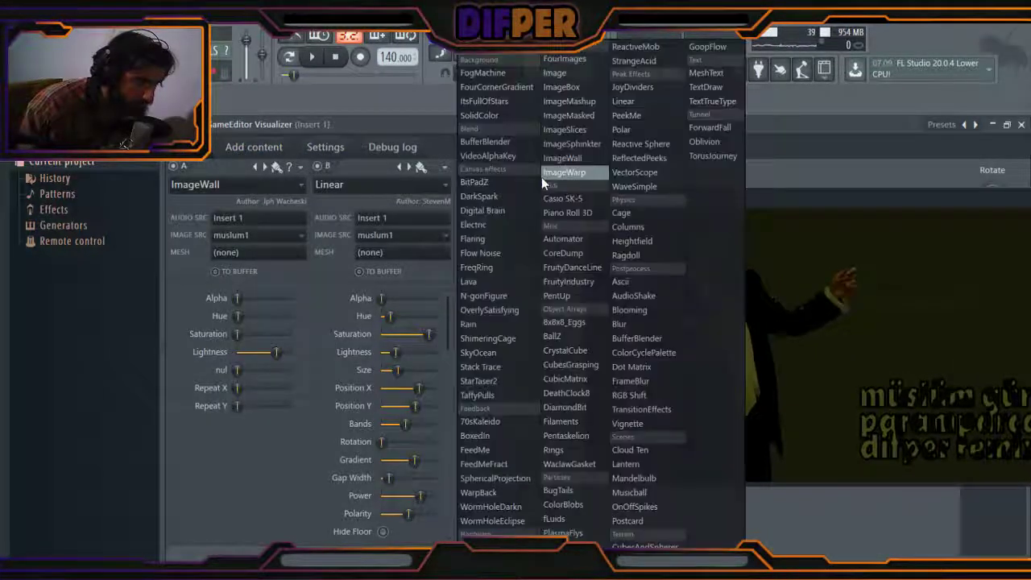
left_click(636, 324)
left_click_drag(647, 203, 392, 196)
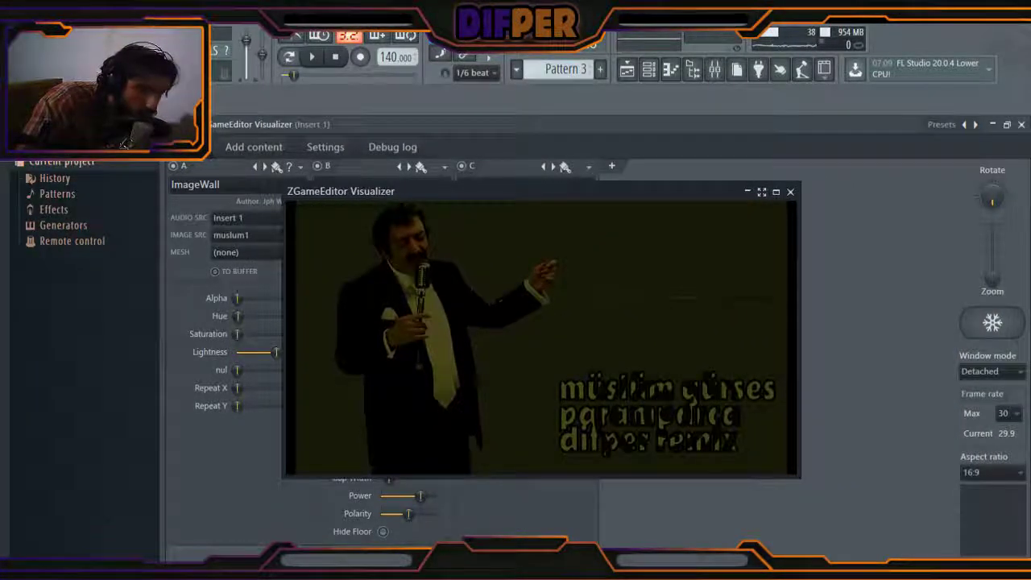
key("alt+f")
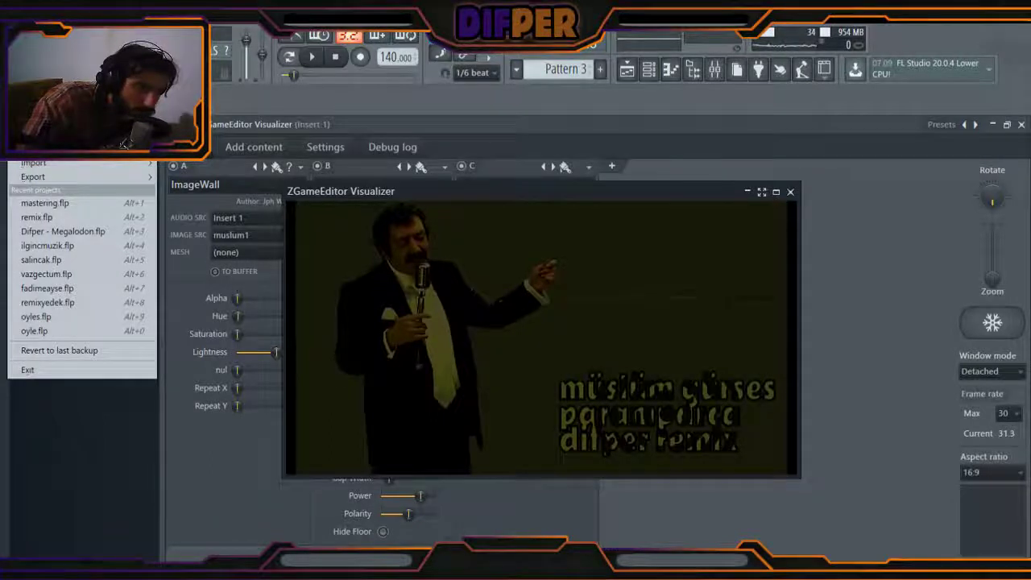
key("Escape")
left_click_drag(446, 195, 730, 222)
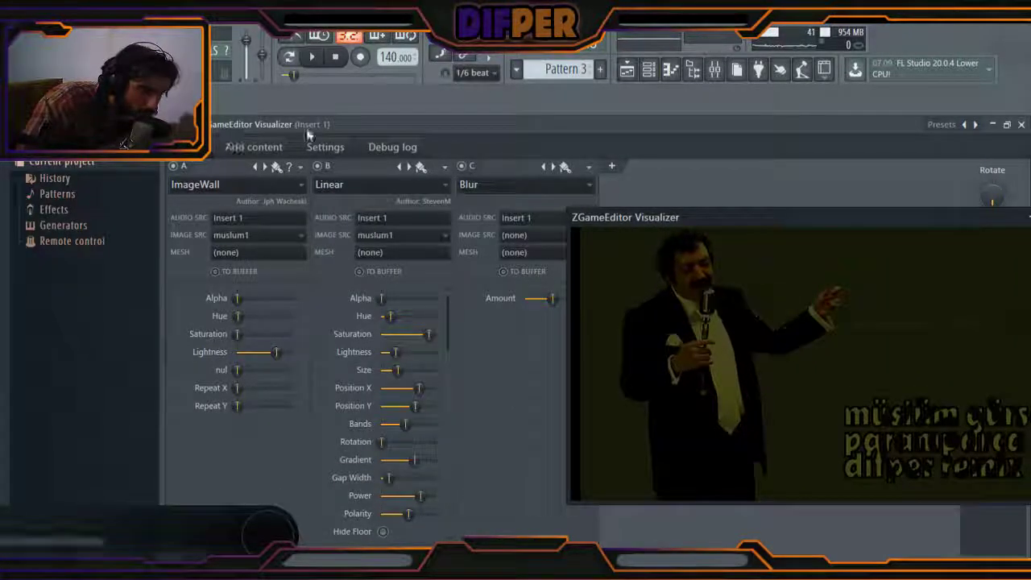
Compare a high Blur Amount with zero during playback, moving the preview clear of the slider, and leave it at zero
left_click(312, 58)
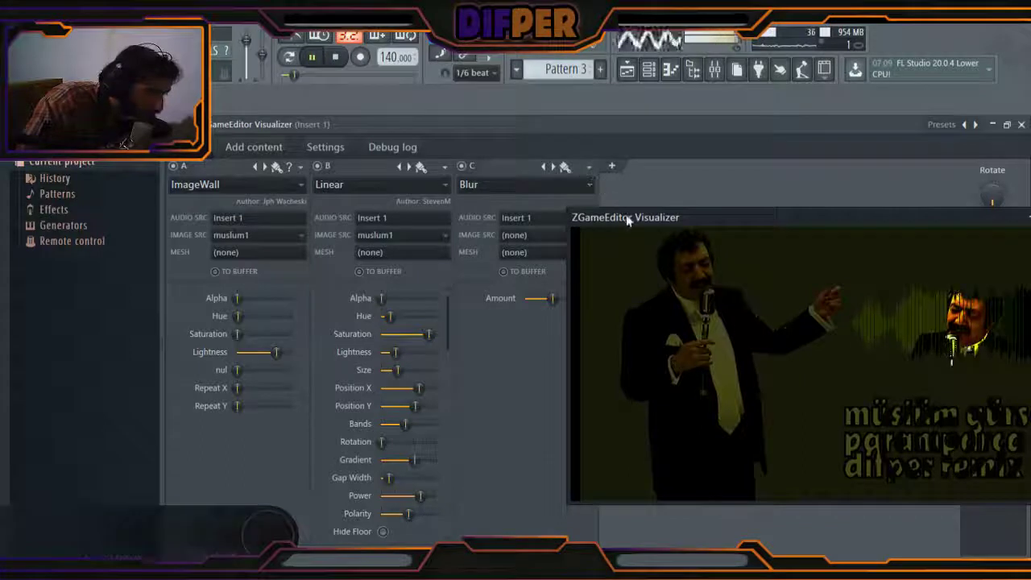
left_click_drag(575, 217, 544, 218)
key("space")
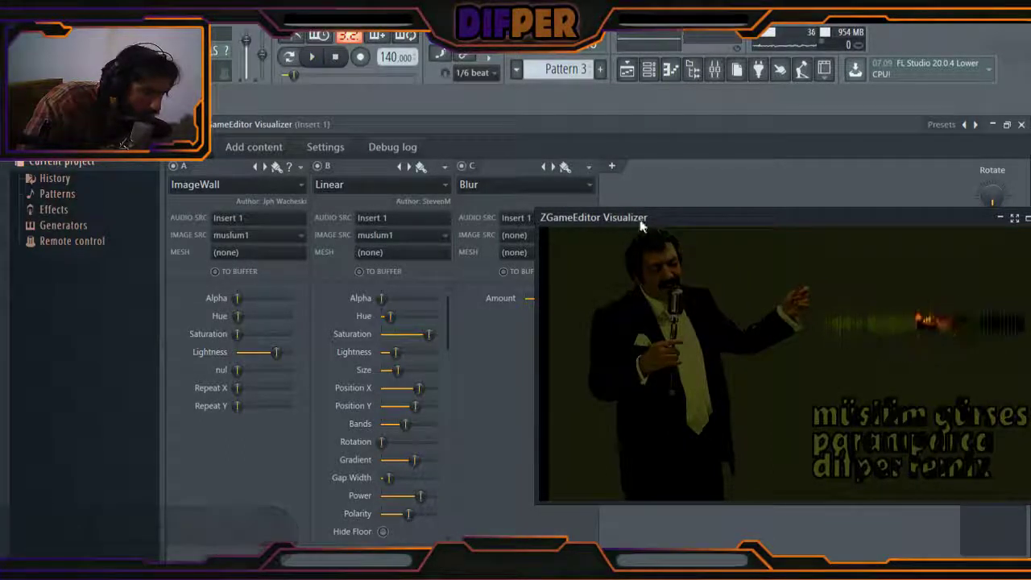
left_click_drag(644, 223, 681, 223)
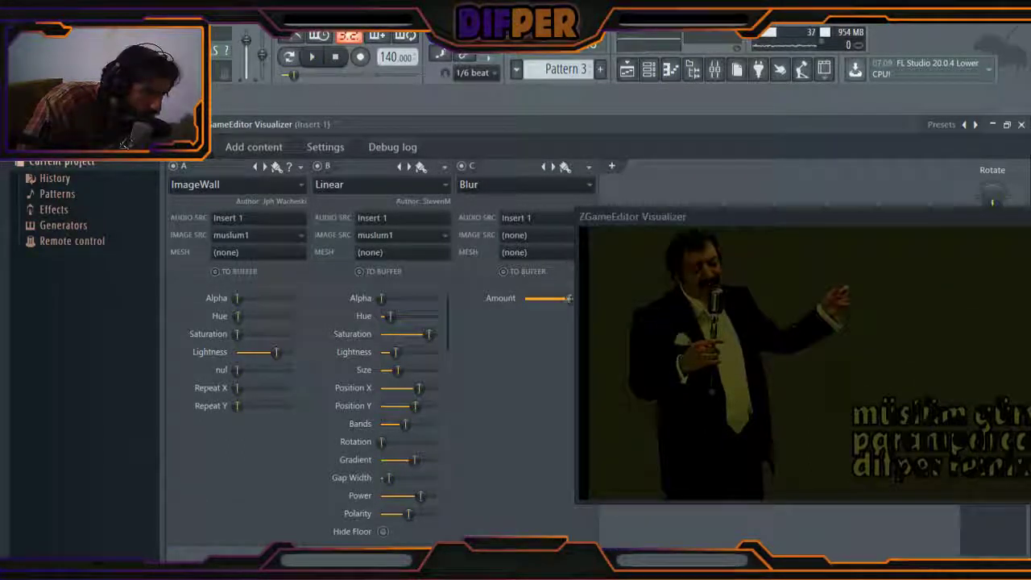
left_click(313, 58)
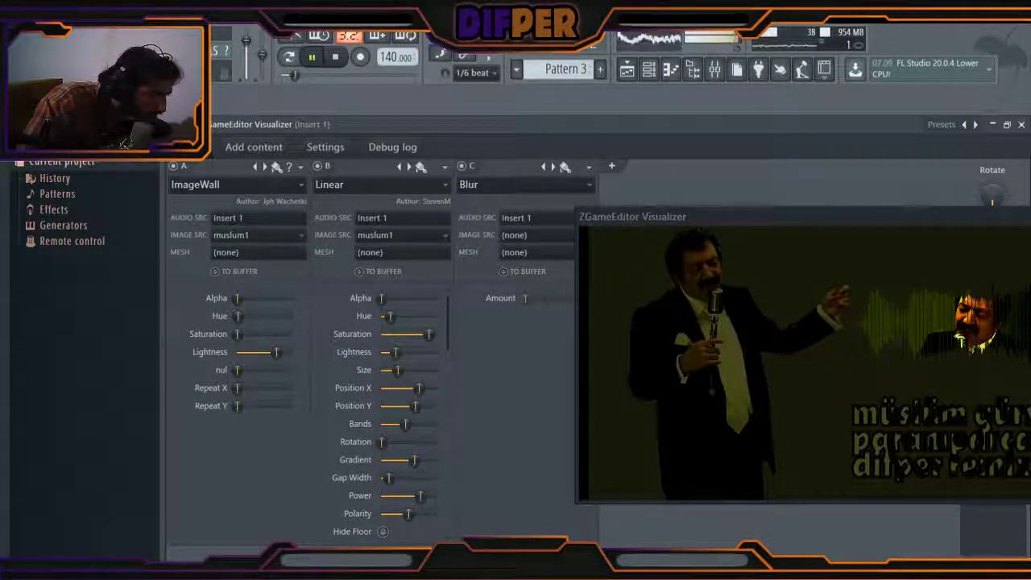
Stop the song, move the Blur layer between ImageWall and Linear, and try a lower Blur Amount during playback
left_click(337, 60)
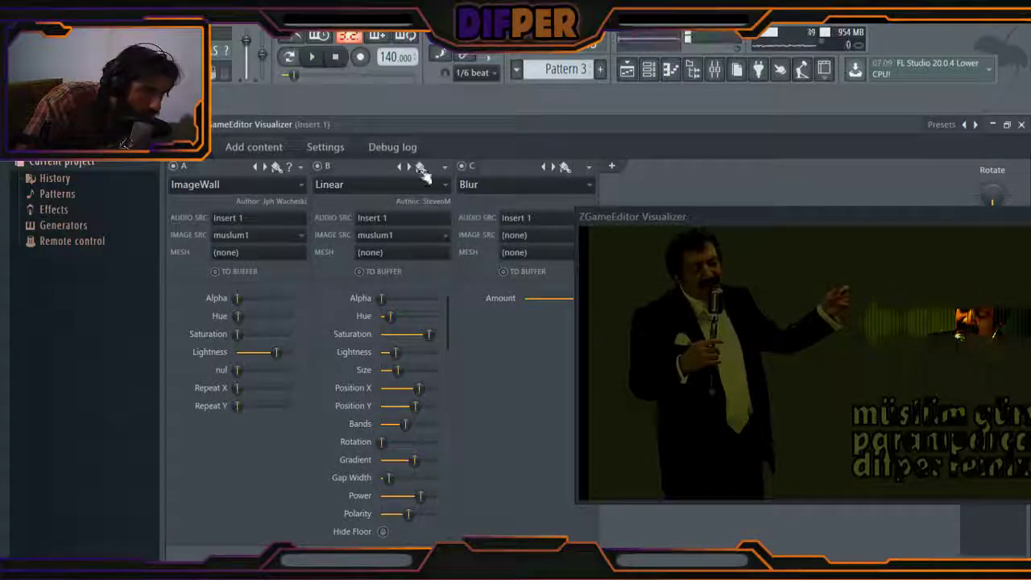
left_click(594, 169)
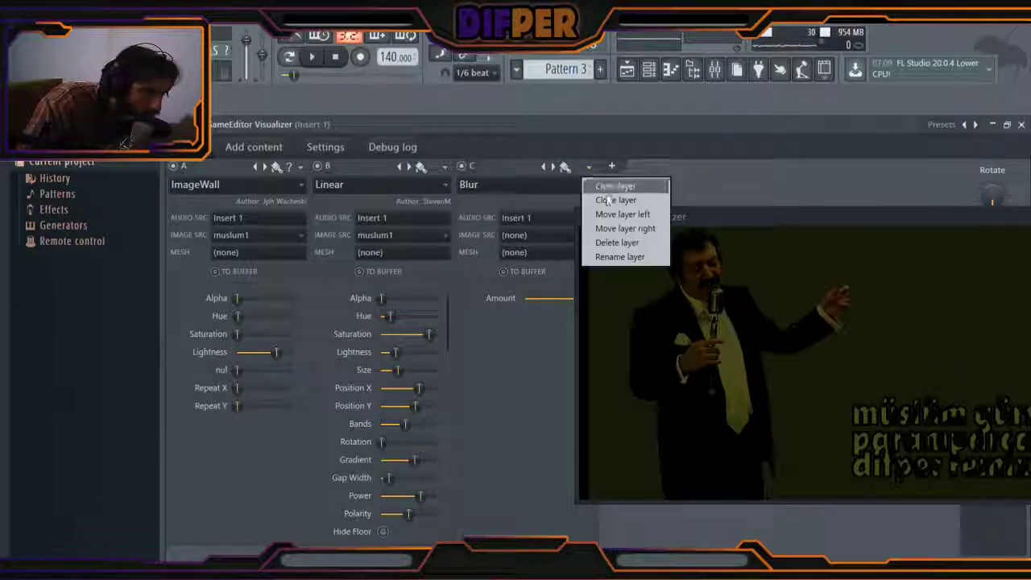
left_click(617, 214)
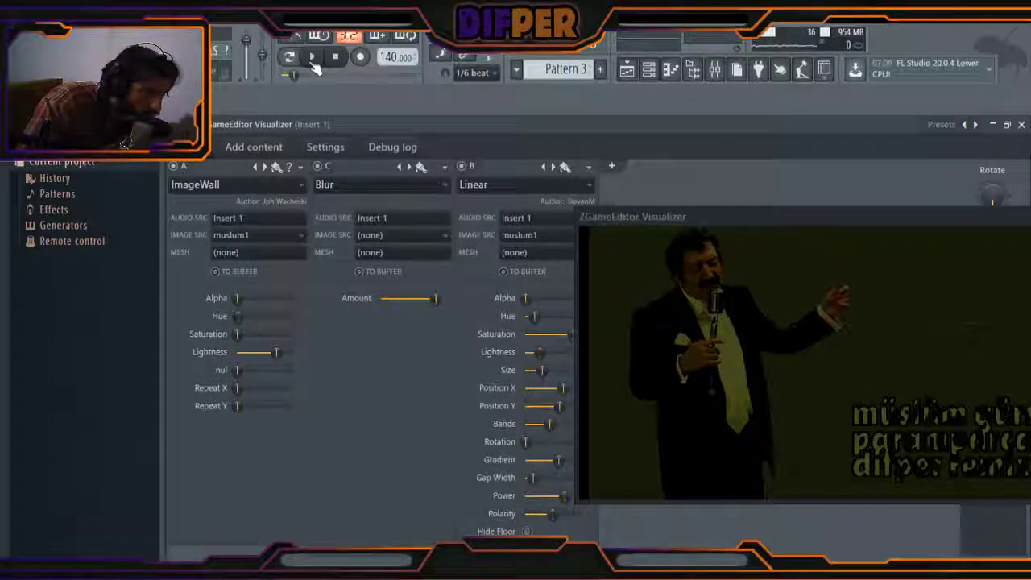
key("space")
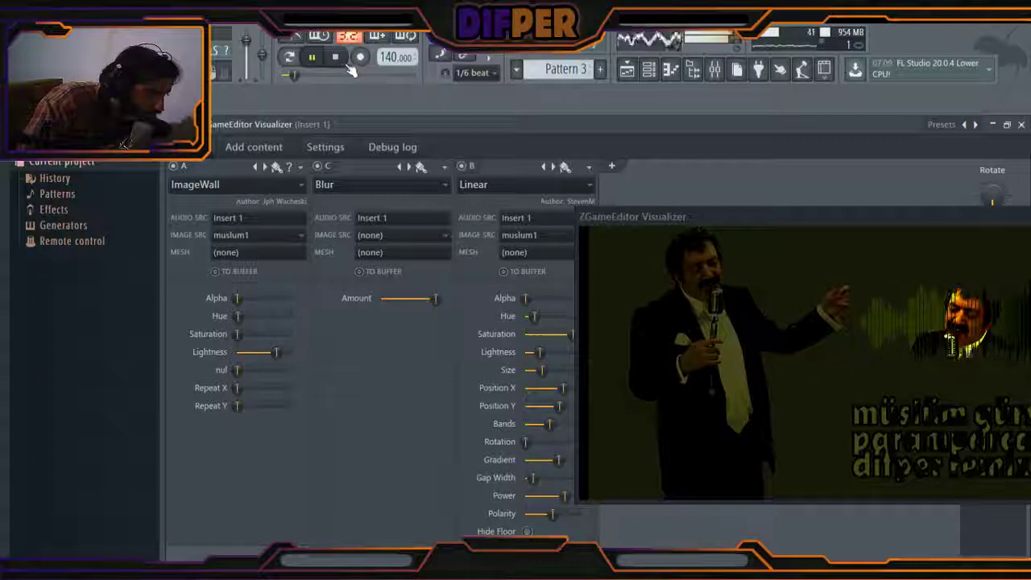
left_click_drag(435, 299, 429, 300)
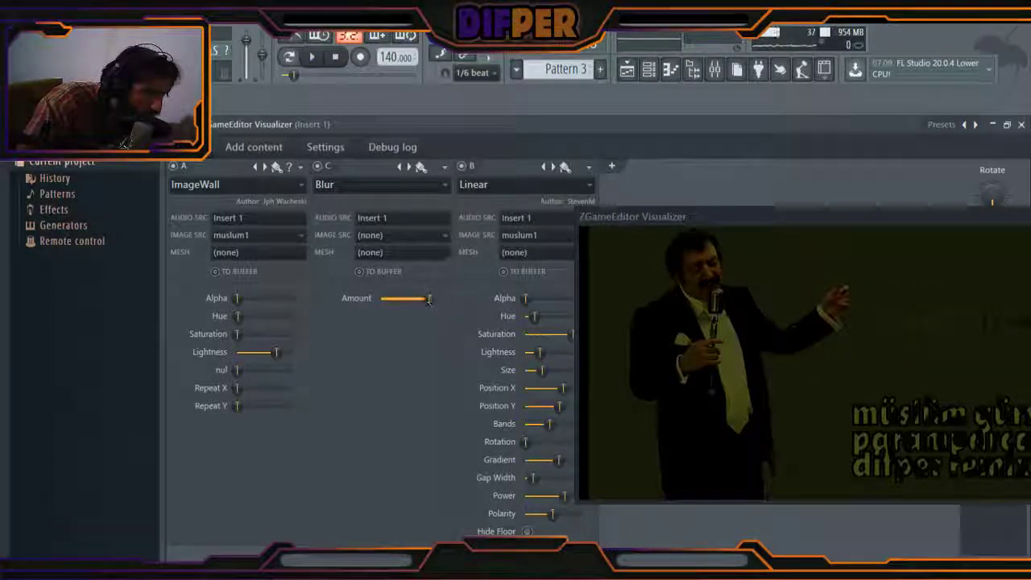
Assign muslum1 as the Blur layer's image source and play the song briefly to check the effect
left_click(390, 232)
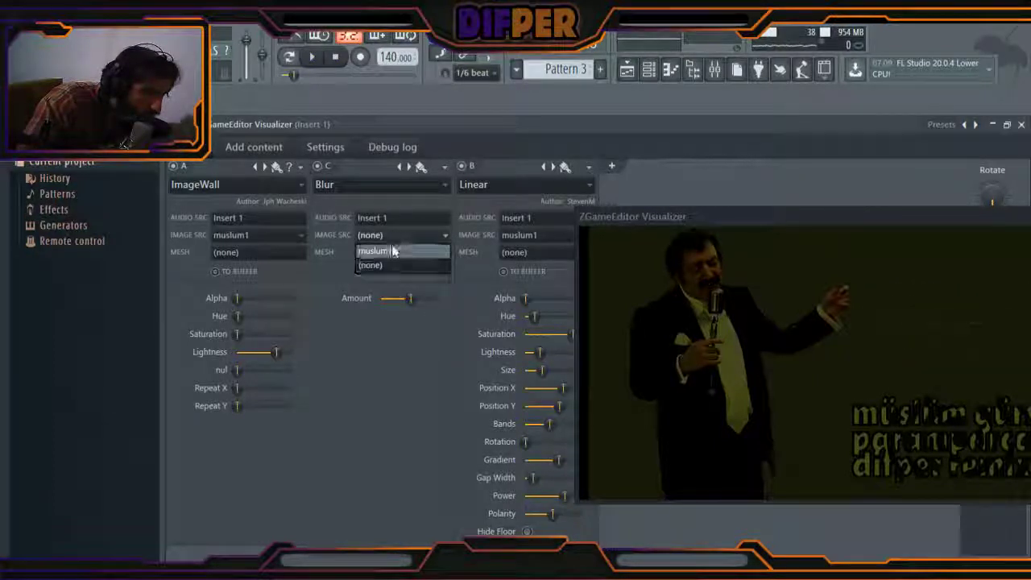
left_click(379, 252)
left_click(317, 56)
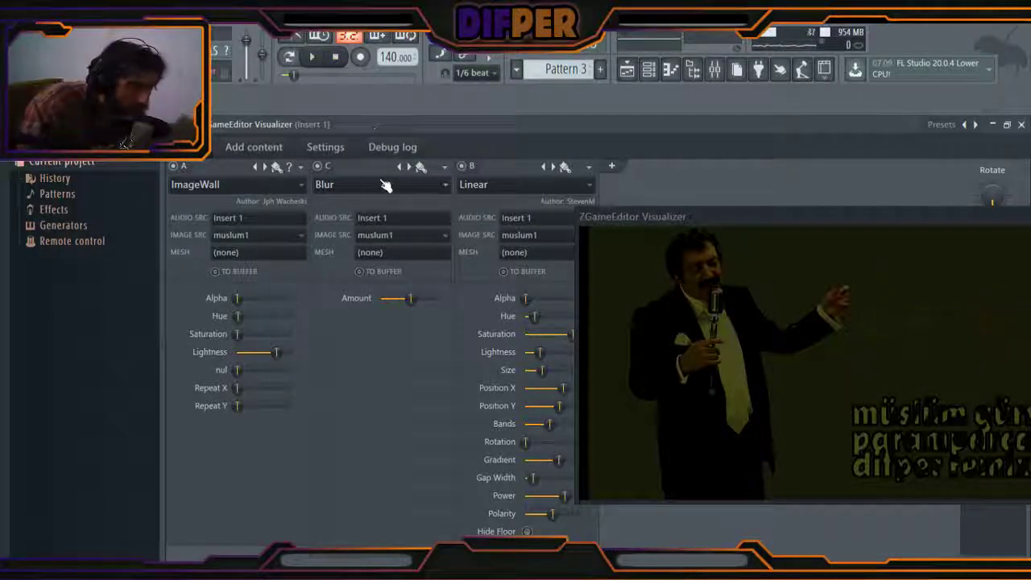
Replace layer C's Blur effect with the RGB Shift postprocess effect and move the layer after Linear
left_click(383, 184)
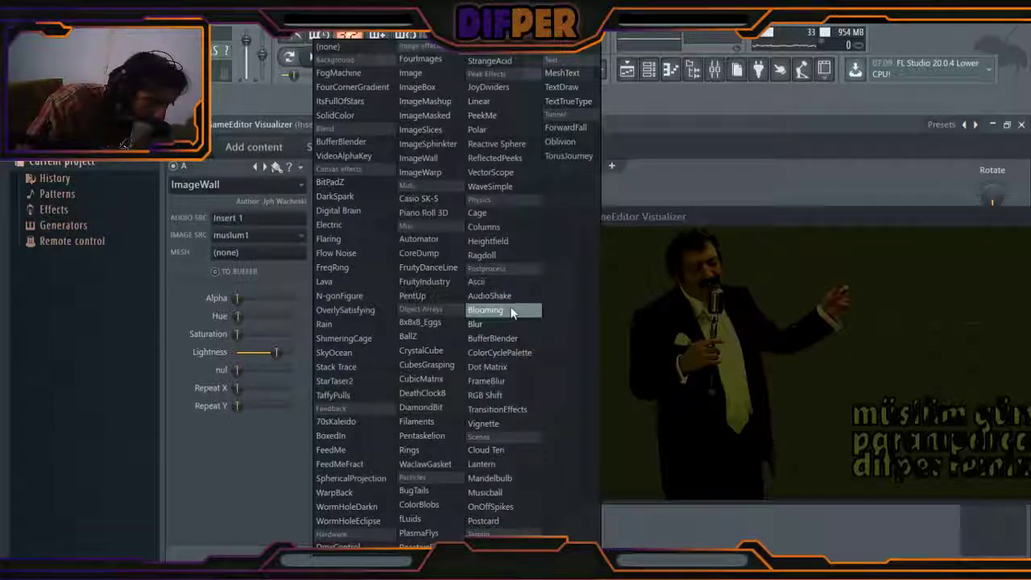
left_click(499, 393)
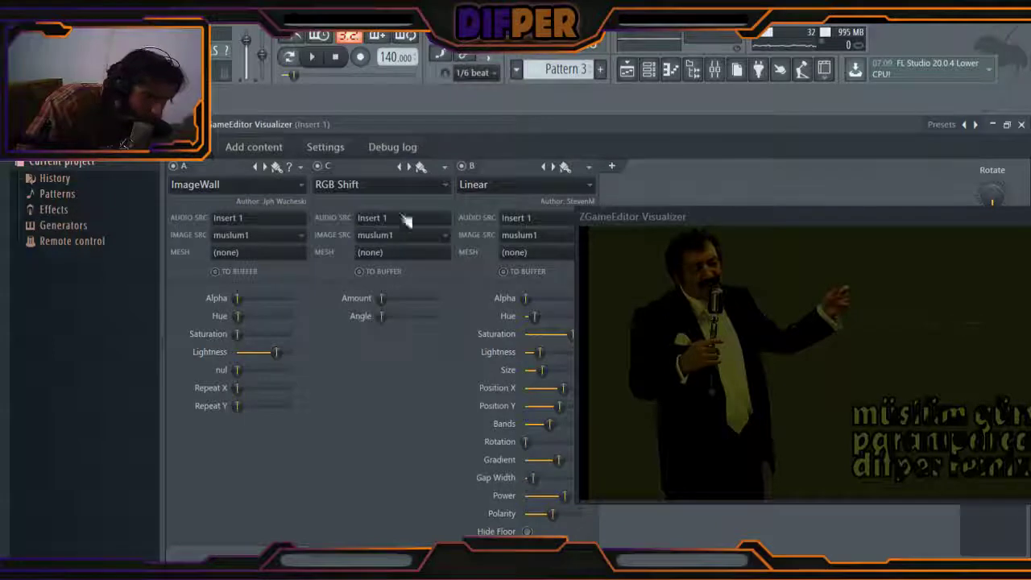
mouse_move(382, 298)
left_mouse_down()
mouse_move(393, 298)
mouse_move(383, 298)
left_mouse_up()
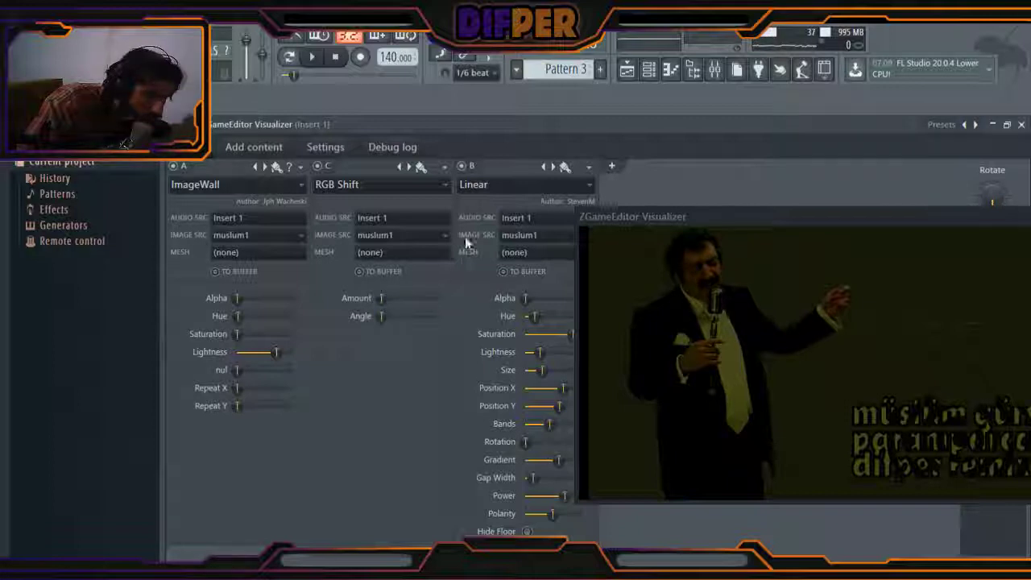
left_click(447, 169)
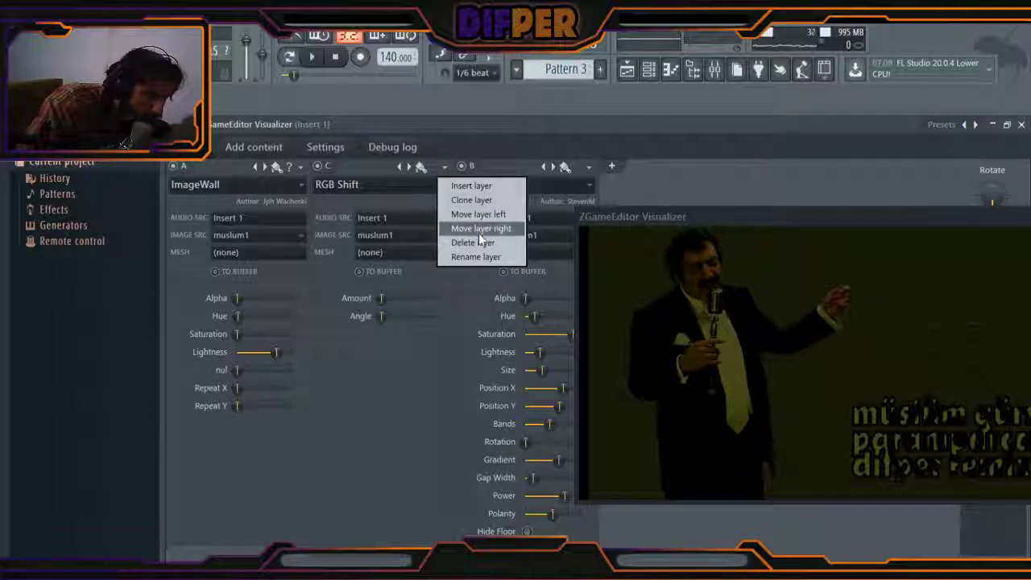
left_click(478, 233)
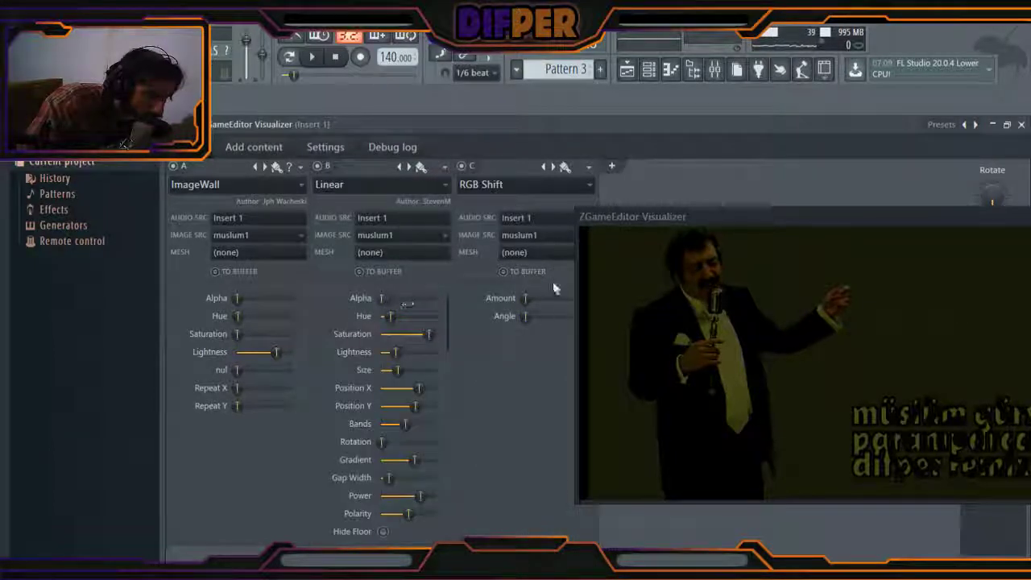
Try small RGB Shift Amounts and rendering the ImageWall and RGB Shift layers to buffer, leaving buffering off for both
left_click_drag(525, 298, 530, 298)
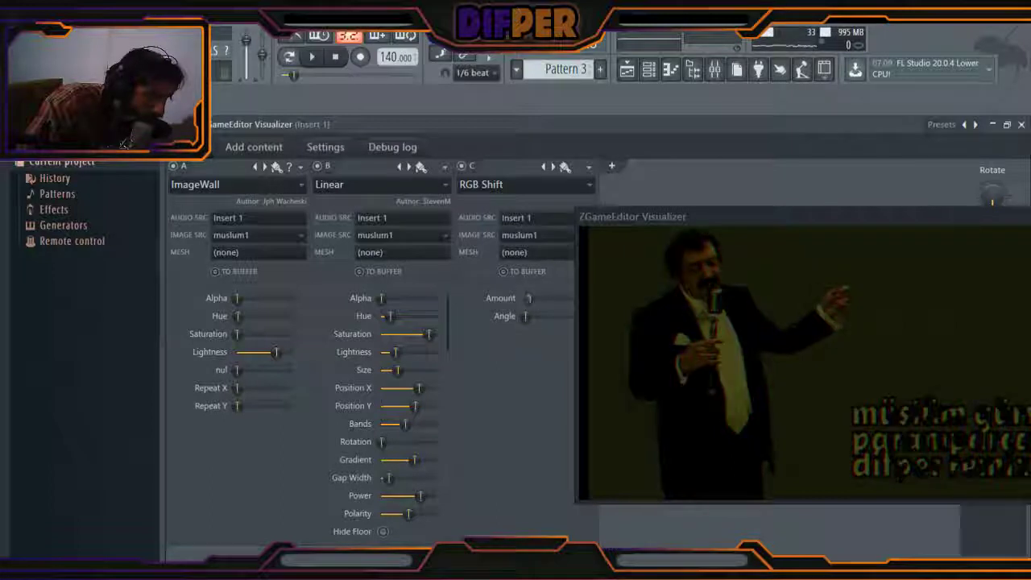
left_click(250, 273)
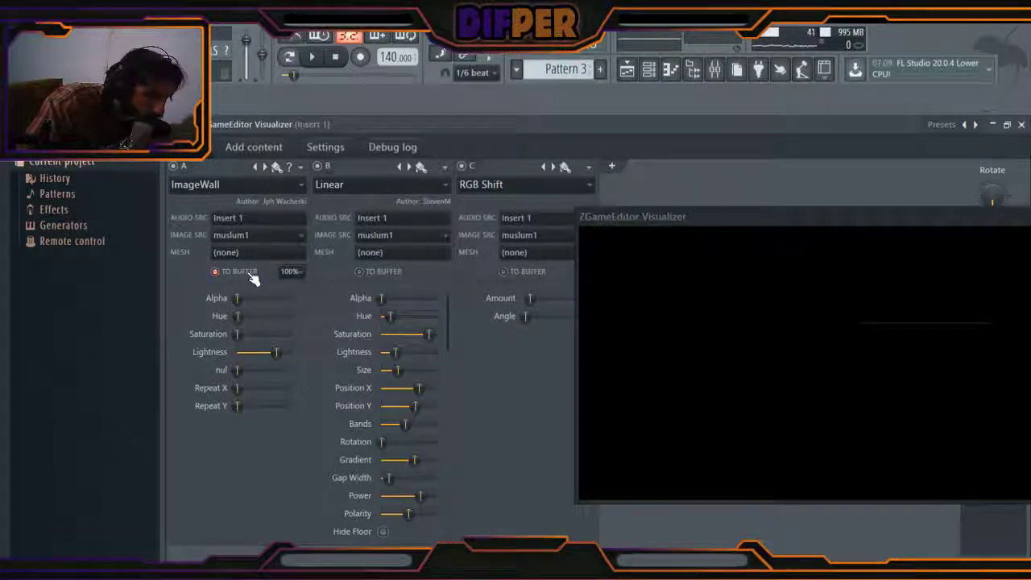
left_click(250, 274)
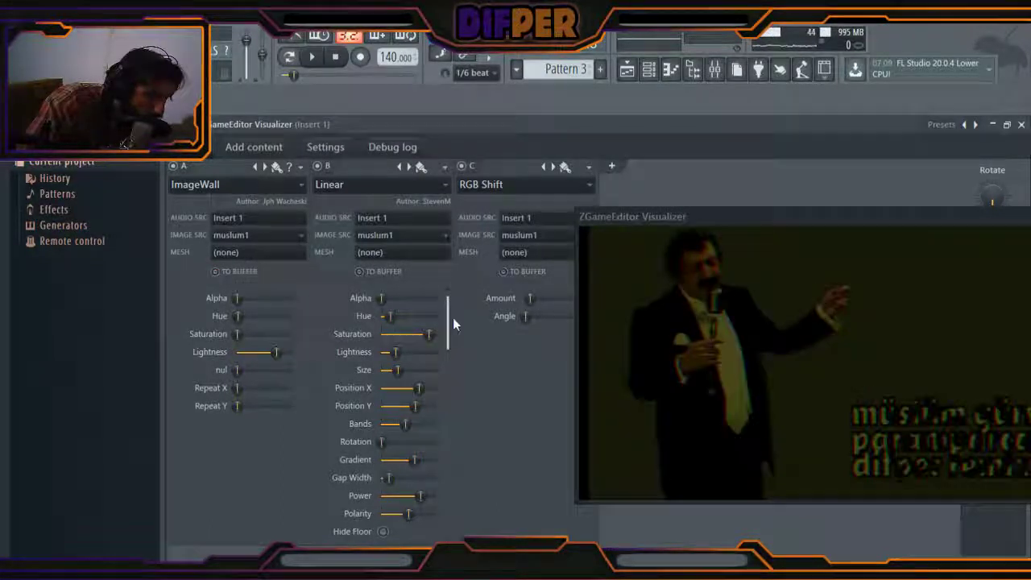
left_click(536, 273)
mouse_move(538, 298)
left_mouse_down()
mouse_move(545, 311)
mouse_move(526, 298)
left_mouse_up()
left_click(535, 274)
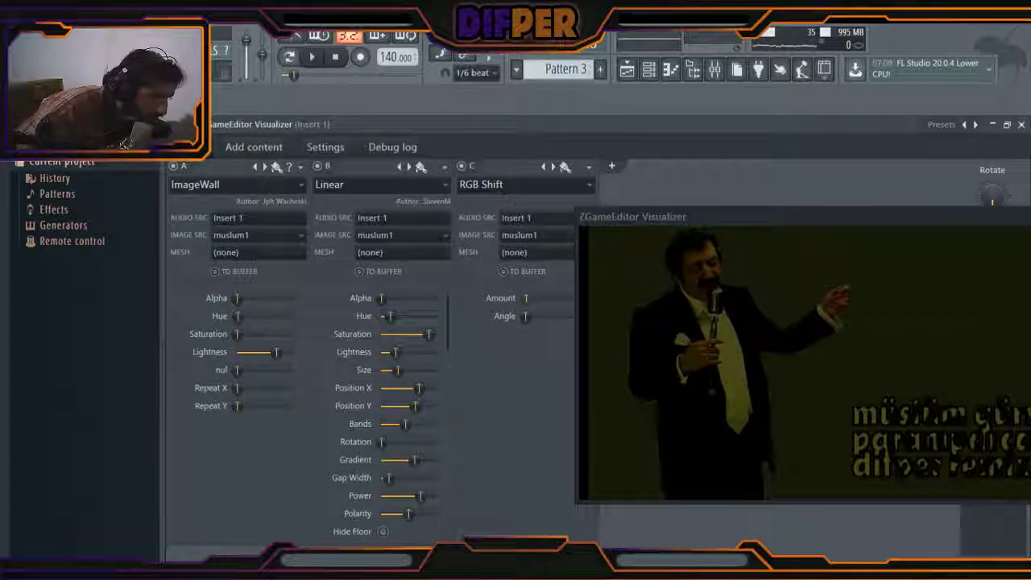
Enlarge the visualizer preview during playback to examine the RGB Shift effect, and restore its size
left_click(312, 58)
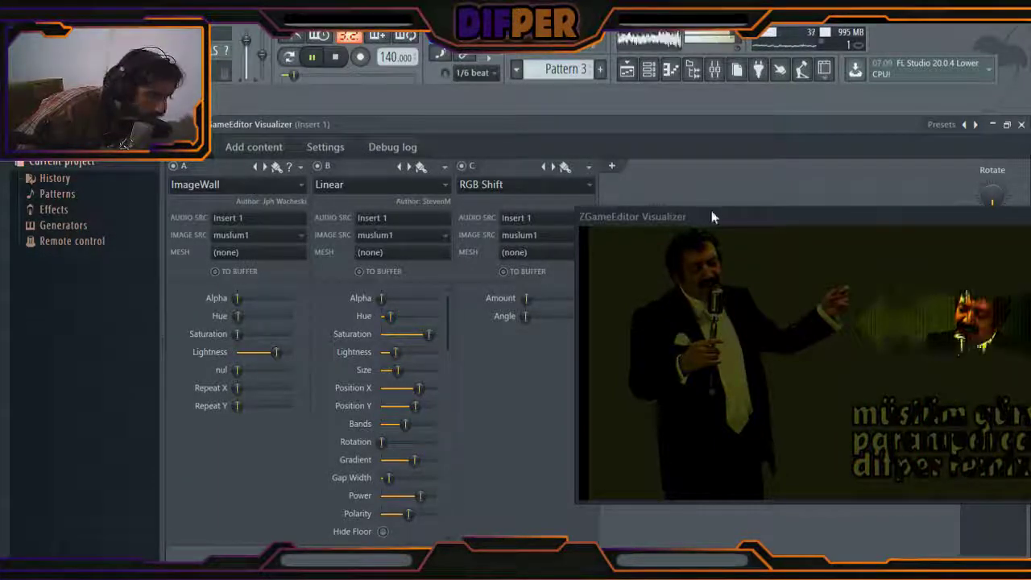
left_click_drag(714, 214, 619, 213)
left_click(972, 217)
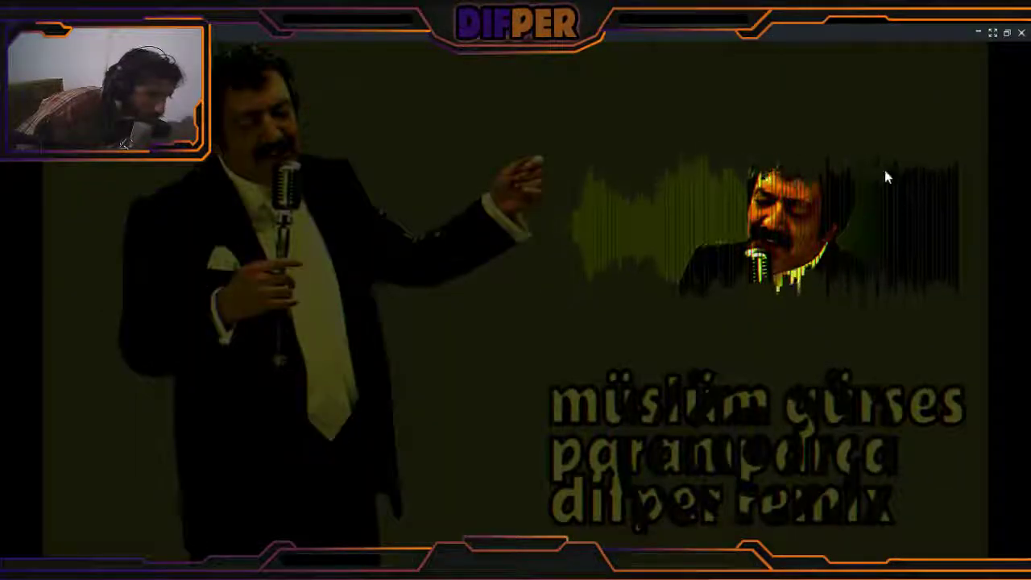
left_click(1009, 33)
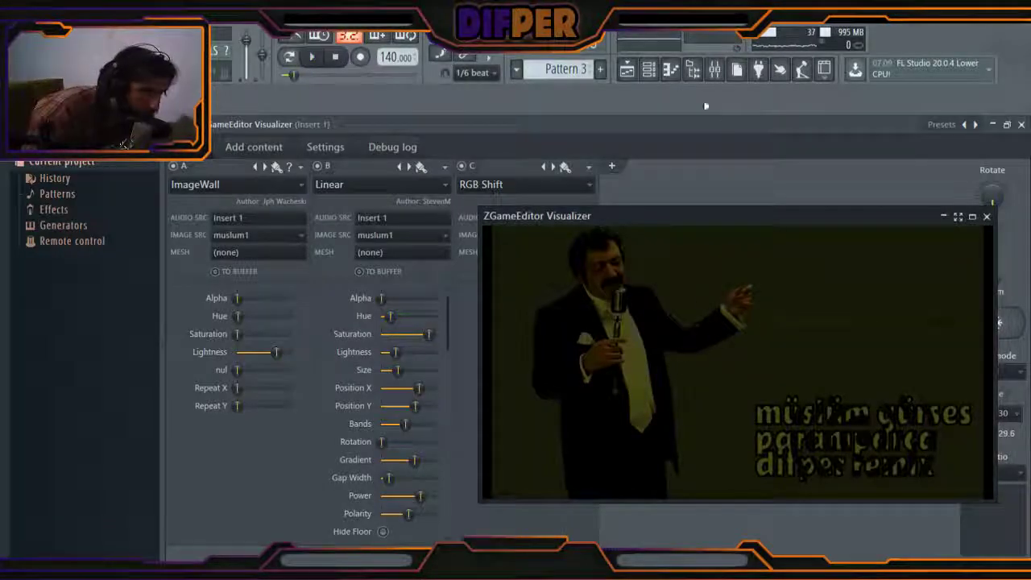
Move the preview clear of the layer settings, raise RGB Shift's Amount slightly, and create an automation clip for it
left_click_drag(614, 215, 714, 232)
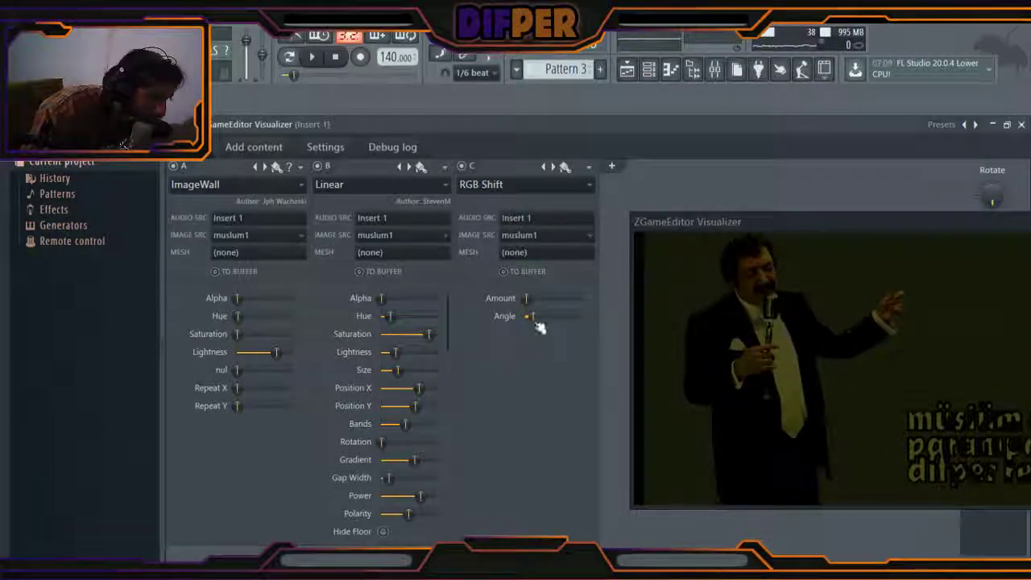
left_click_drag(526, 298, 534, 298)
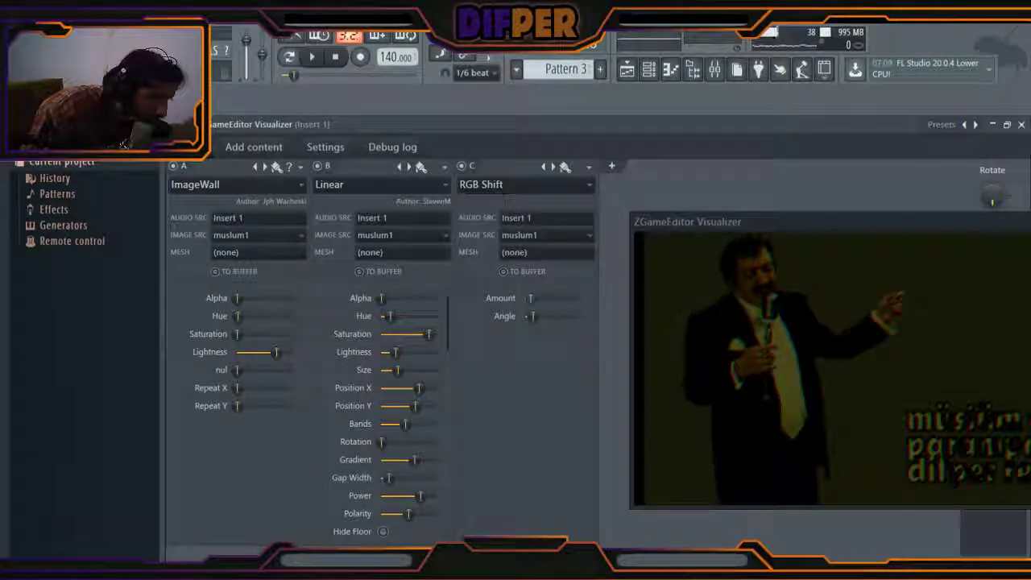
right_click(532, 305)
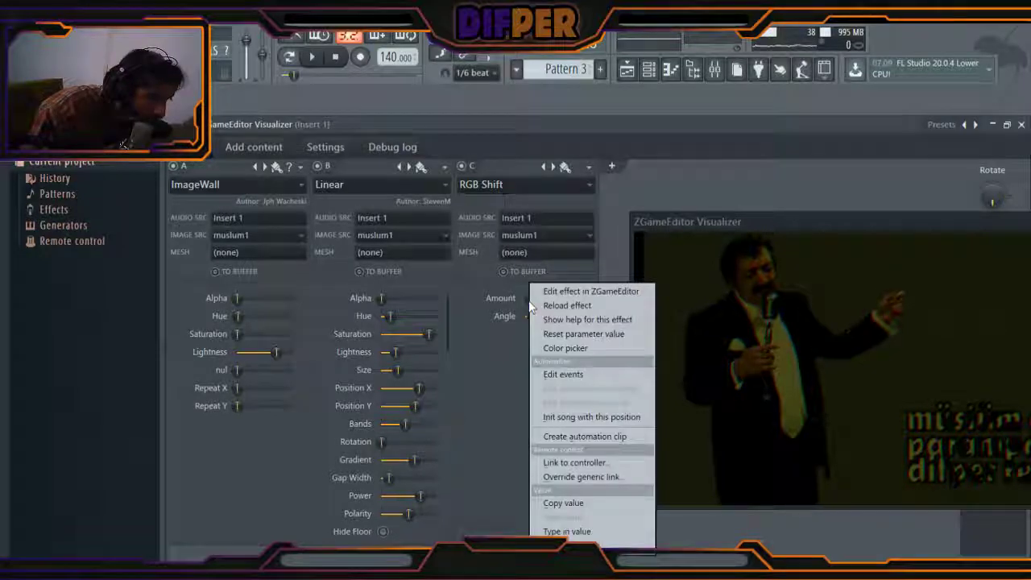
left_click(603, 437)
Show the playlist and increase the height of the track holding the RGB Shift Amount automation clip
left_click(627, 69)
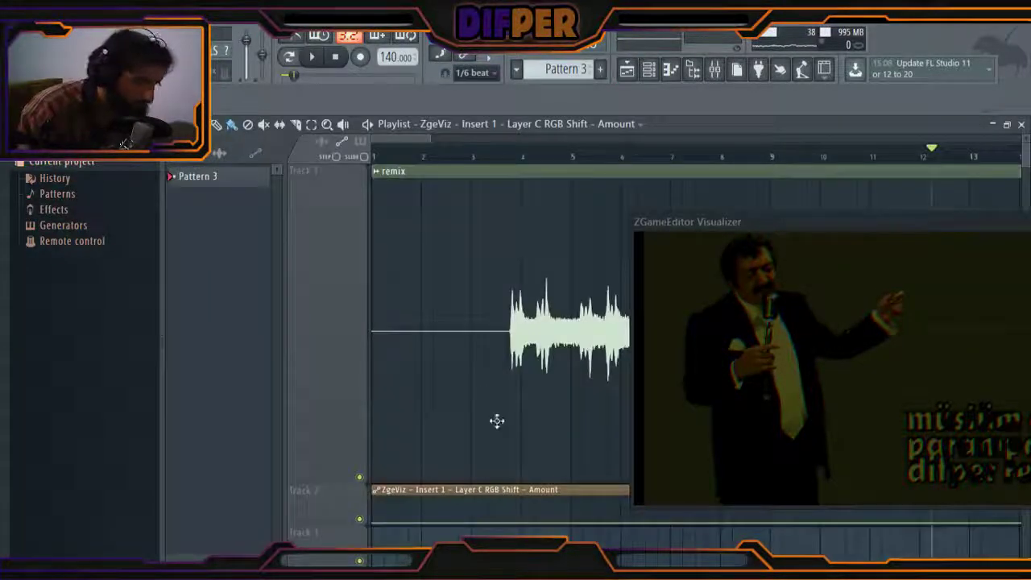
scroll(495, 421, "up", 5)
scroll(495, 420, "down", 5)
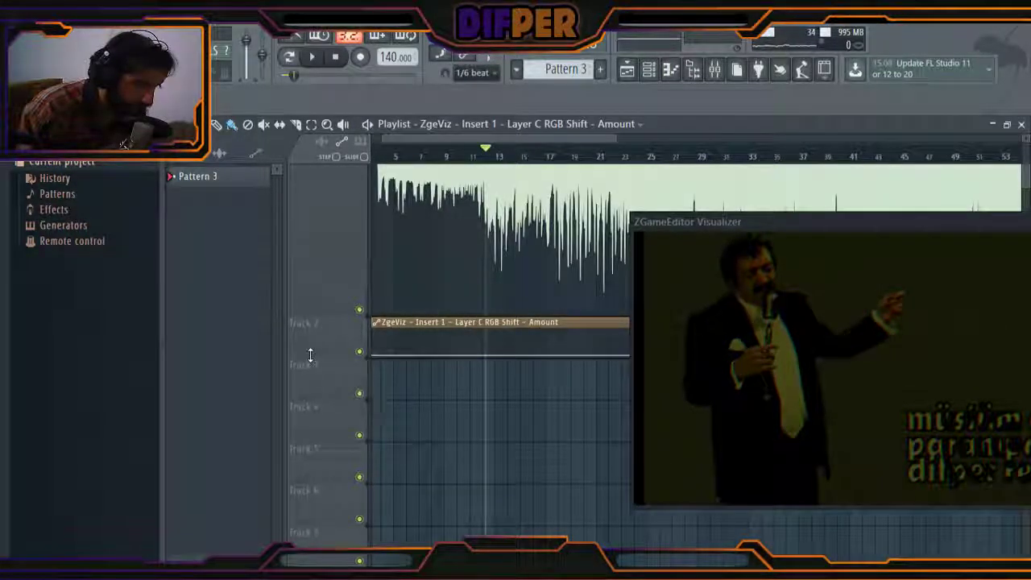
left_click_drag(310, 355, 304, 494)
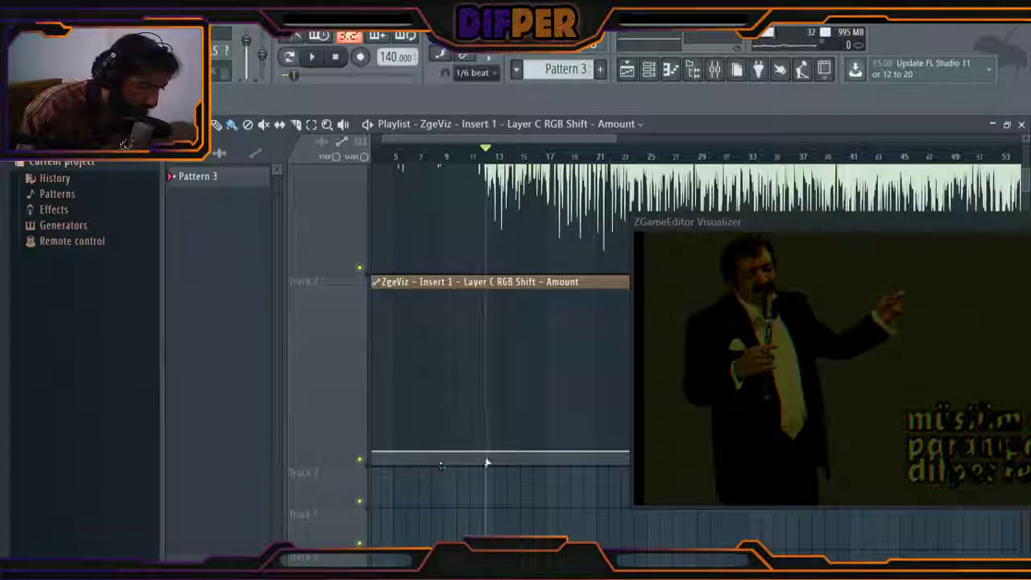
Play the remix briefly around bar 12, stop it, and set the project tempo to 100 BPM
scroll(494, 360, "up", 4)
key("space")
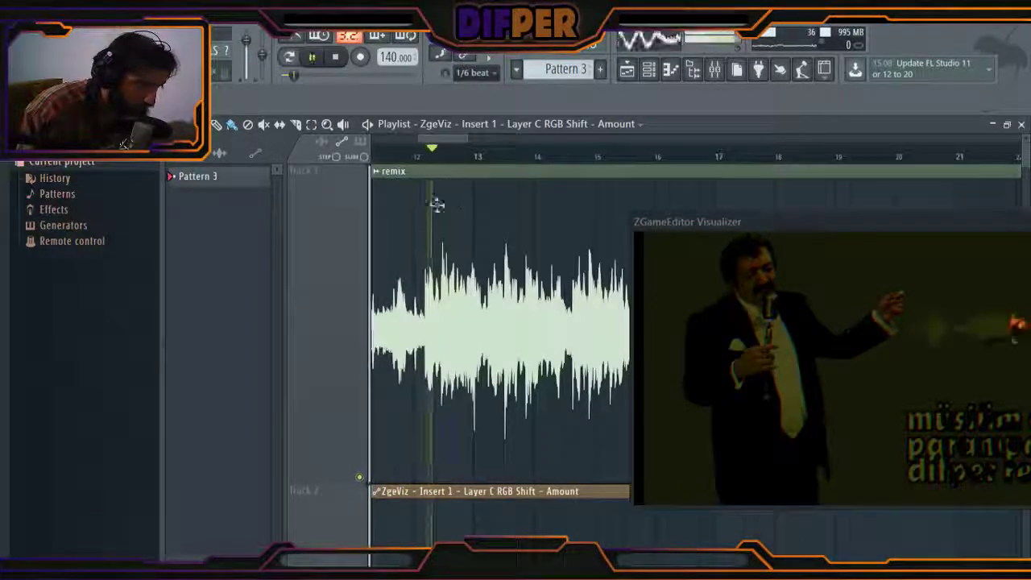
scroll(451, 266, "up", 3)
key("space")
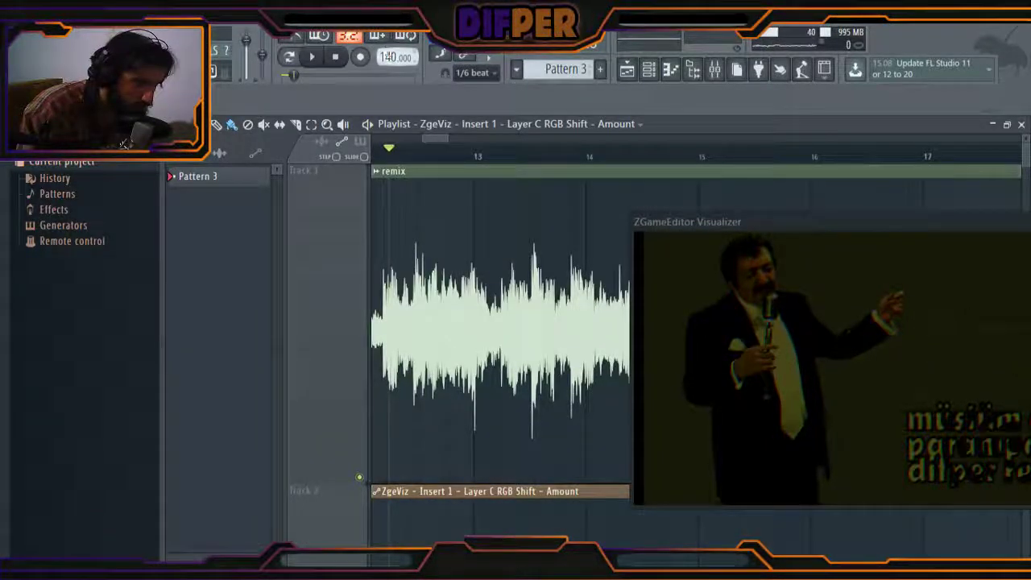
left_click_drag(397, 56, 394, 106)
Play the remix around bars 12 to 15, replaying the section before bar 13, to examine the timing at the new tempo
key("space")
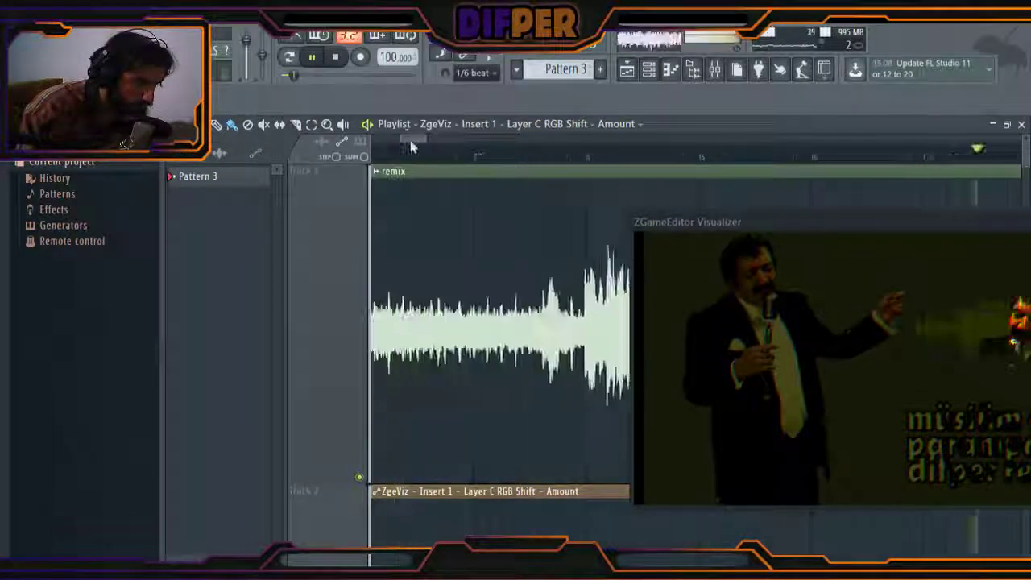
scroll(591, 298, "up", 3)
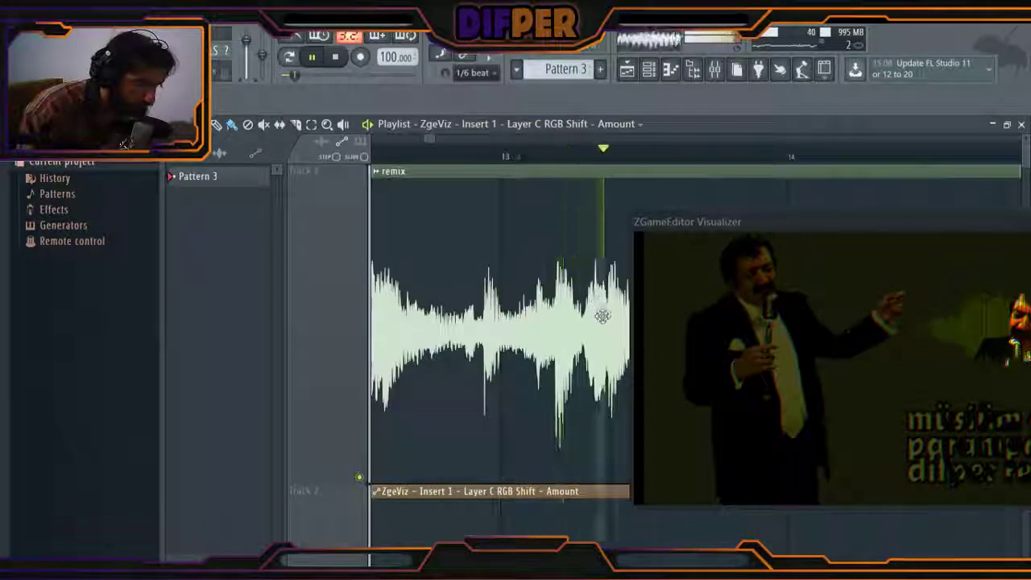
left_click(483, 160)
left_click(478, 159)
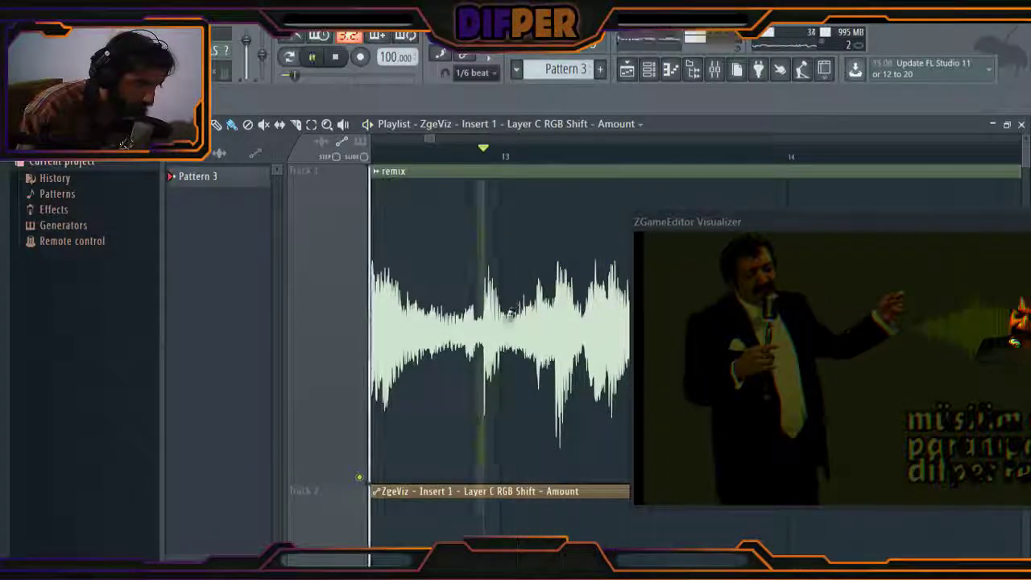
left_click(470, 158)
left_click(437, 157)
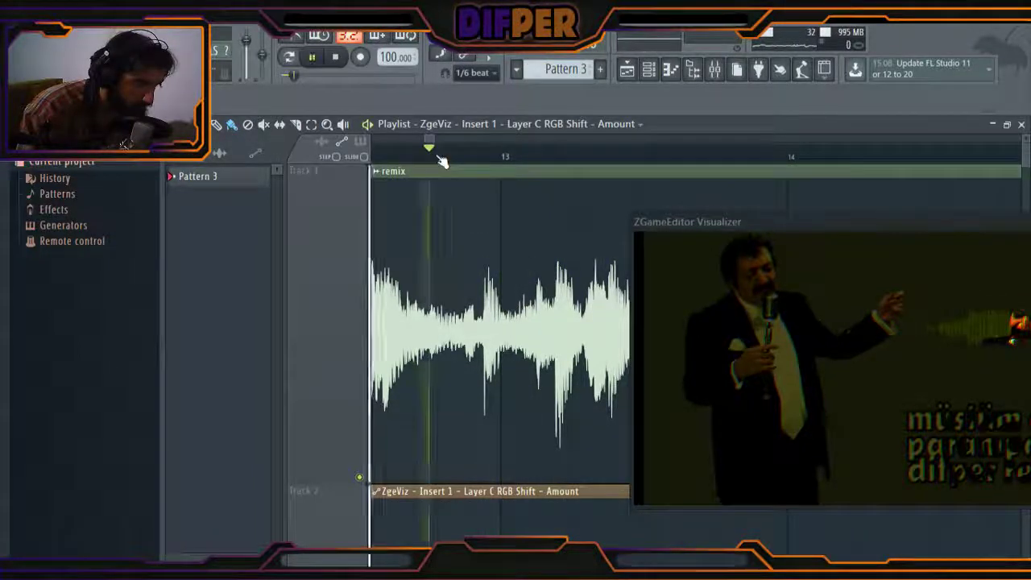
left_click(506, 337)
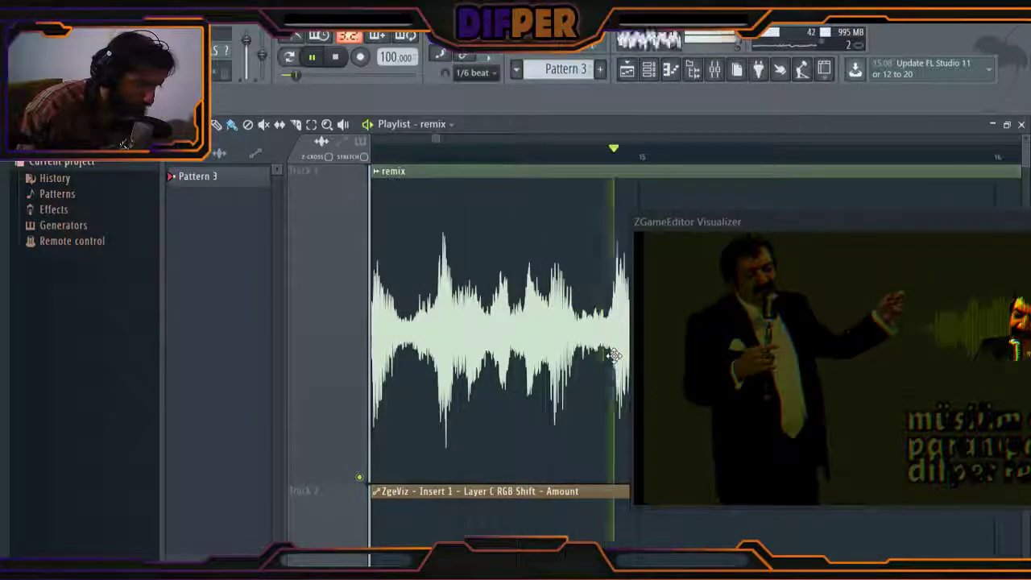
key("space")
Play the remix's opening from just before bar 3 to check where the music enters, and stop playback
scroll(542, 360, "down", 6)
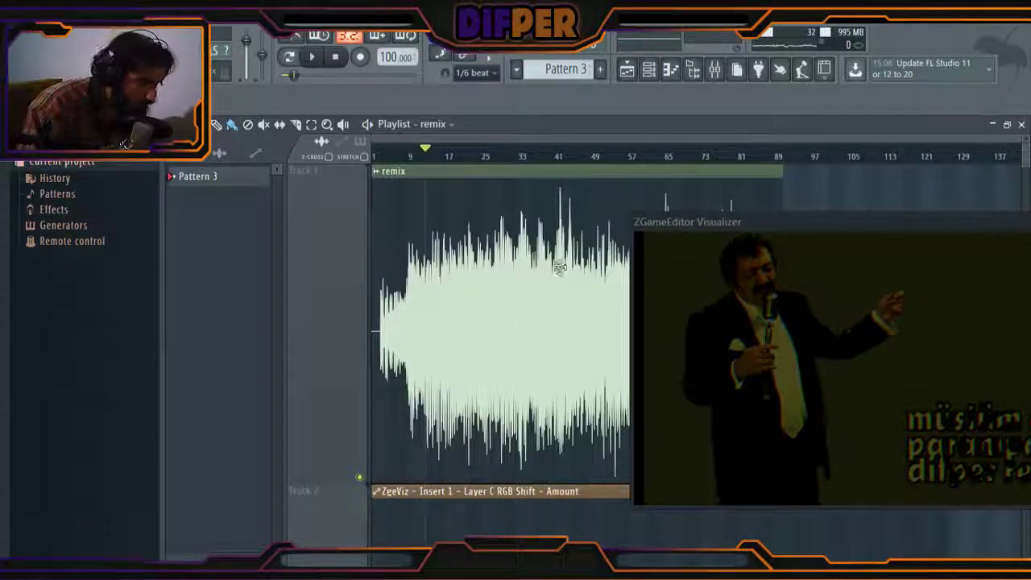
scroll(427, 294, "up", 3)
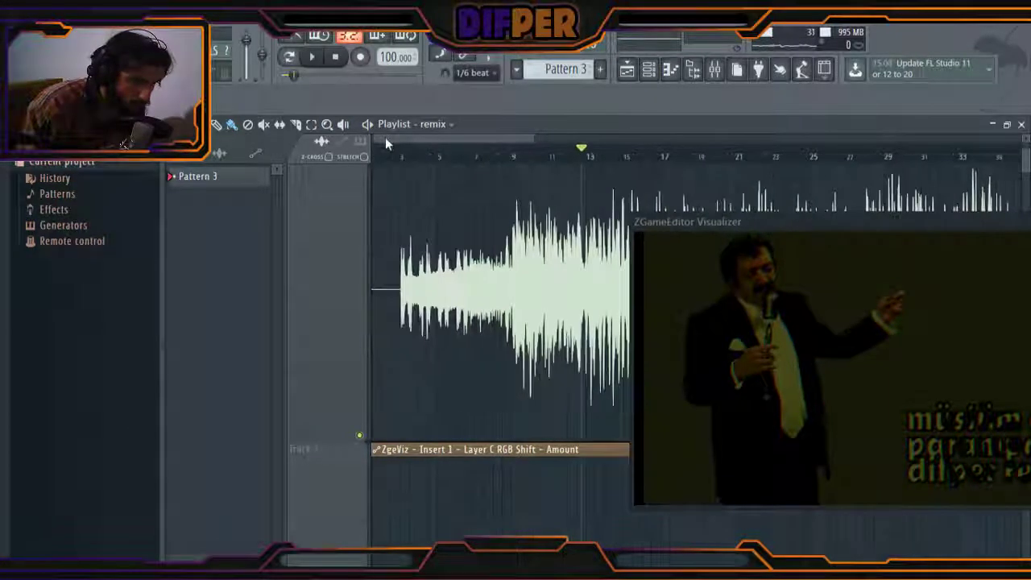
scroll(375, 200, "up", 4)
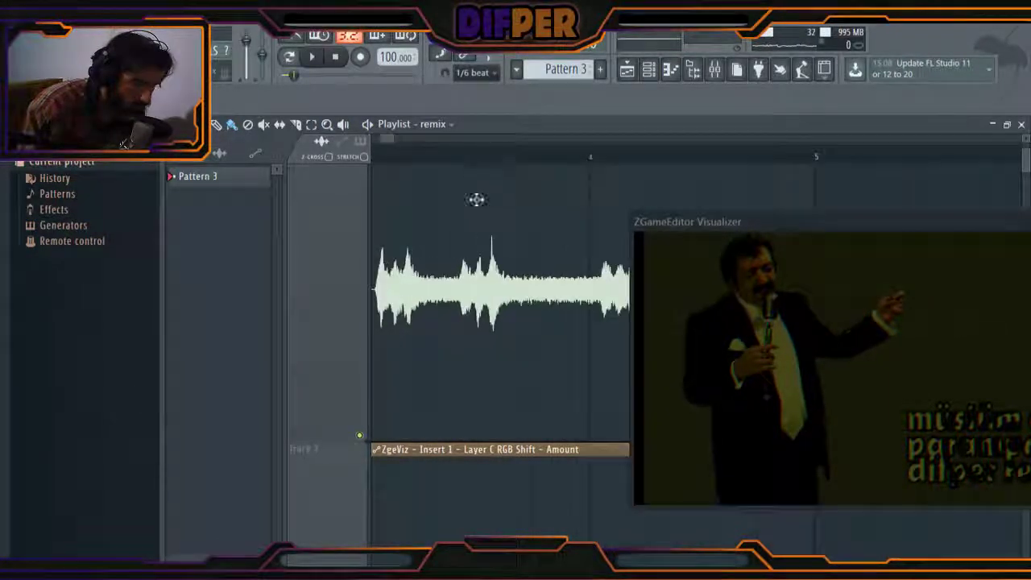
left_click_drag(383, 138, 383, 138)
left_click(424, 155)
key("space")
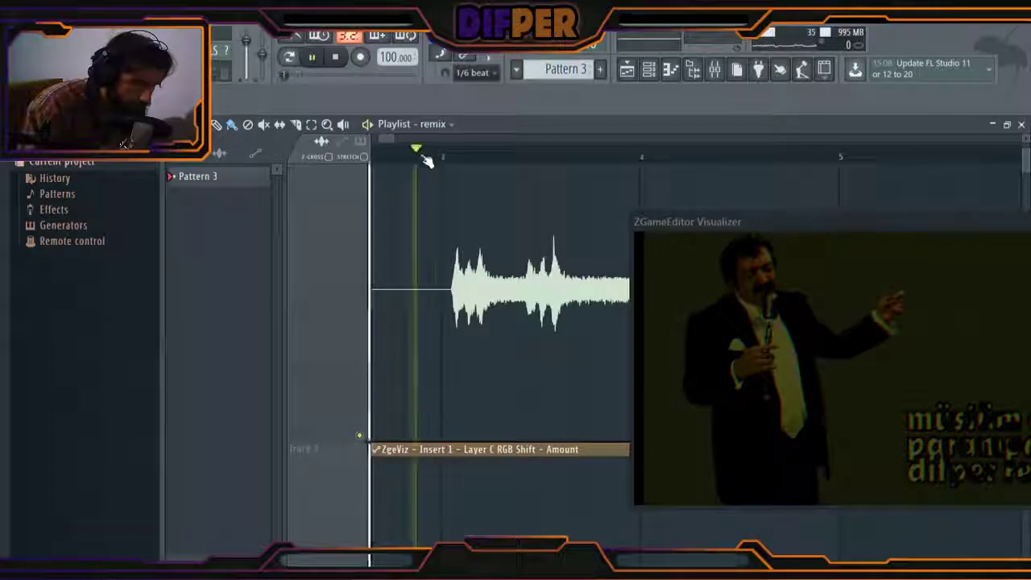
scroll(579, 327, "down", 6)
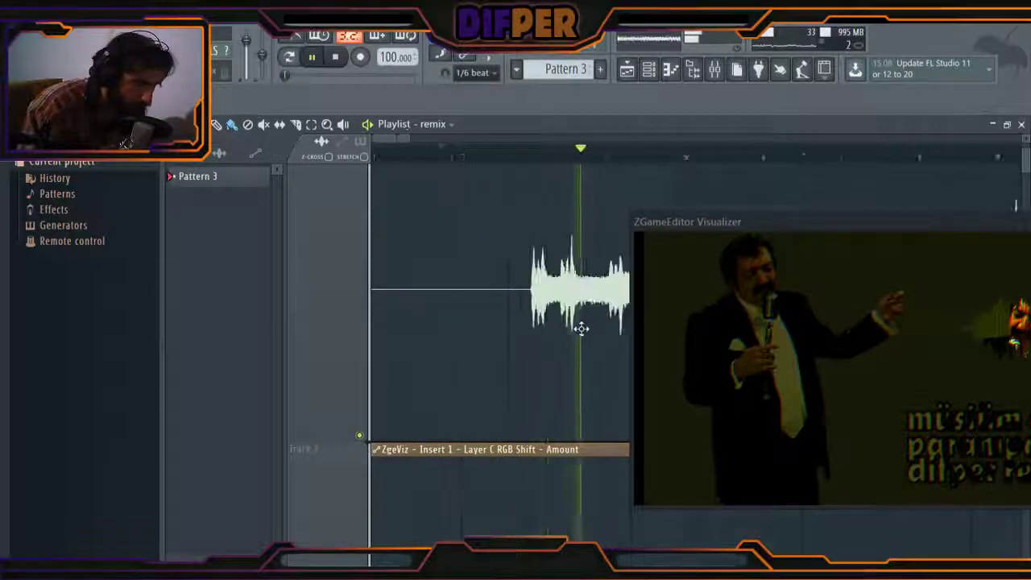
key("space")
Play the remix between bars 14 and 15 to check the waveform against the beat, and stop playback
scroll(503, 261, "up", 8)
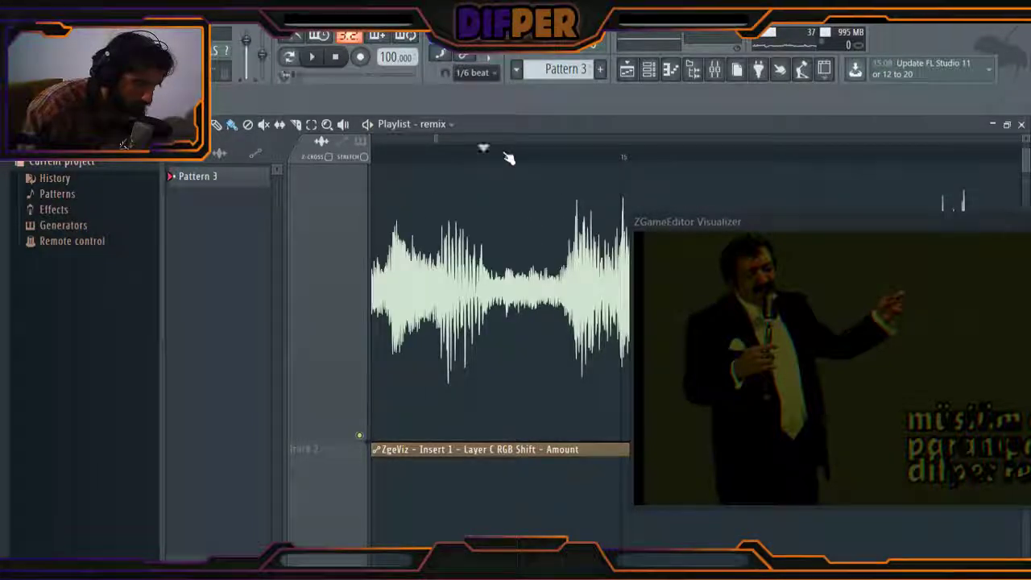
key("space")
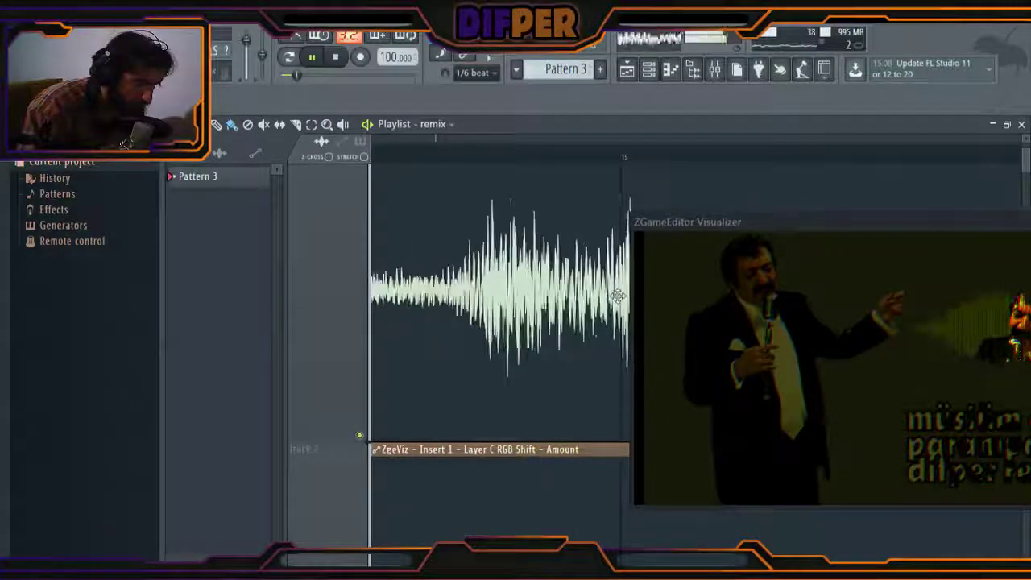
key("space")
scroll(596, 322, "down", 3)
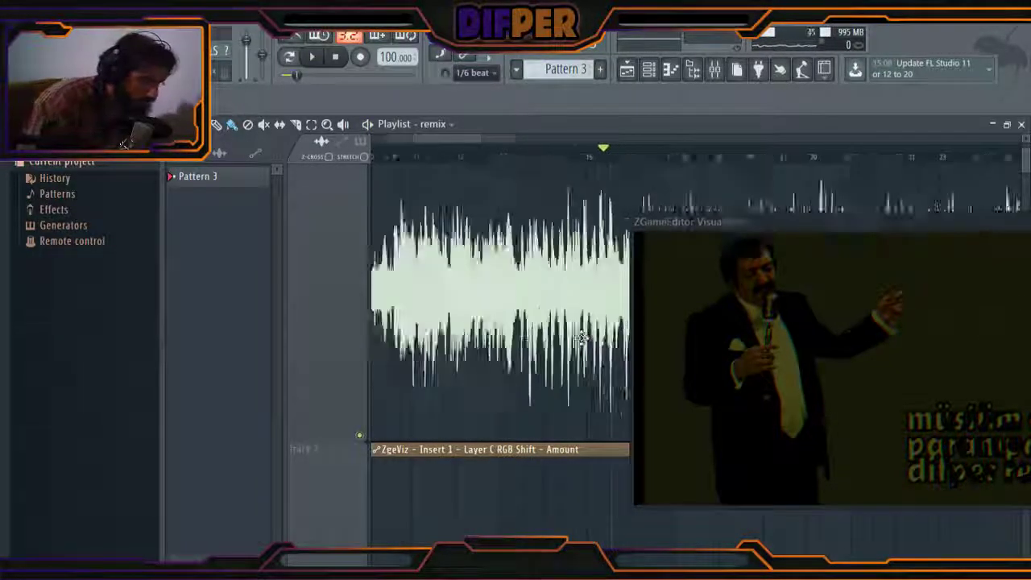
scroll(581, 338, "down", 1)
Show the mixer, move the preview clear of the effect slots, and open the ZGameEditor Visualizer settings on Insert 1
left_click(714, 71)
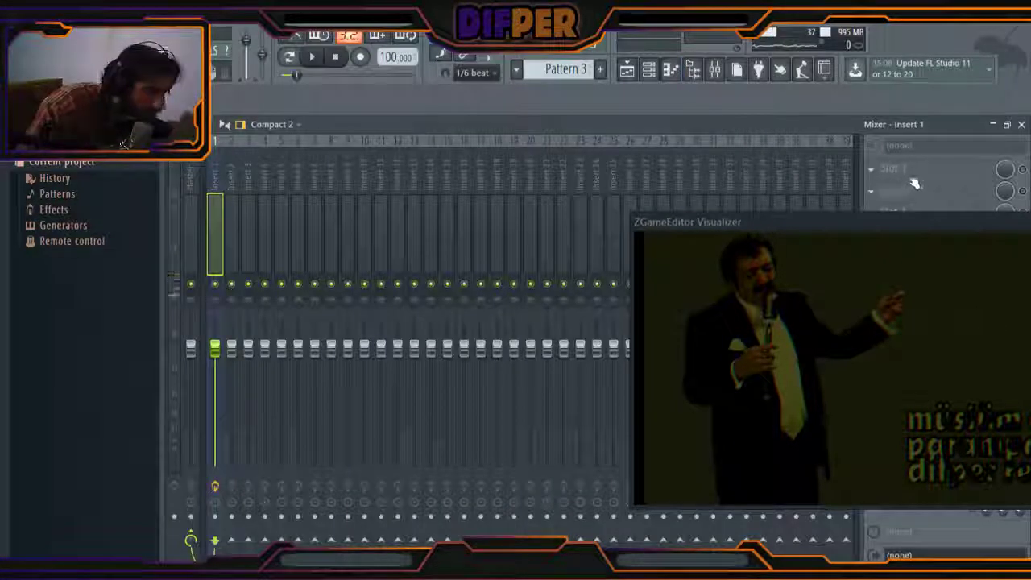
left_click_drag(843, 225, 730, 246)
left_click(193, 230)
left_click(218, 223)
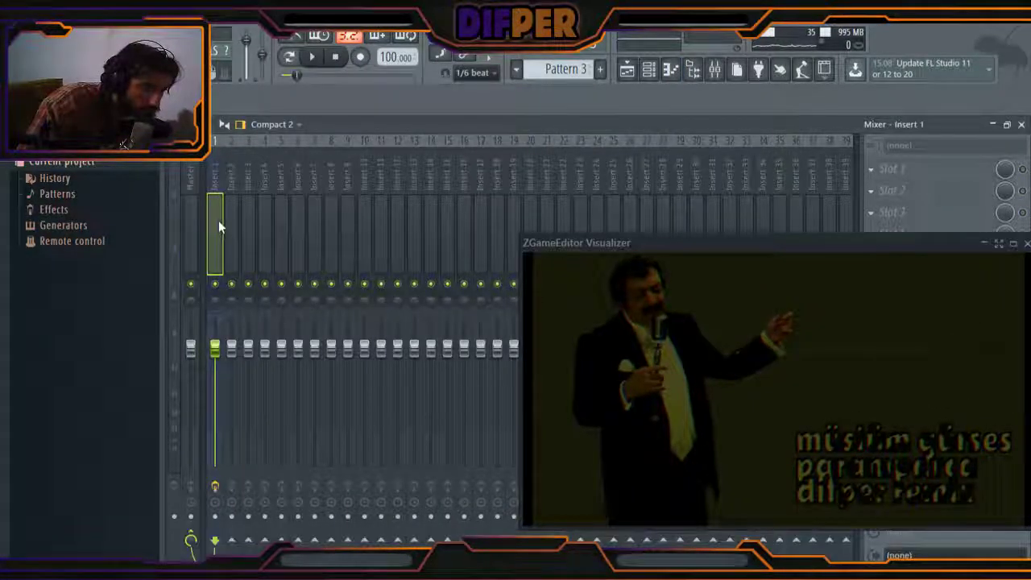
left_click_drag(630, 247, 385, 262)
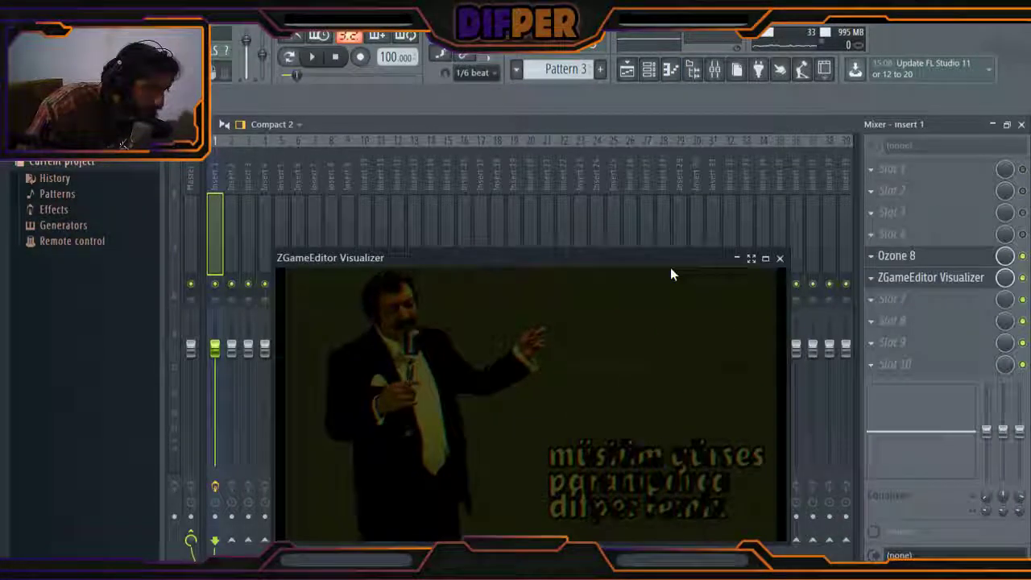
left_click(955, 282)
left_click(940, 282)
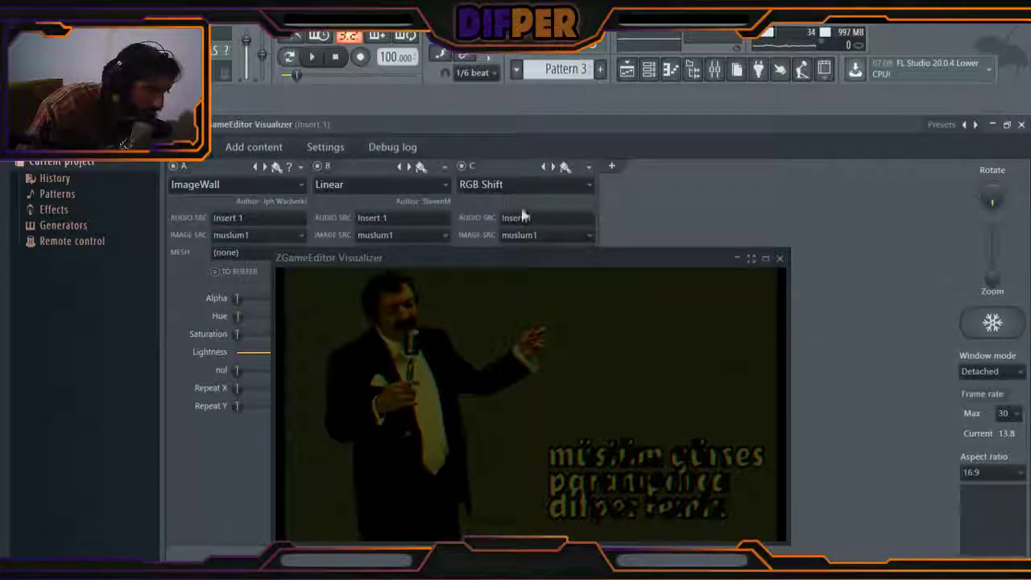
Move the preview clear of layers A and B, and brighten the muslum1 background by reducing ImageWall's Lightness setting
left_click_drag(518, 258, 719, 230)
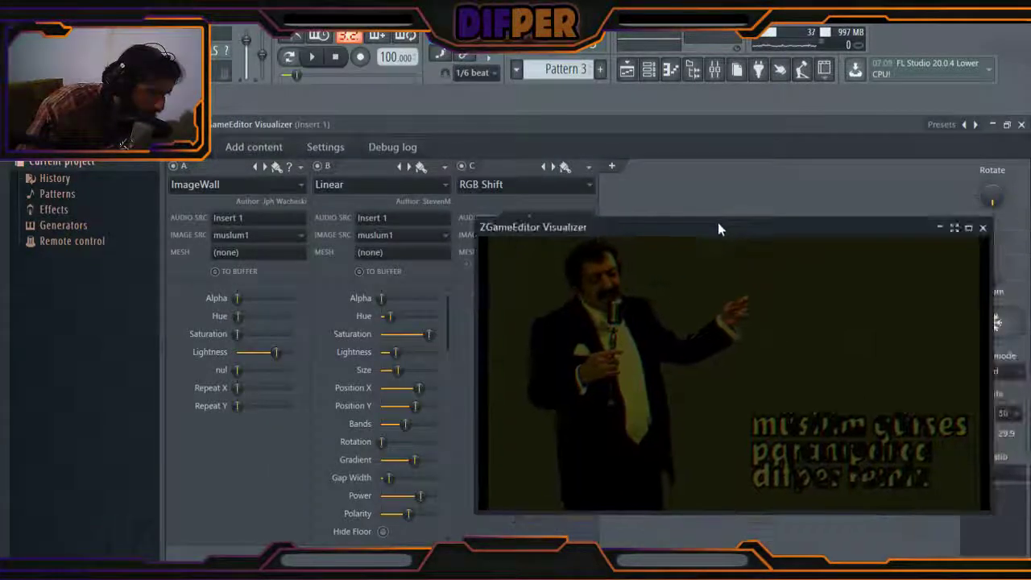
left_click_drag(238, 299, 237, 299)
left_click_drag(282, 362, 268, 363)
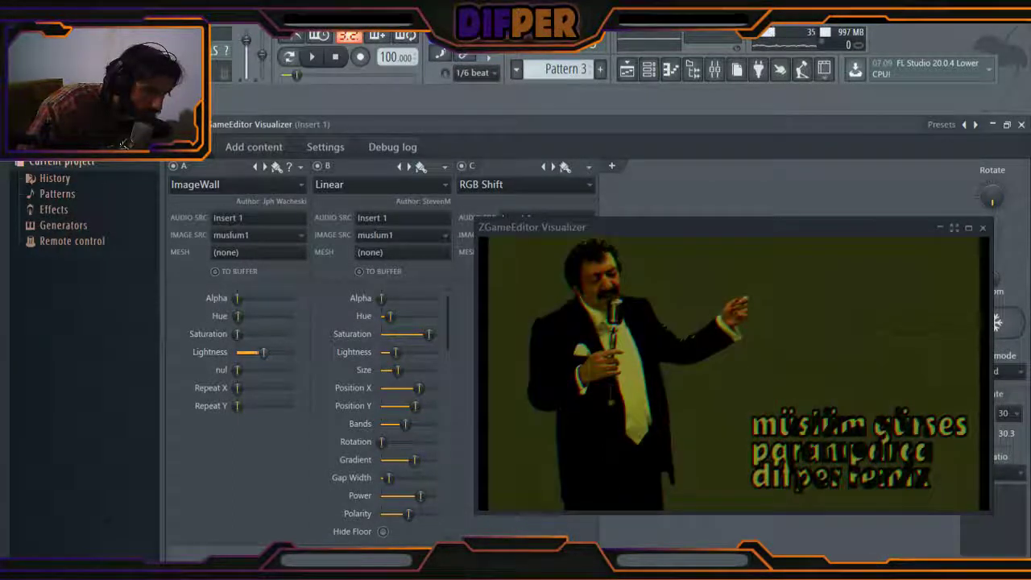
Play the remix, compare the picture with and without RGB Shift, and leave layer C disabled
left_click(317, 63)
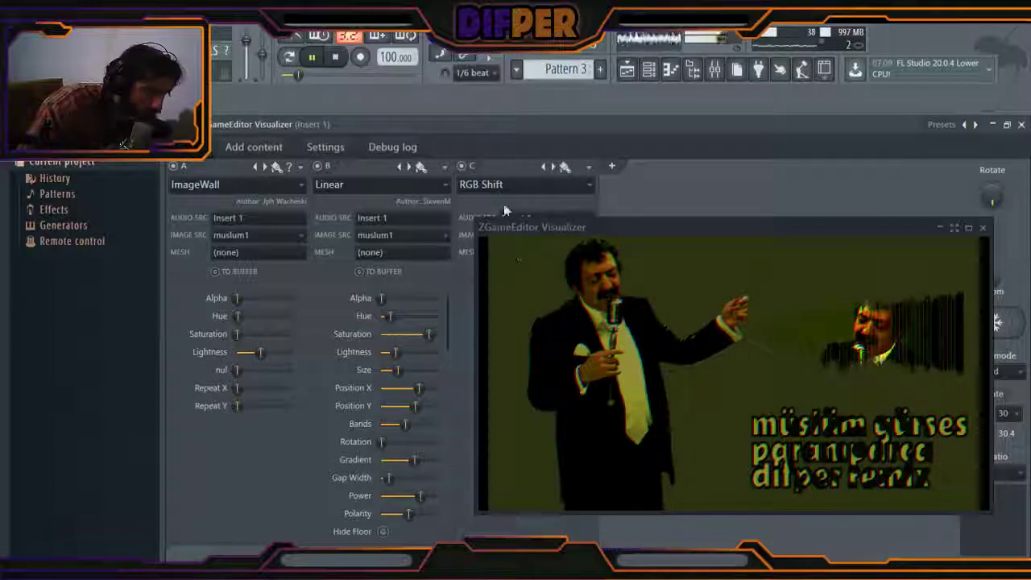
left_click(462, 167)
left_click(461, 166)
left_click(462, 167)
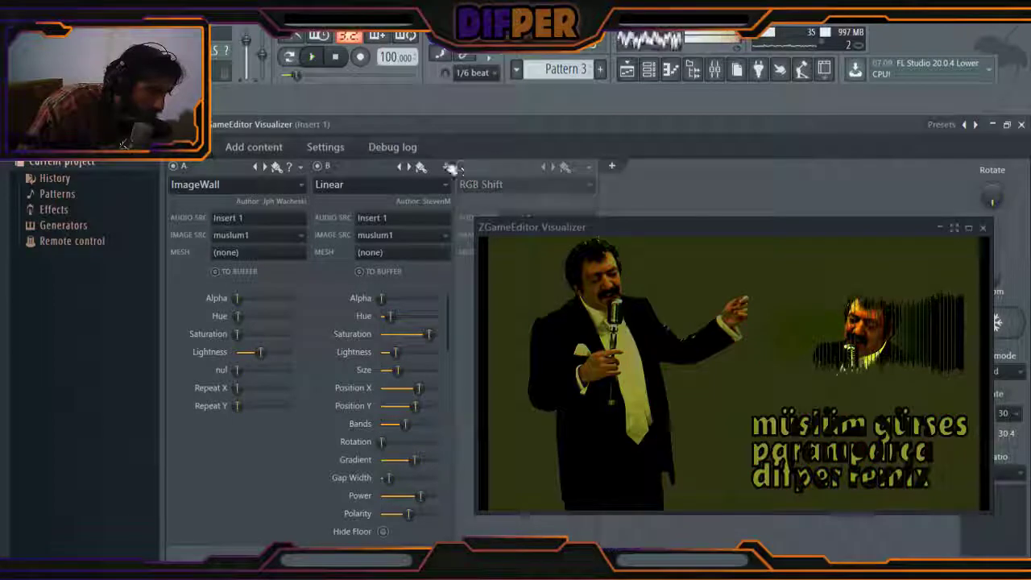
Enlarge the visualizer preview to examine the picture without RGB Shift, and restore its size
left_click_drag(647, 230, 599, 226)
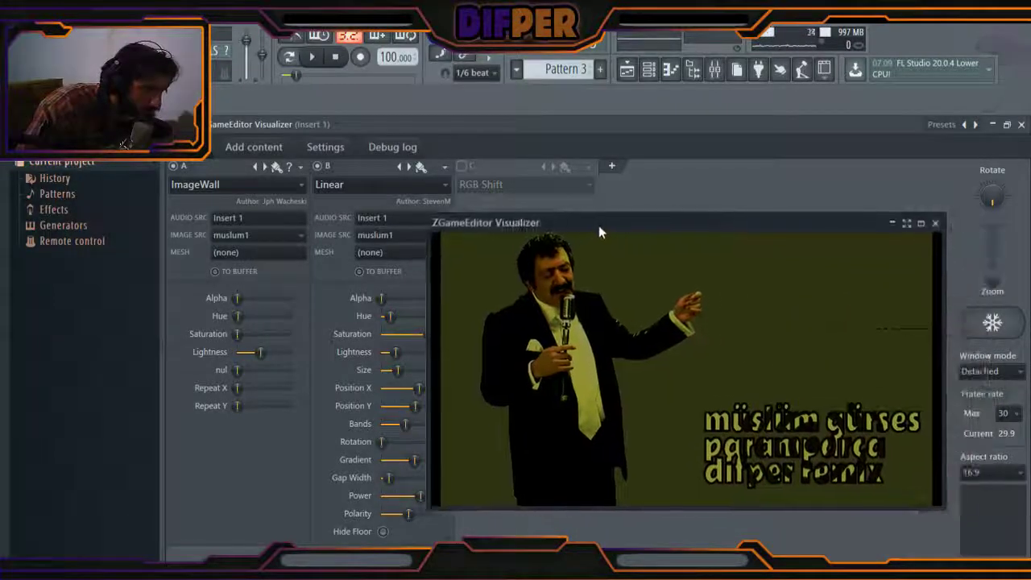
double_click(598, 227)
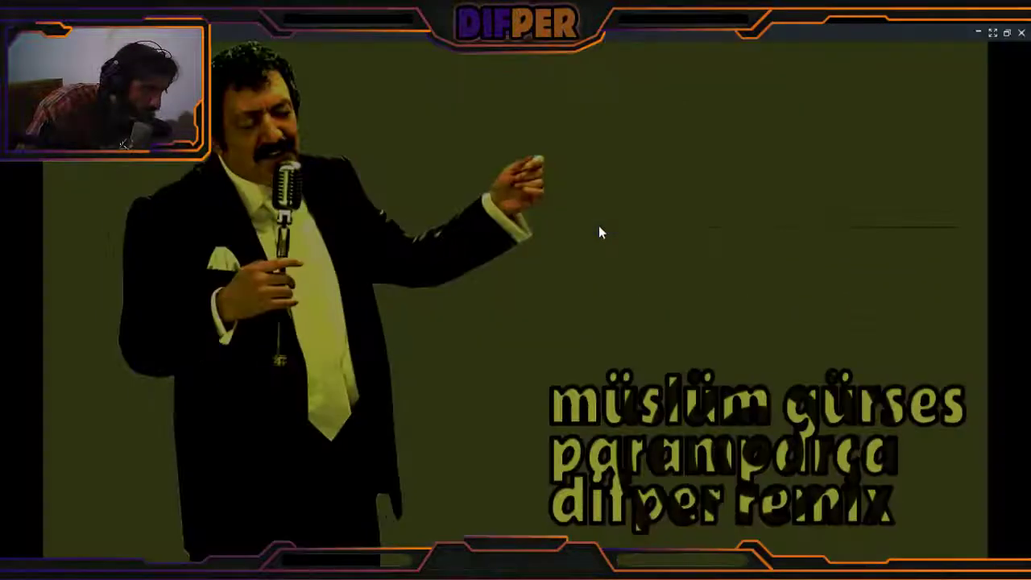
left_click(1007, 35)
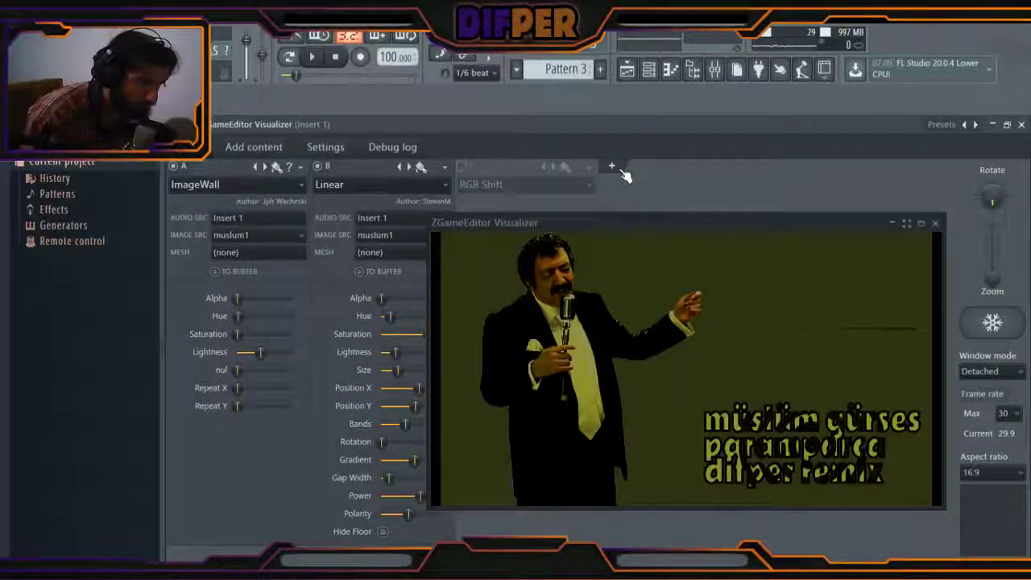
Add an empty layer D and browse its available effects without choosing one
left_click(622, 171)
left_click(628, 184)
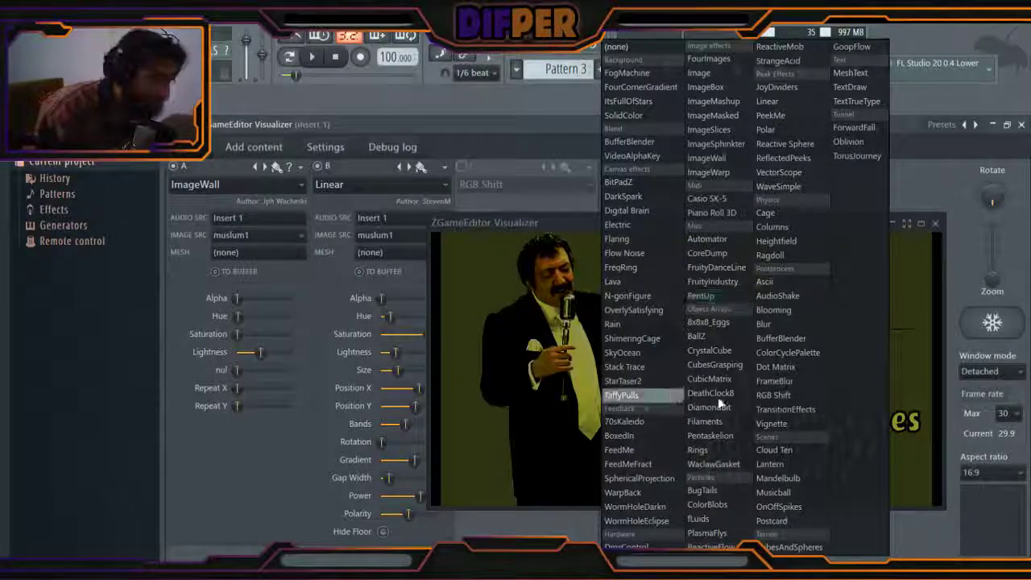
left_click(913, 209)
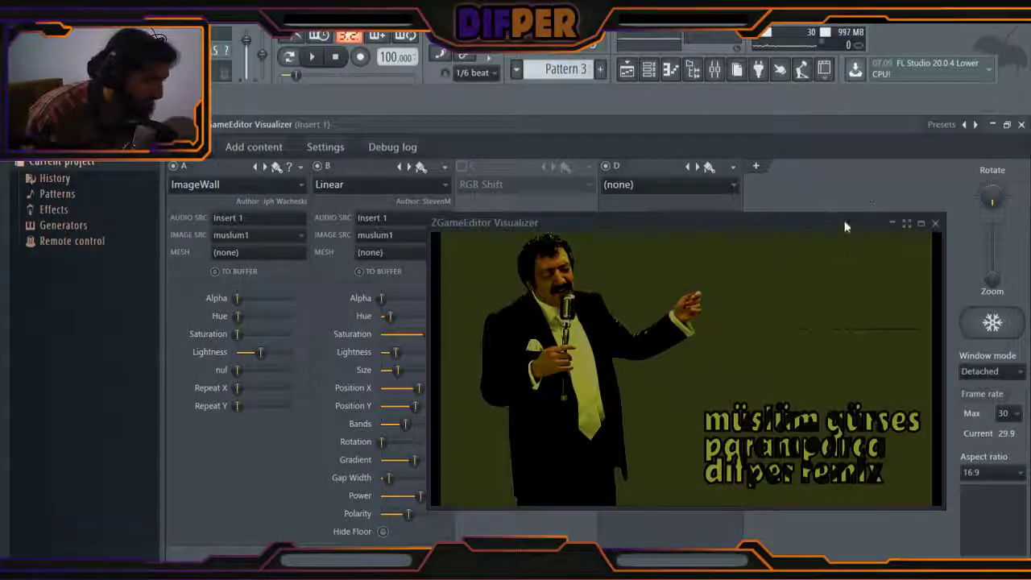
Resize the visualizer preview window to fit the picture without black side bars, and reposition it over the layer settings
left_click_drag(845, 227, 752, 230)
left_click_drag(337, 220, 287, 159)
left_click_drag(292, 176, 303, 192)
left_click_drag(370, 200, 335, 205)
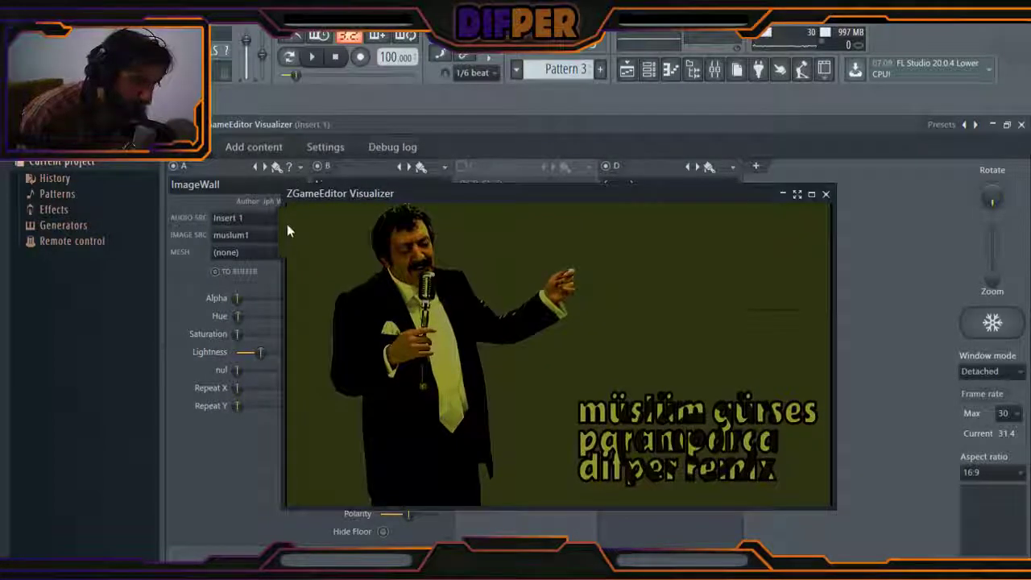
left_click_drag(284, 225, 290, 227)
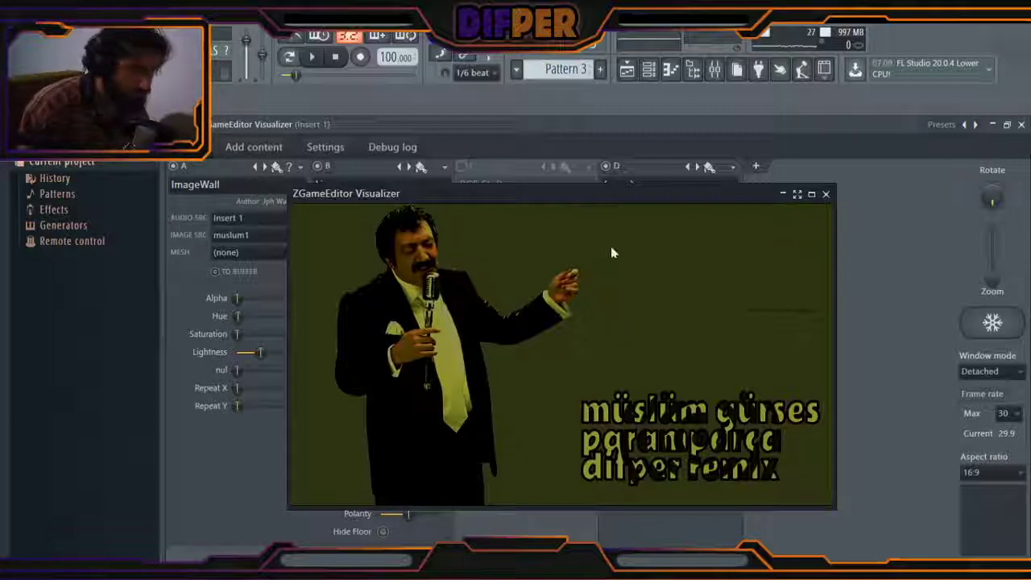
left_click_drag(610, 197, 487, 129)
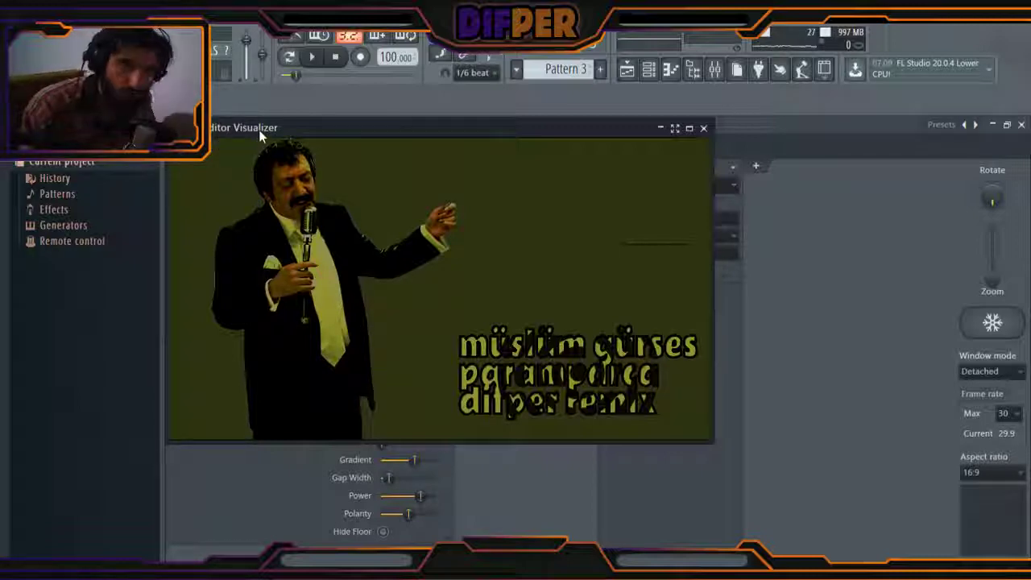
left_click_drag(255, 129, 332, 171)
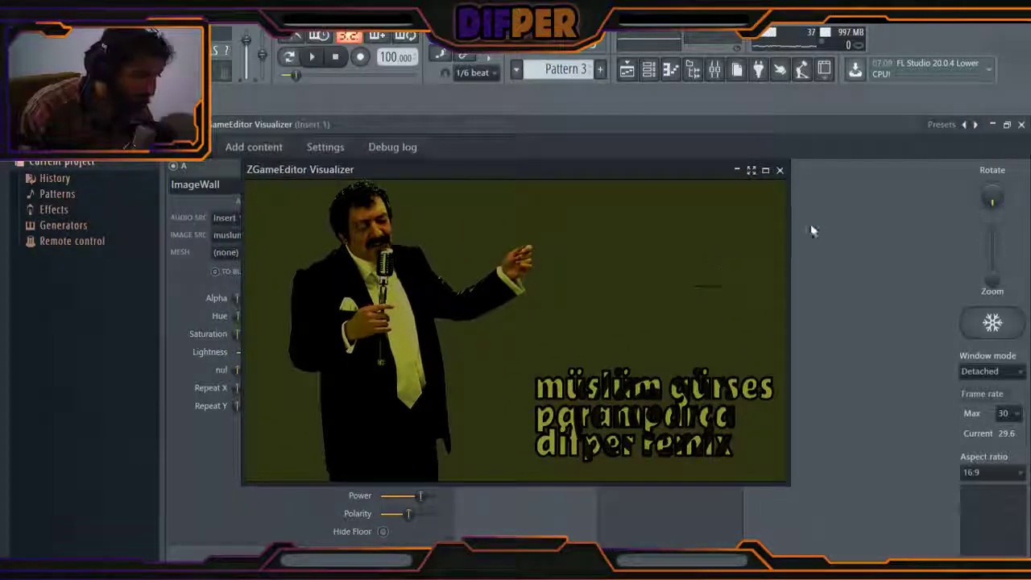